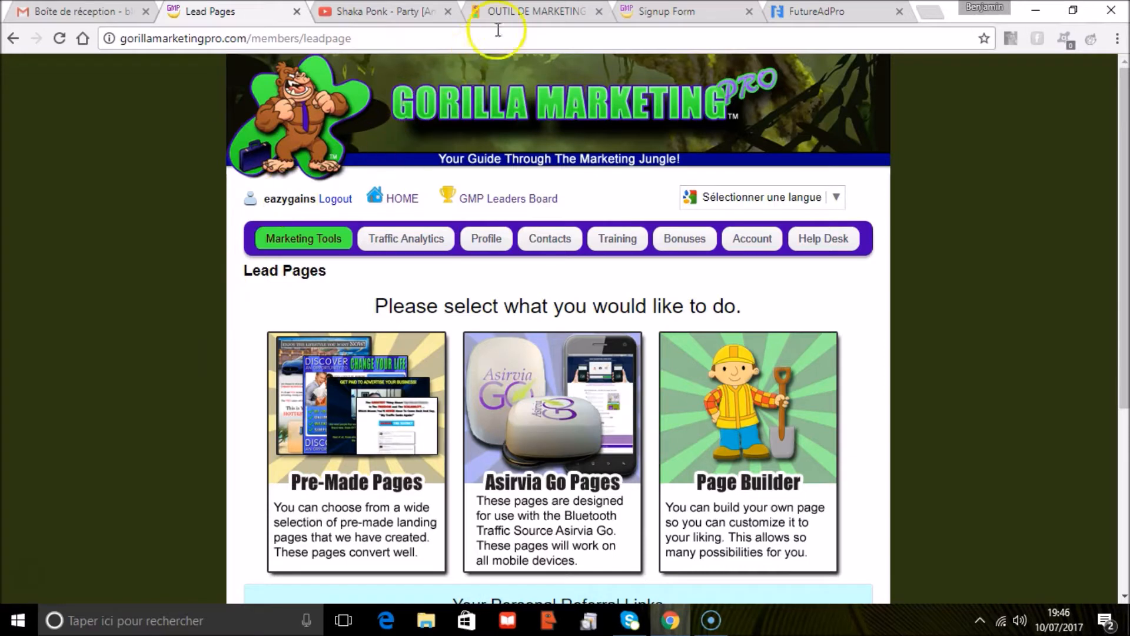
- Examine the example landing page with its free registration link and the fields of the Gorilla Marketing Pro signup form
left_click(524, 14)
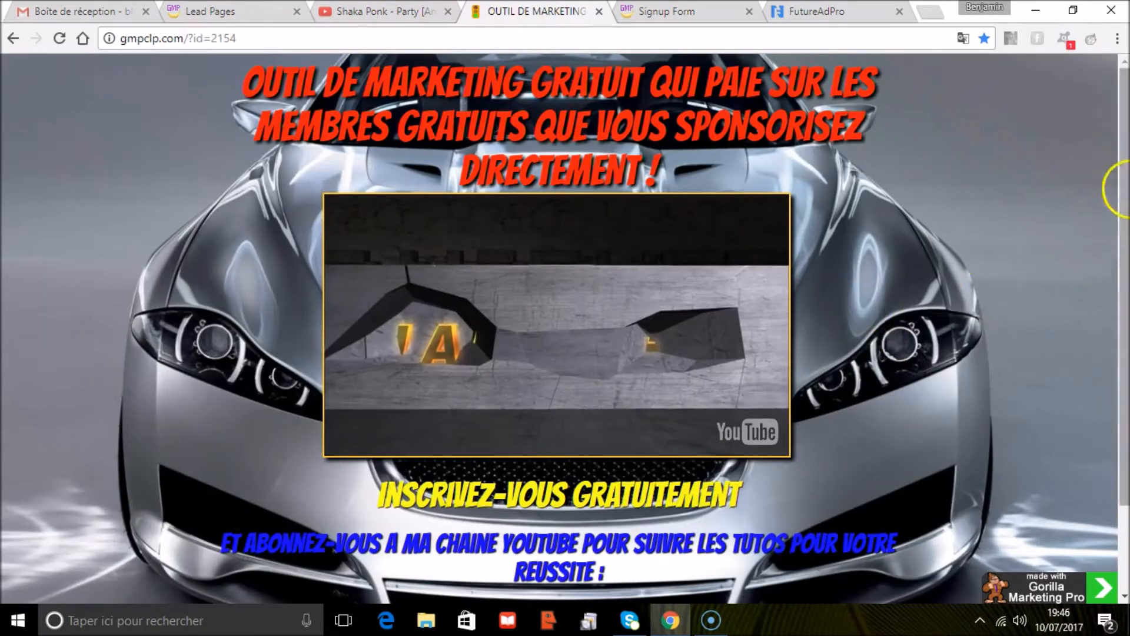
left_click_drag(1122, 167, 1127, 272)
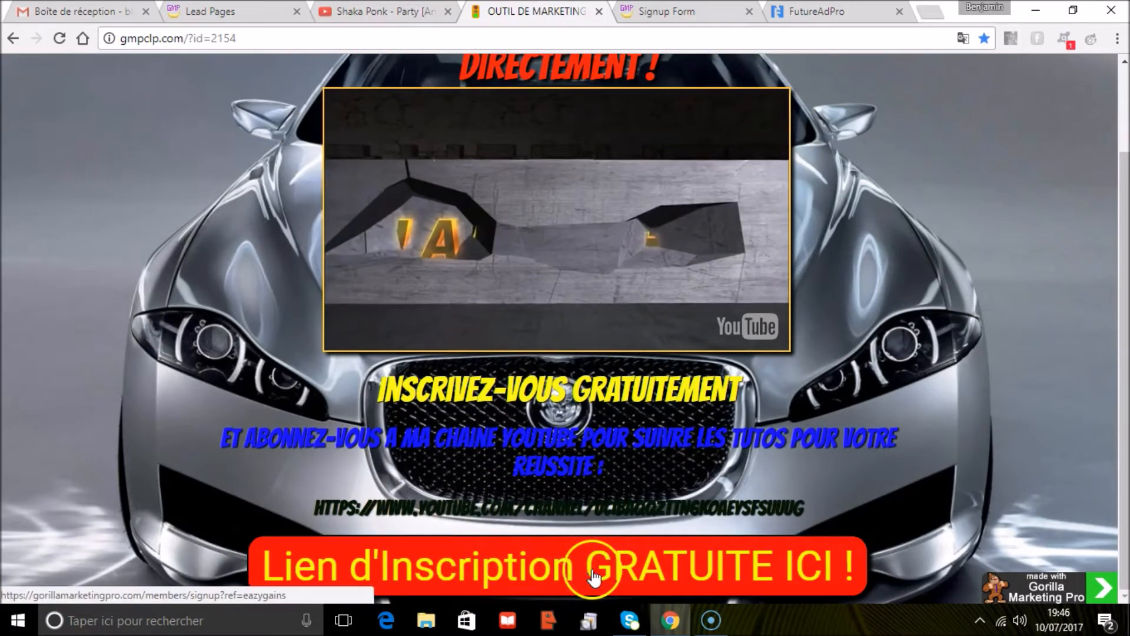
left_click(694, 11)
left_click_drag(1122, 109, 1123, 145)
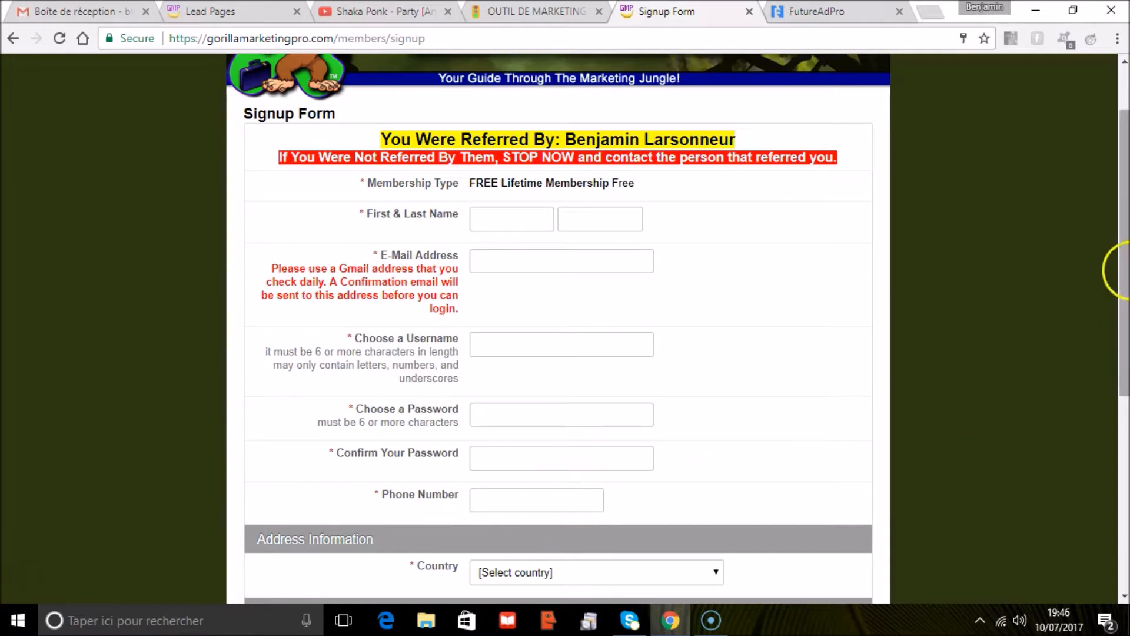
left_click_drag(1129, 241, 1128, 336)
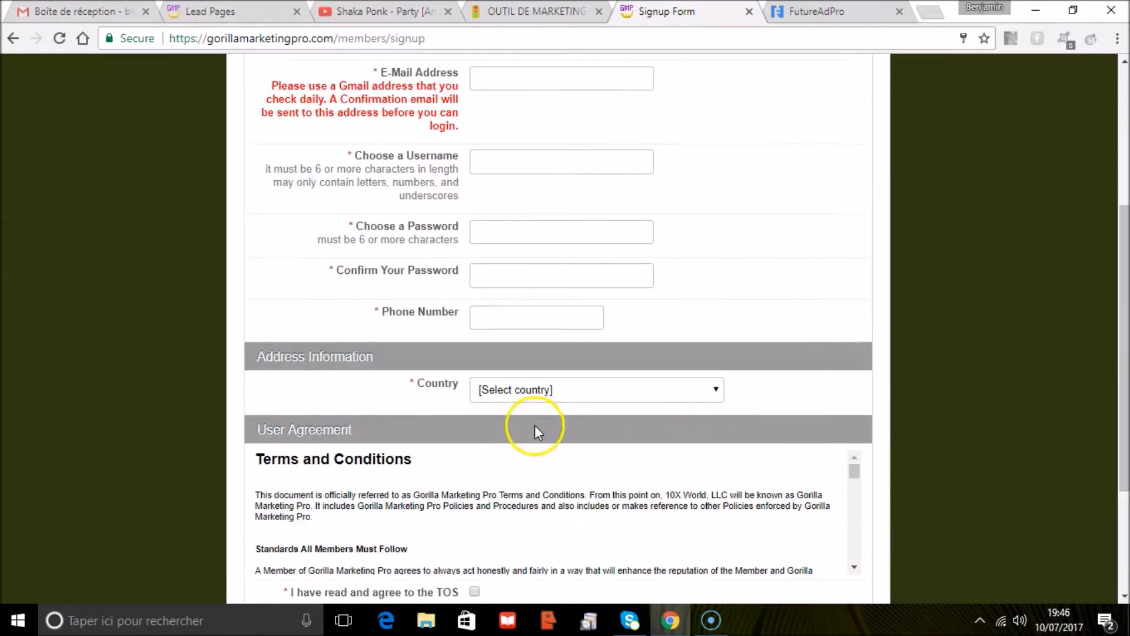
left_click_drag(1126, 244, 1127, 360)
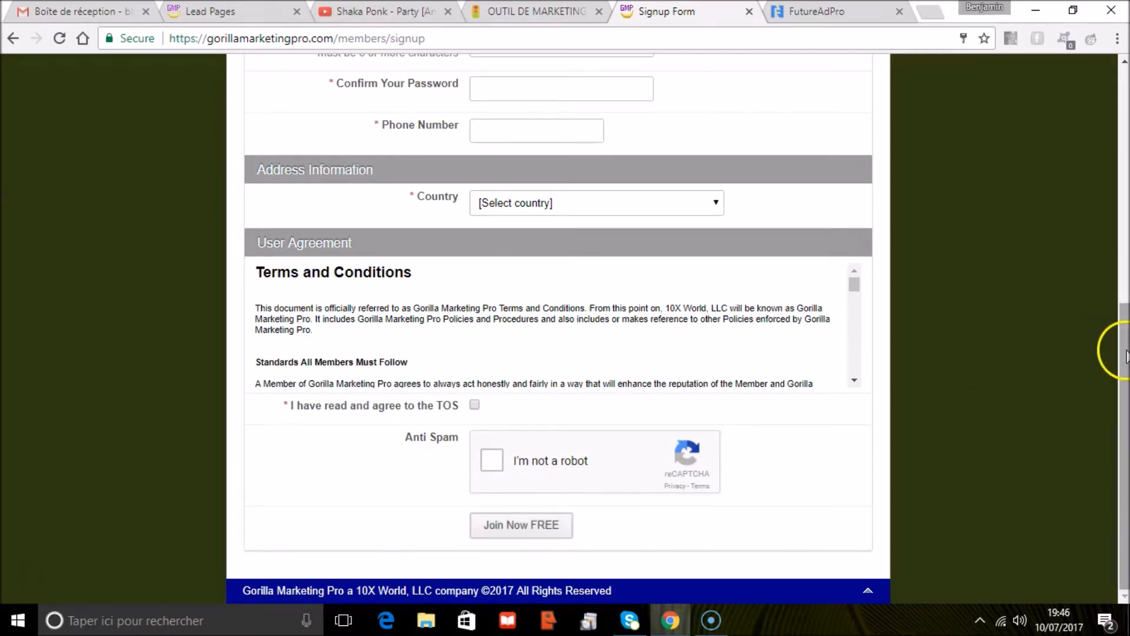
left_click_drag(1123, 344, 1122, 91)
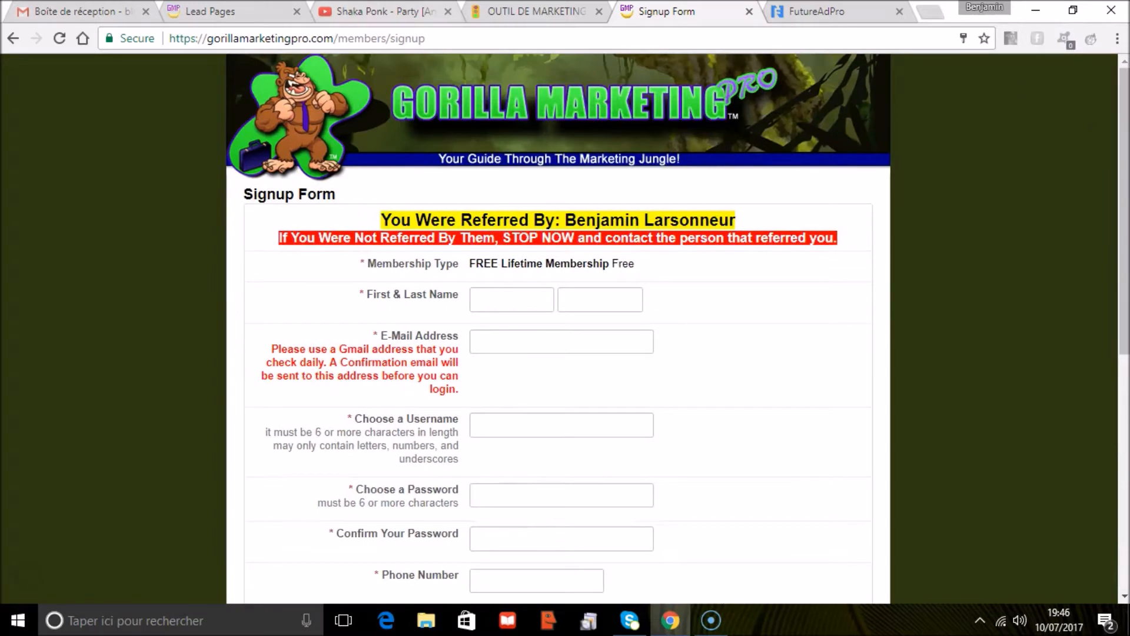
- Go from the Lead Pages section to the Page Builder and create a new landing page
left_click(236, 8)
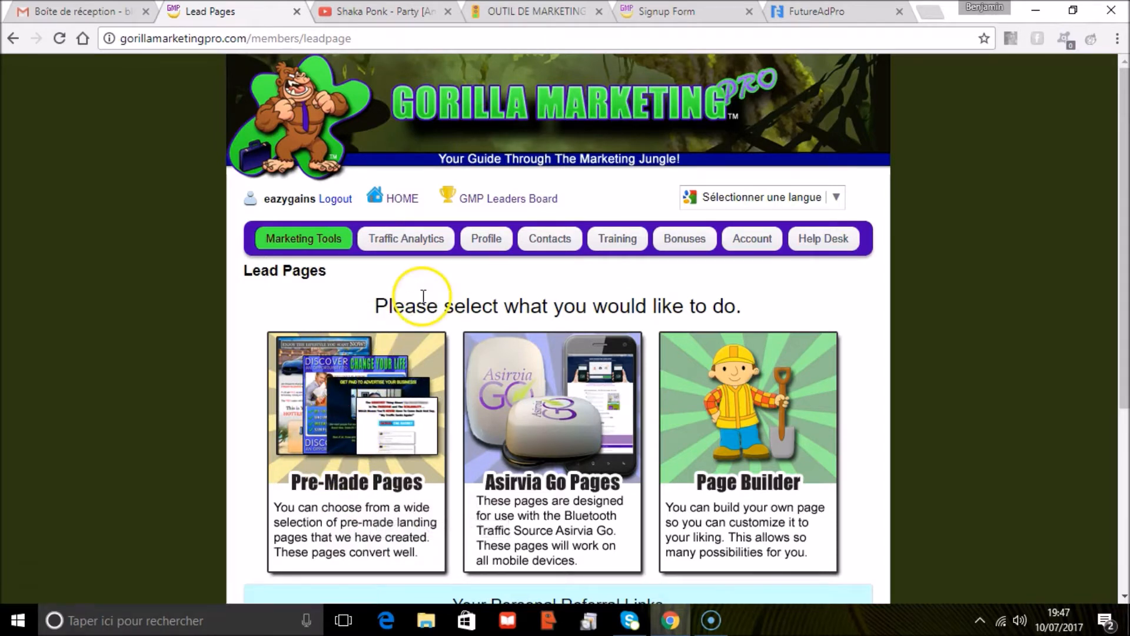
mouse_move(562, 257)
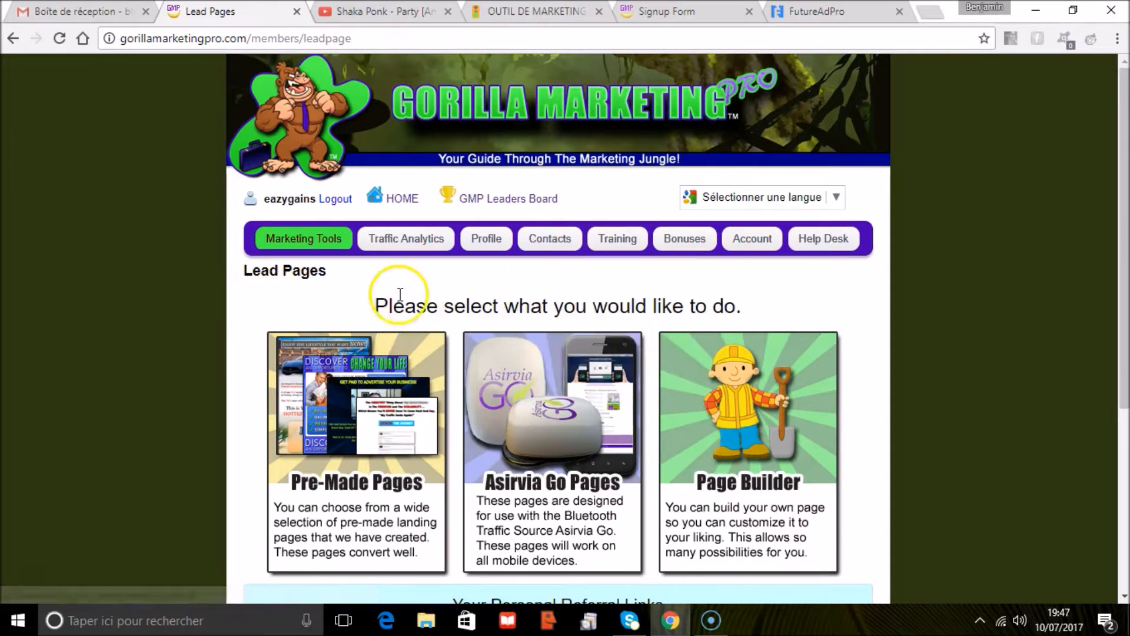
mouse_move(404, 241)
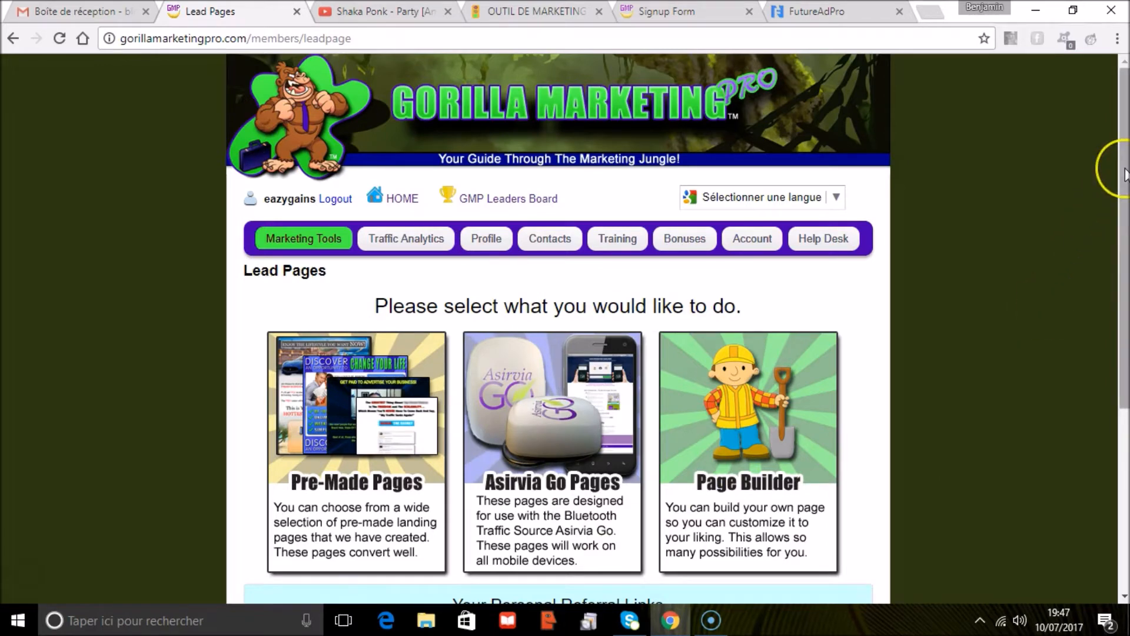
left_click_drag(1125, 174, 1124, 287)
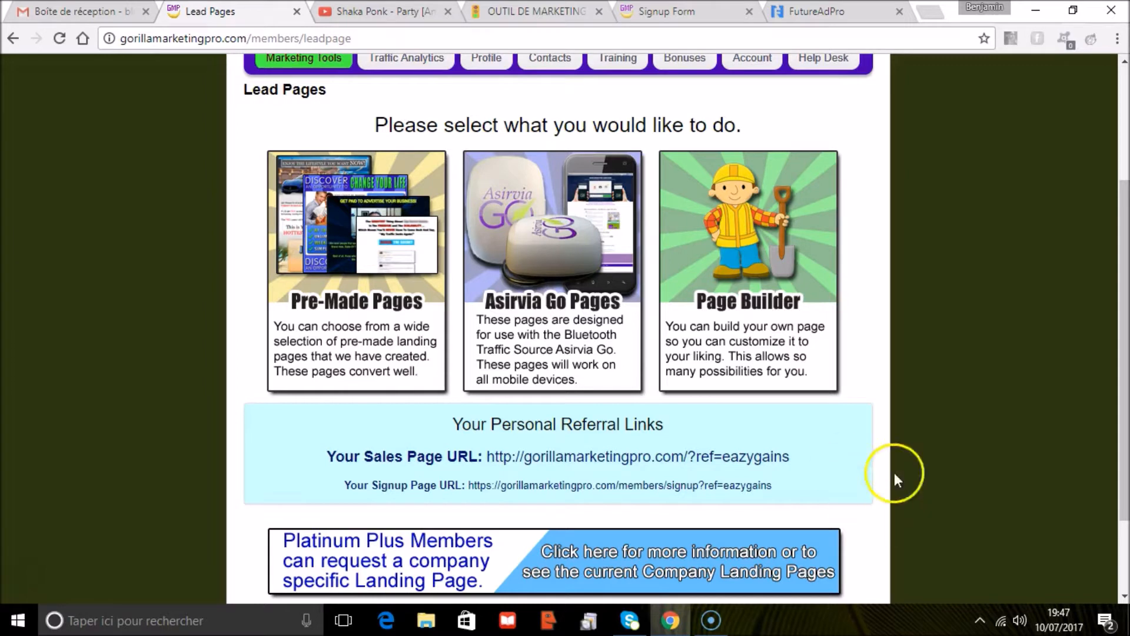
left_click(760, 293)
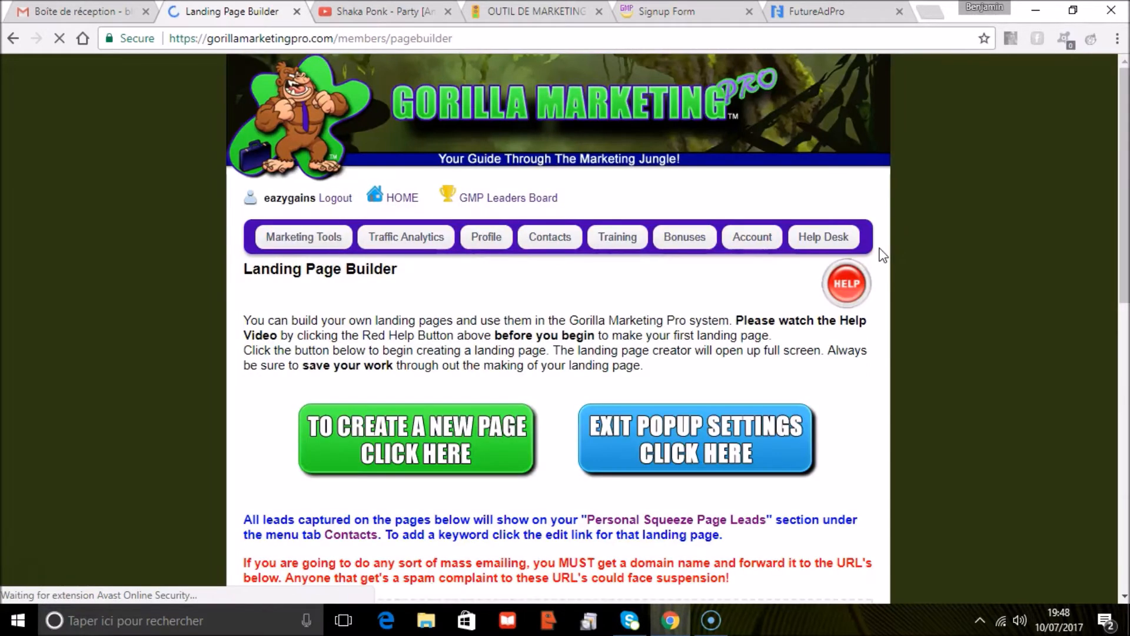
left_click_drag(1122, 152, 1121, 194)
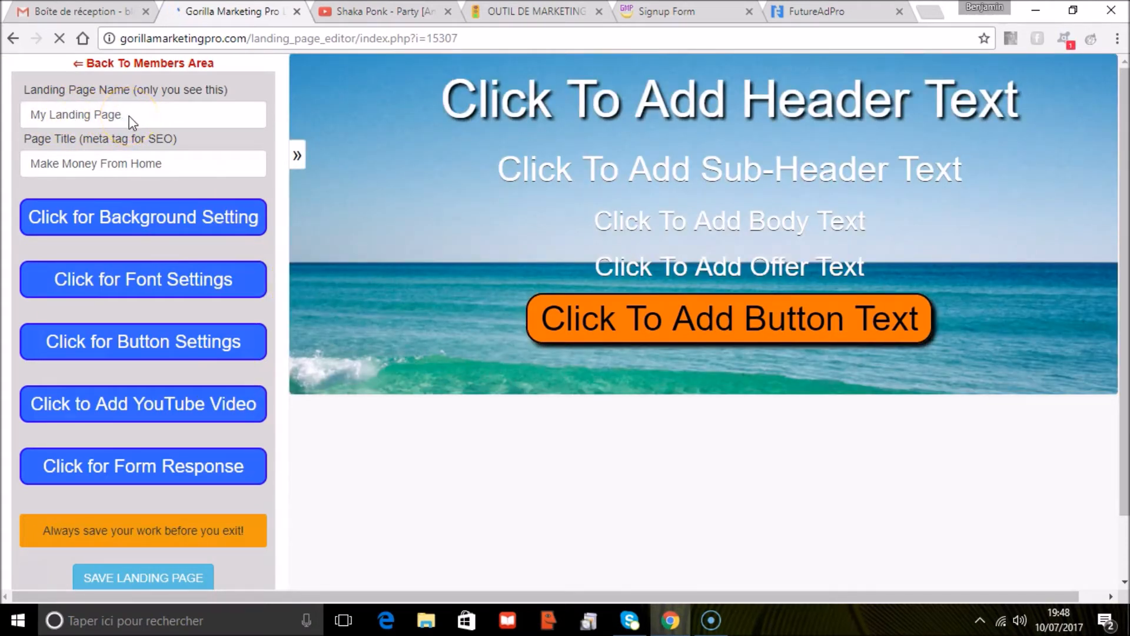
- Replace the default landing page name with Test
left_click(133, 118)
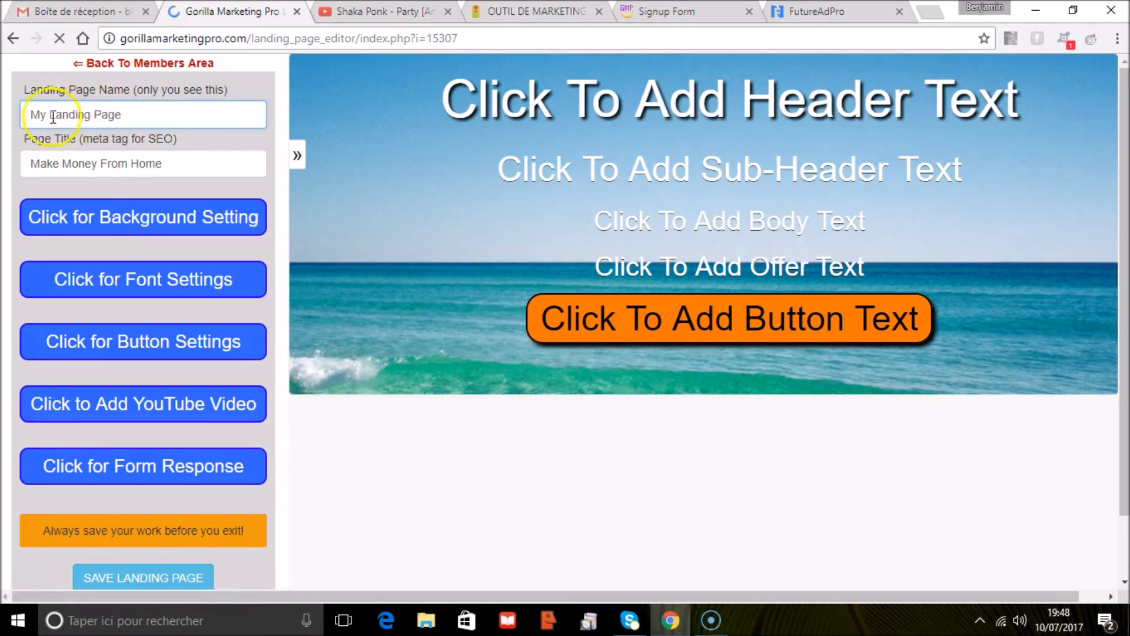
triple_click(27, 117)
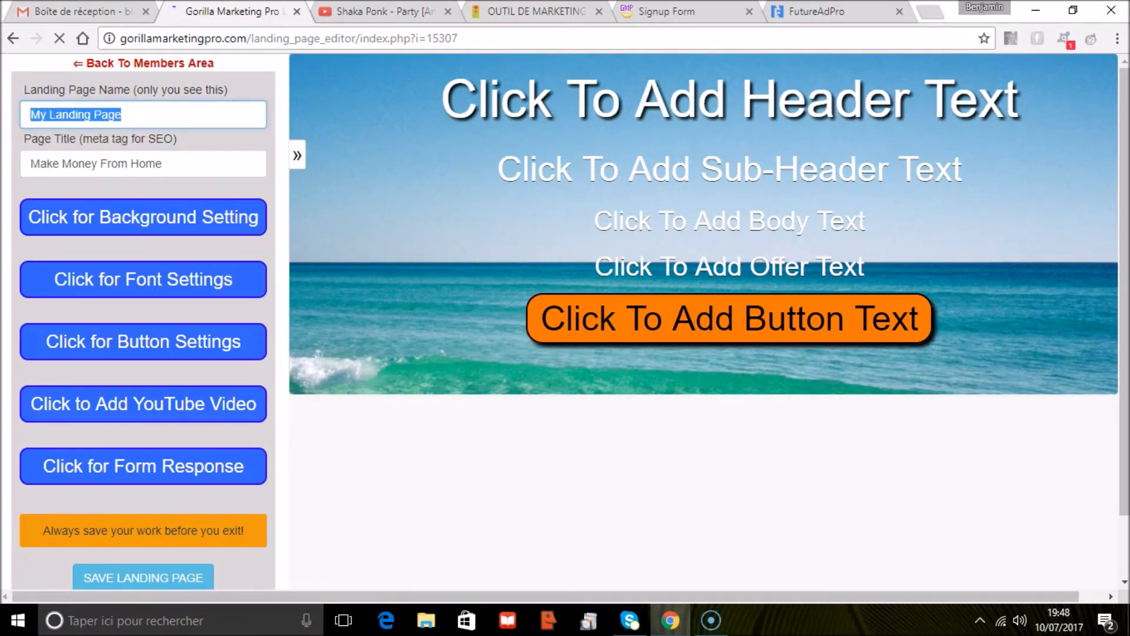
key("Caps_Lock")
key("Caps_Lock")
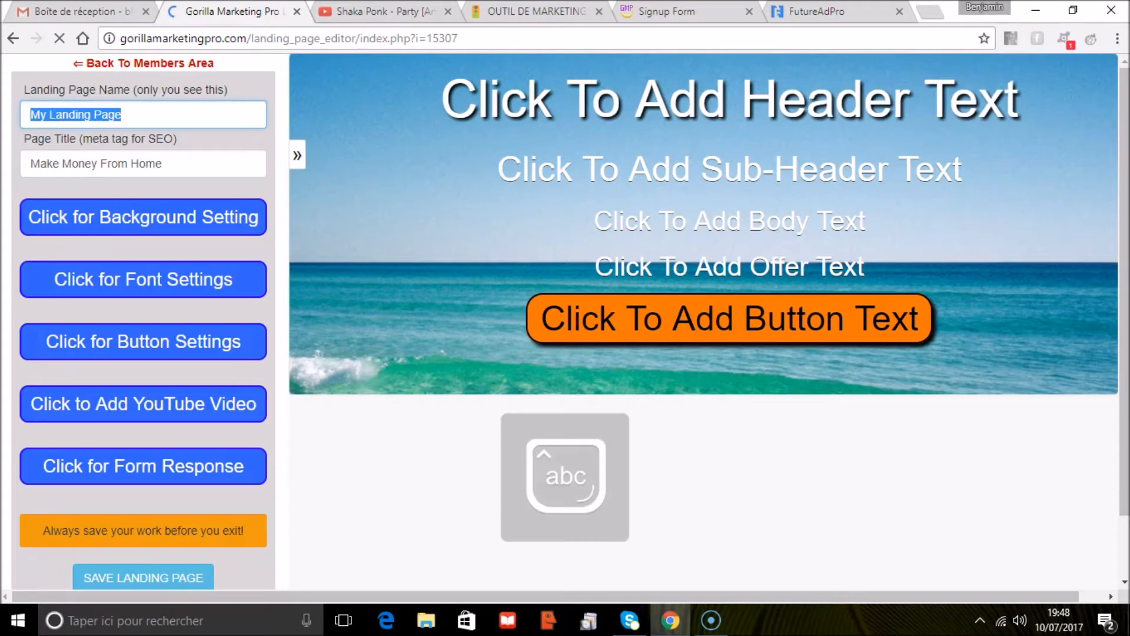
type("Test")
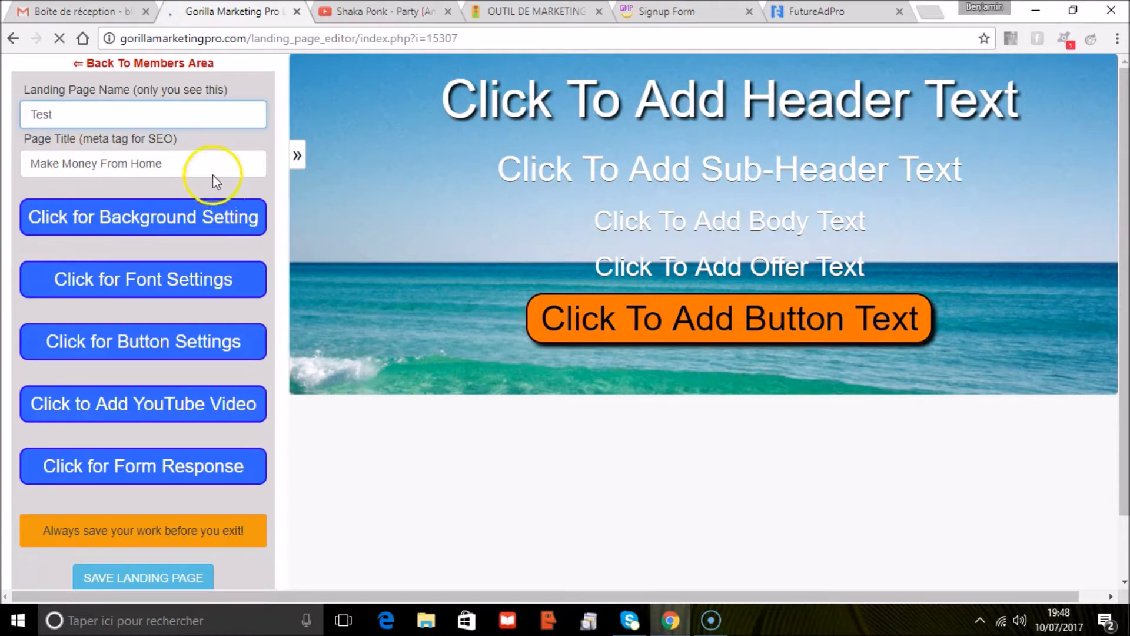
- Set the page title meta tag to Futureadpro
left_click_drag(168, 165, 23, 161)
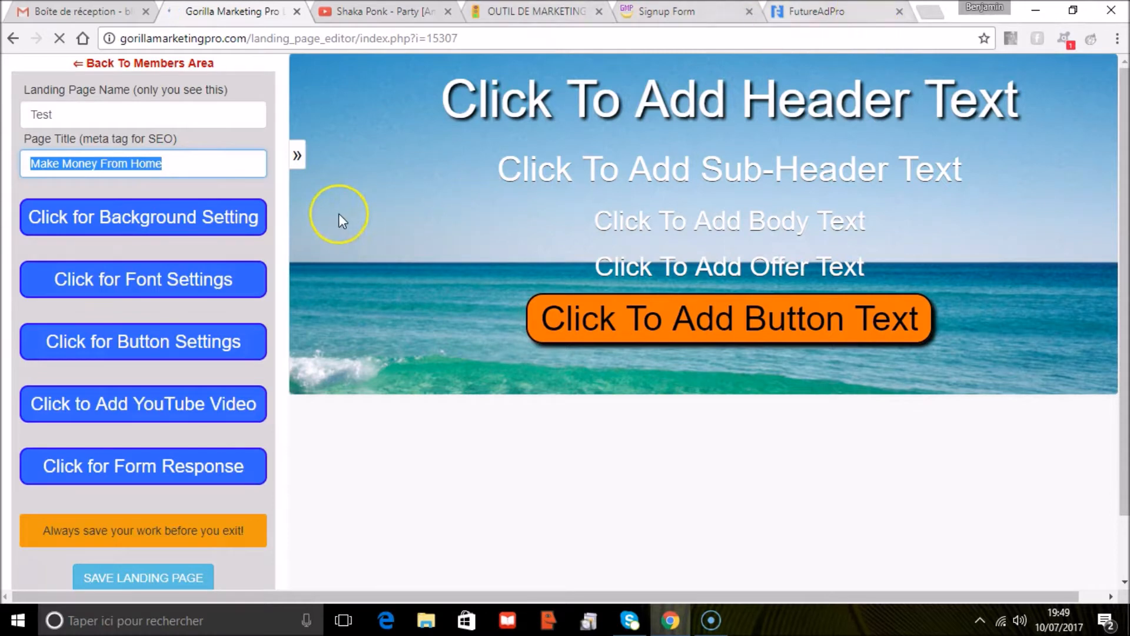
type("F")
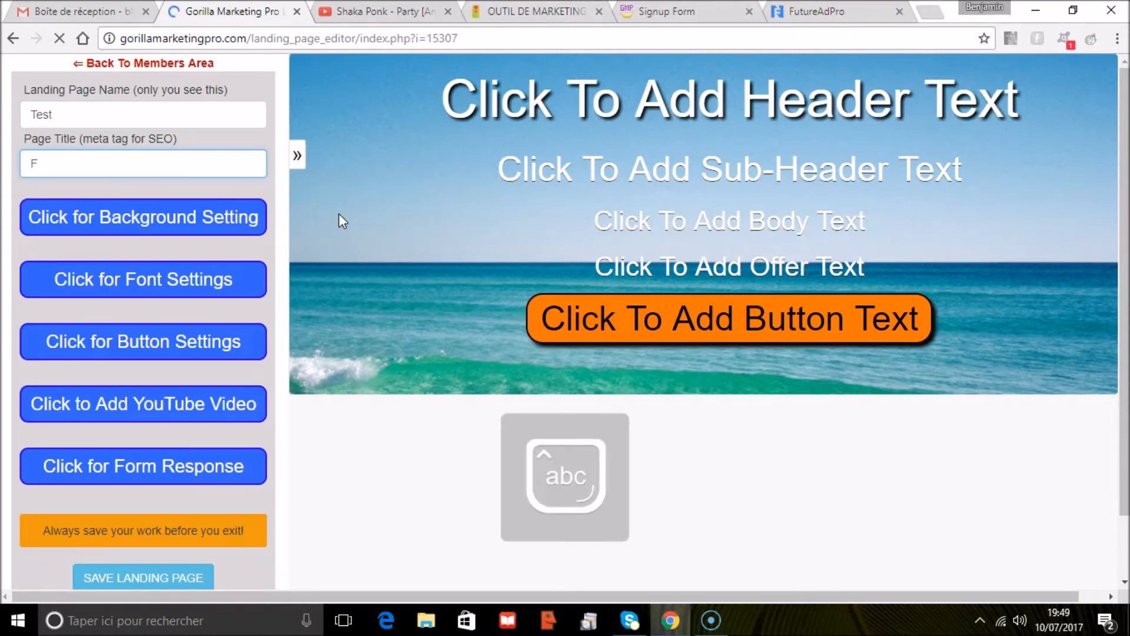
type("utureadpro")
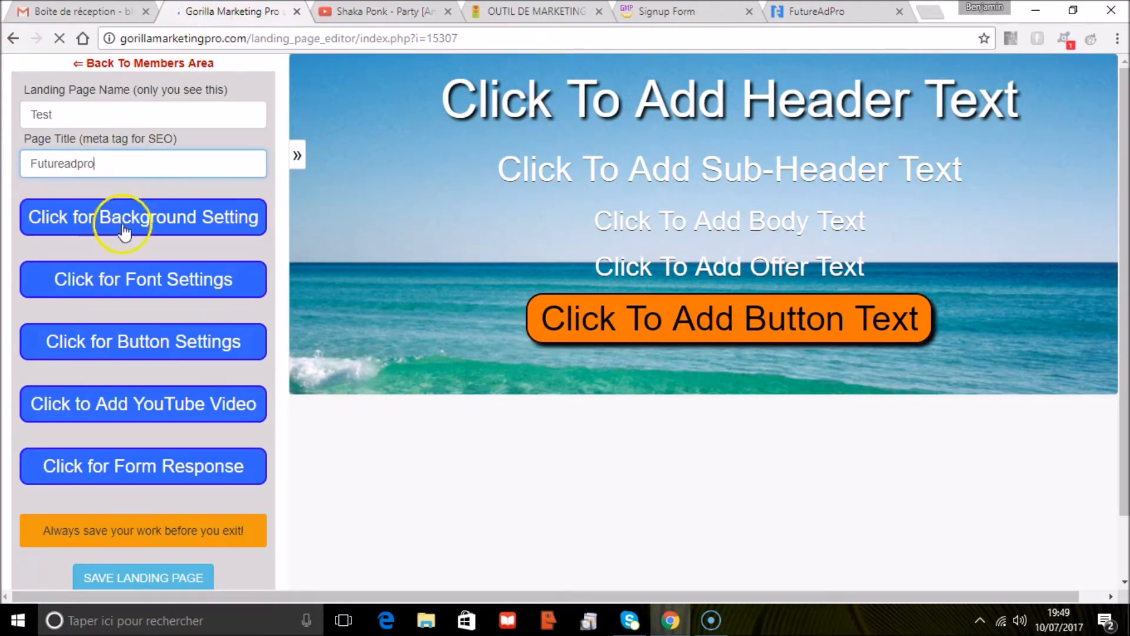
- Open the background image library and apply the Ferrari steering wheel picture as the page background
left_click(162, 230)
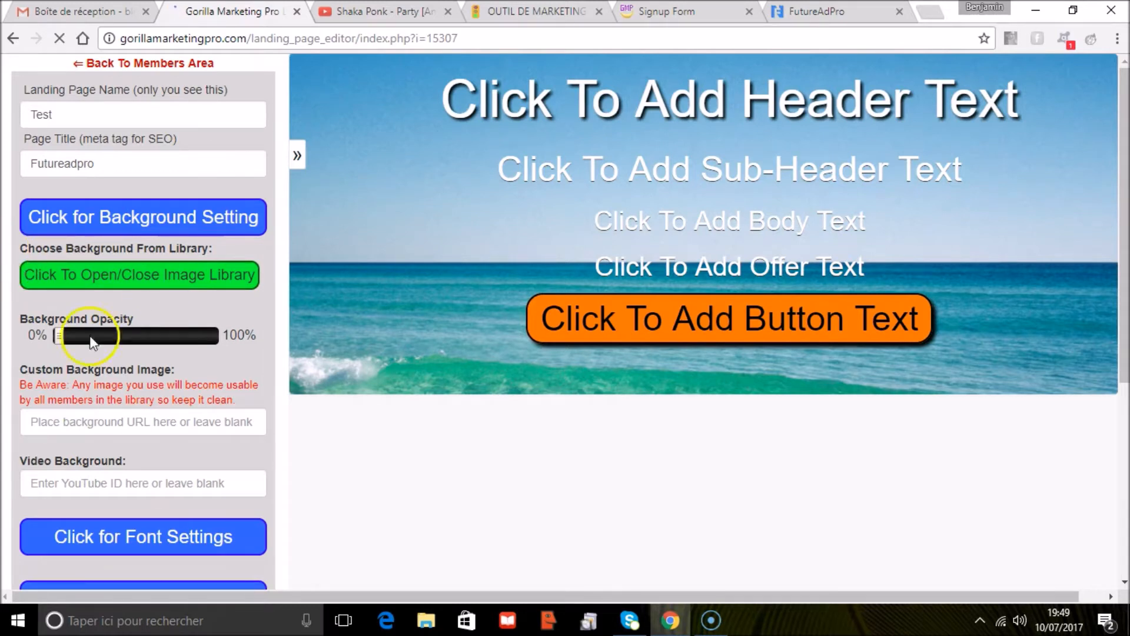
left_click(154, 281)
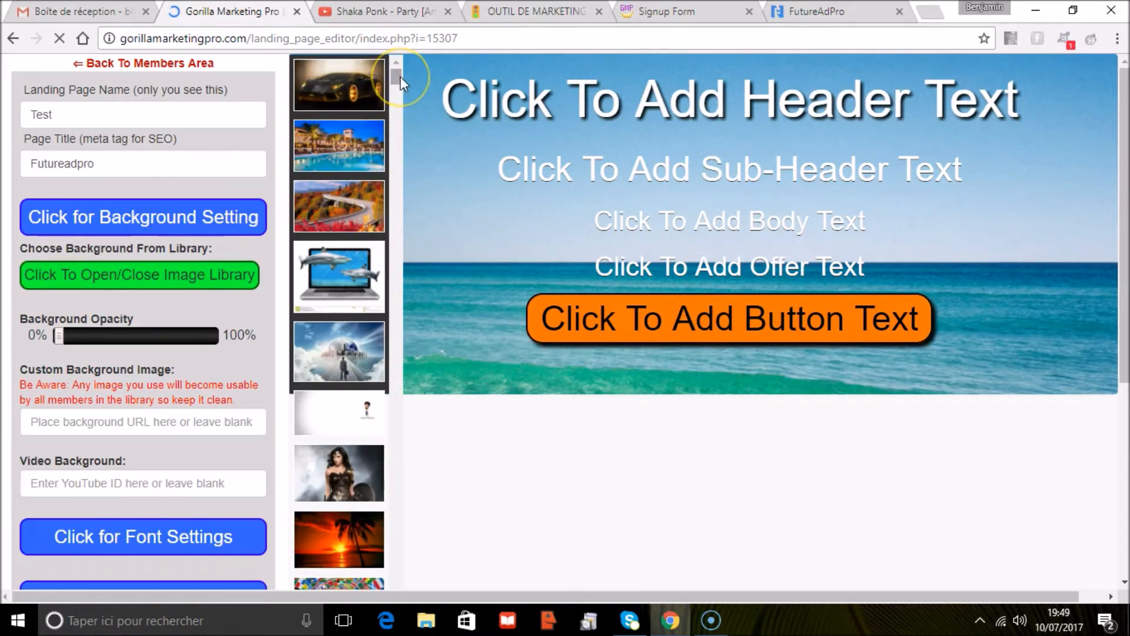
scroll(400, 90, "down", 9)
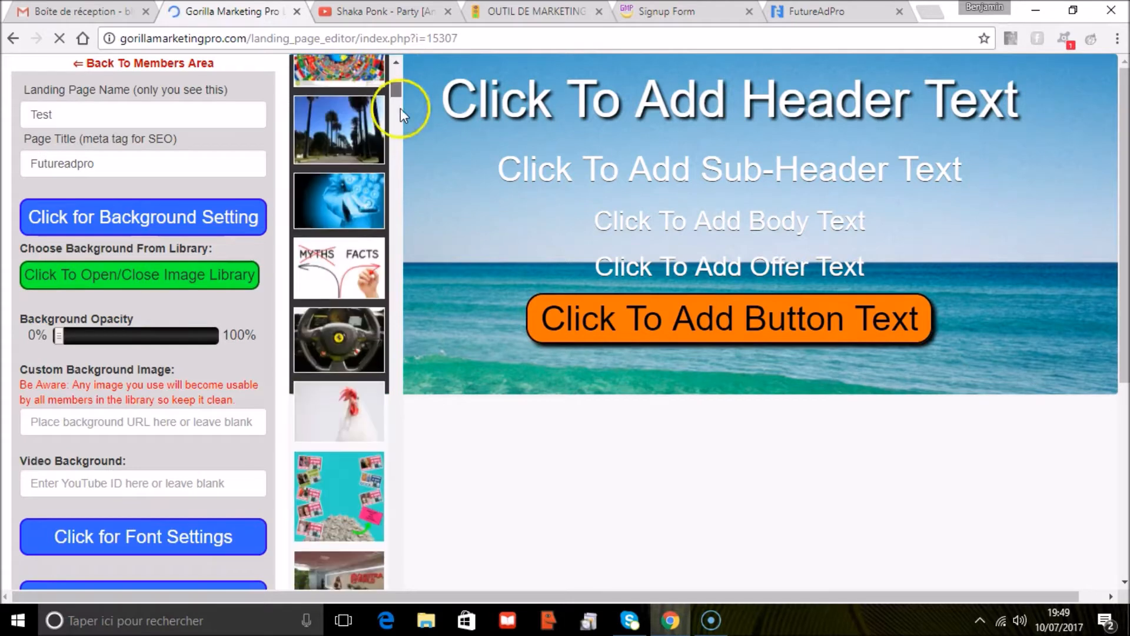
left_click(347, 338)
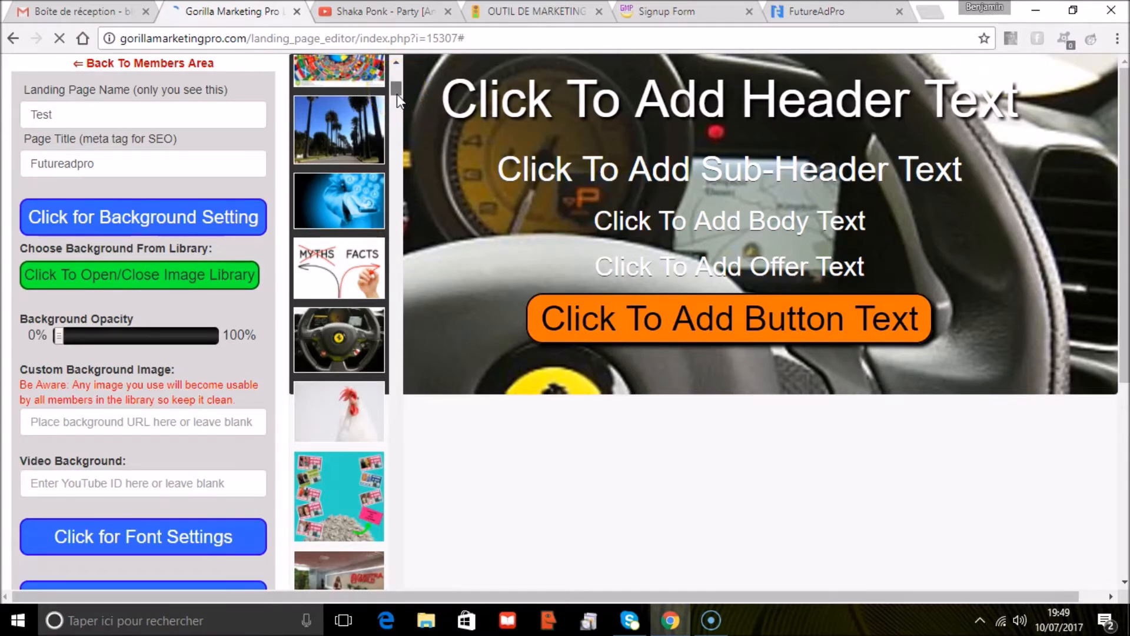
- Change the page background to the library picture of the black sports car with blue-lit wheels
scroll(396, 93, "down", 2)
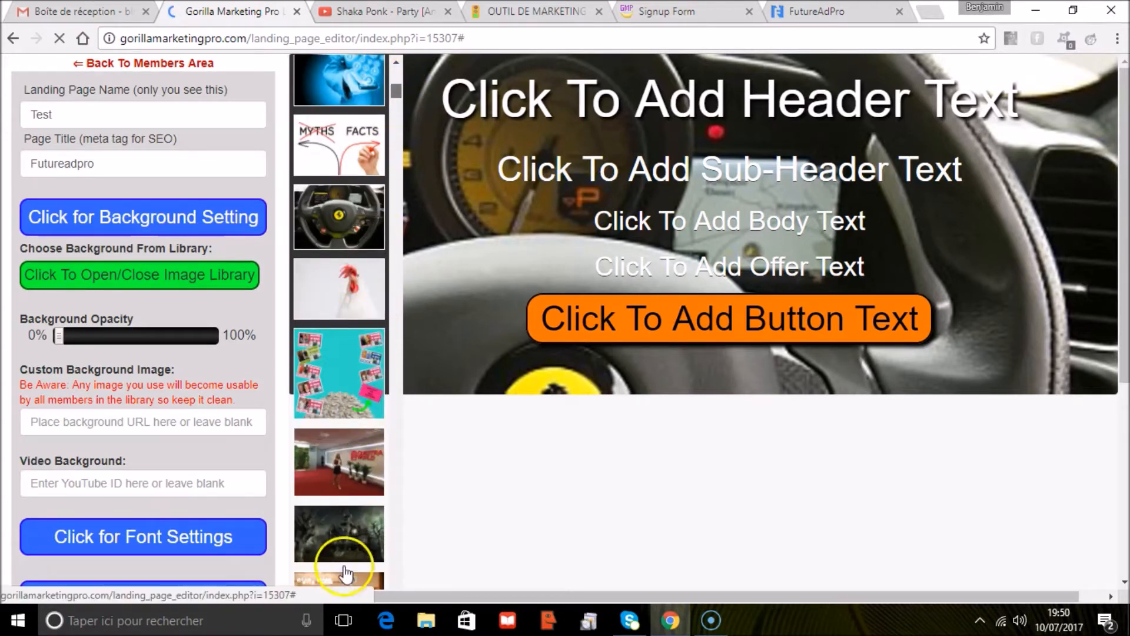
scroll(366, 82, "down", 6)
left_click(351, 254)
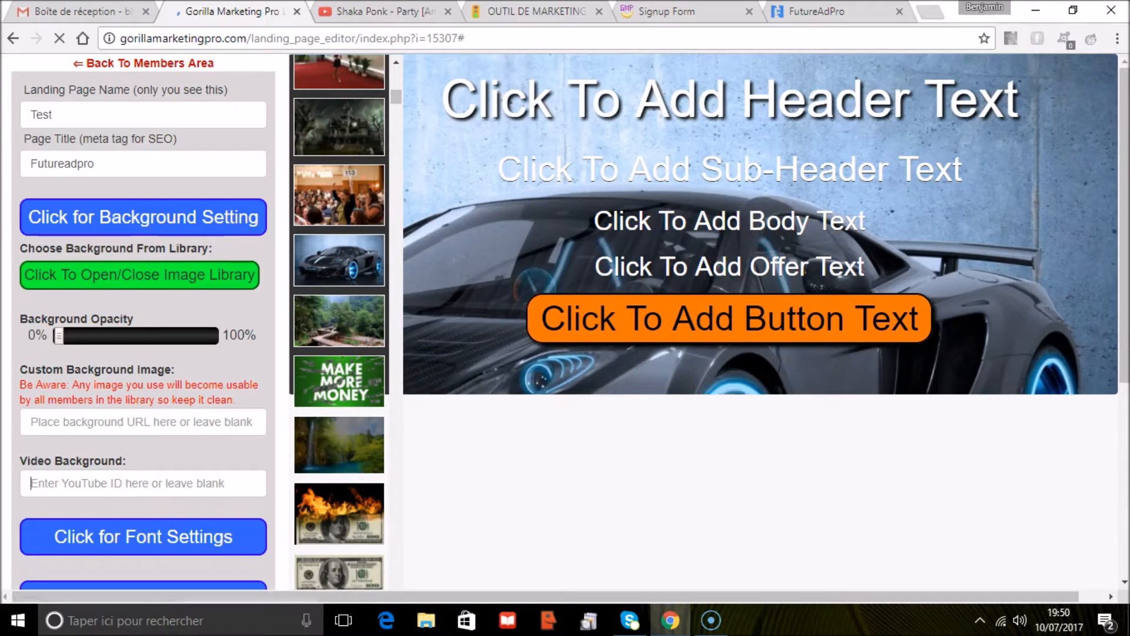
- Switch to YouTube and copy the video ID from the address of the Shaka Ponk - Party video
left_click(392, 12)
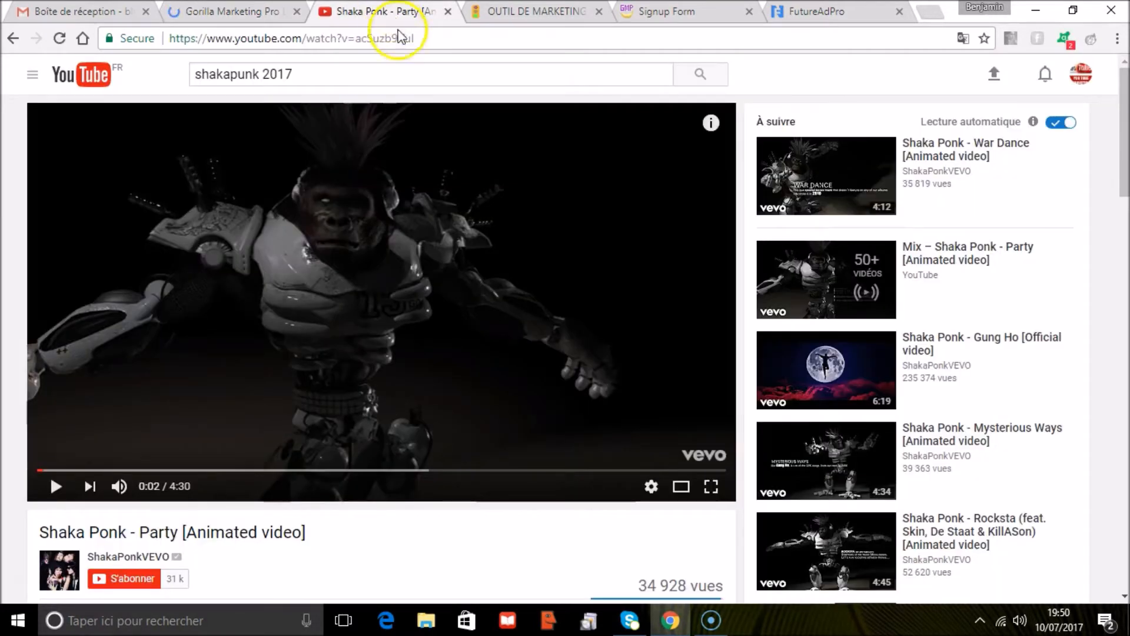
left_click_drag(419, 41, 353, 43)
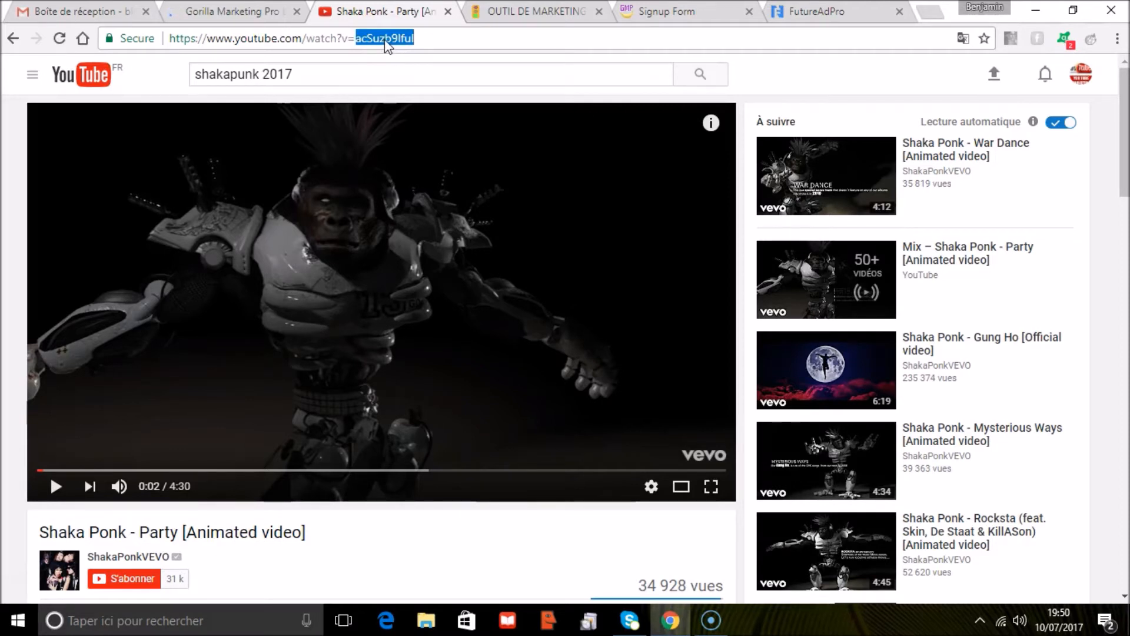
right_click(387, 44)
left_click(414, 102)
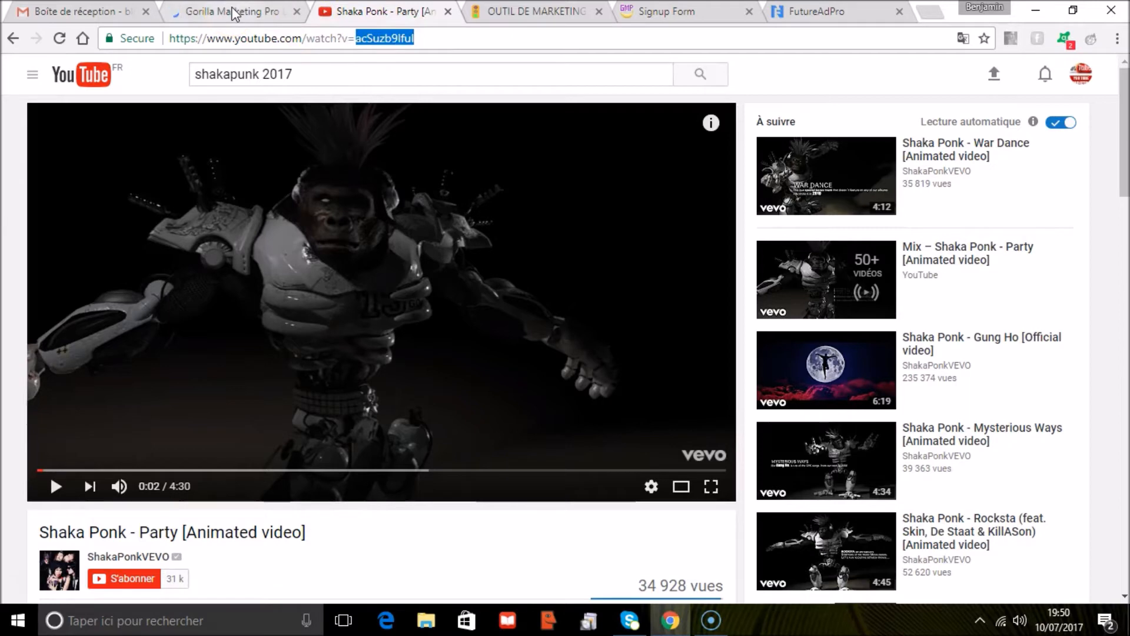
- Return to the landing page editor and paste the copied YouTube ID as the video background
left_click(235, 13)
left_click(62, 483)
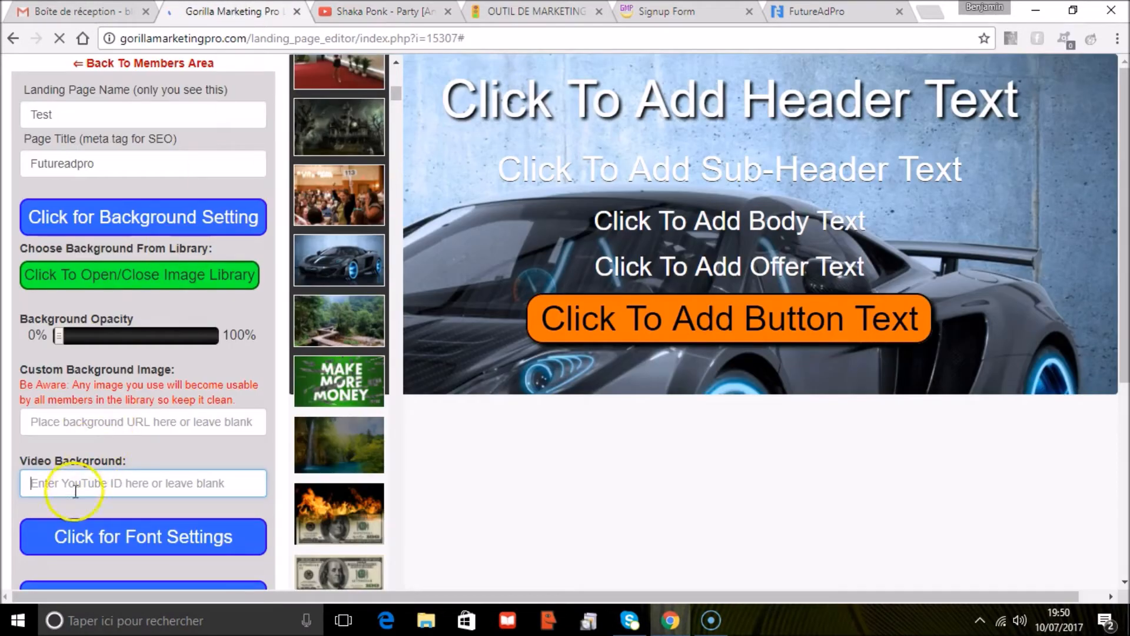
right_click(61, 483)
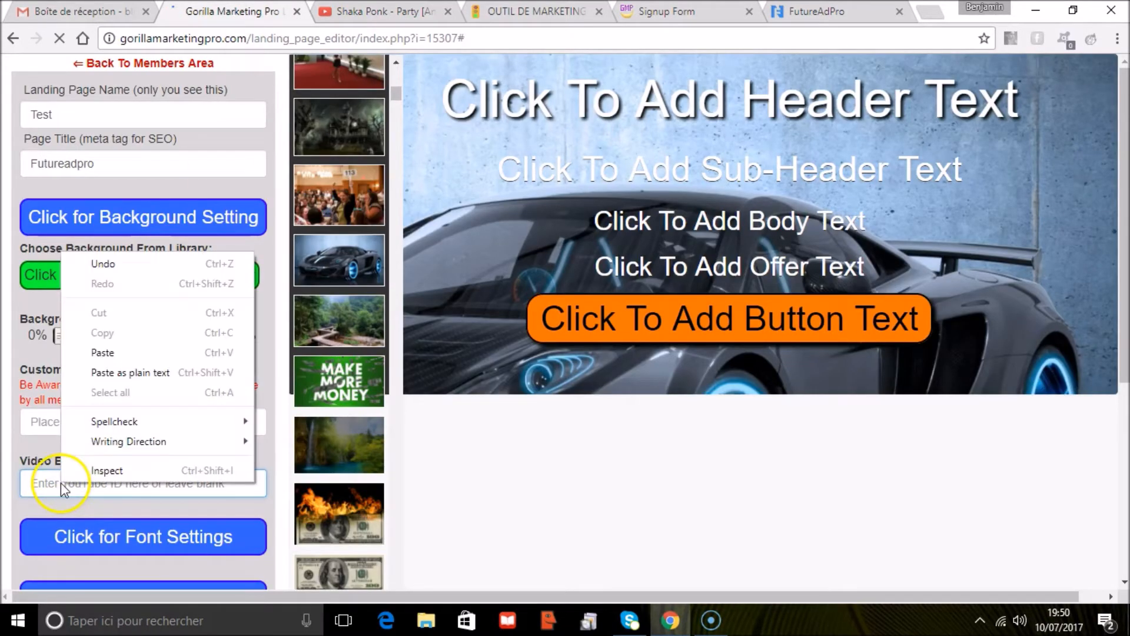
left_click(109, 352)
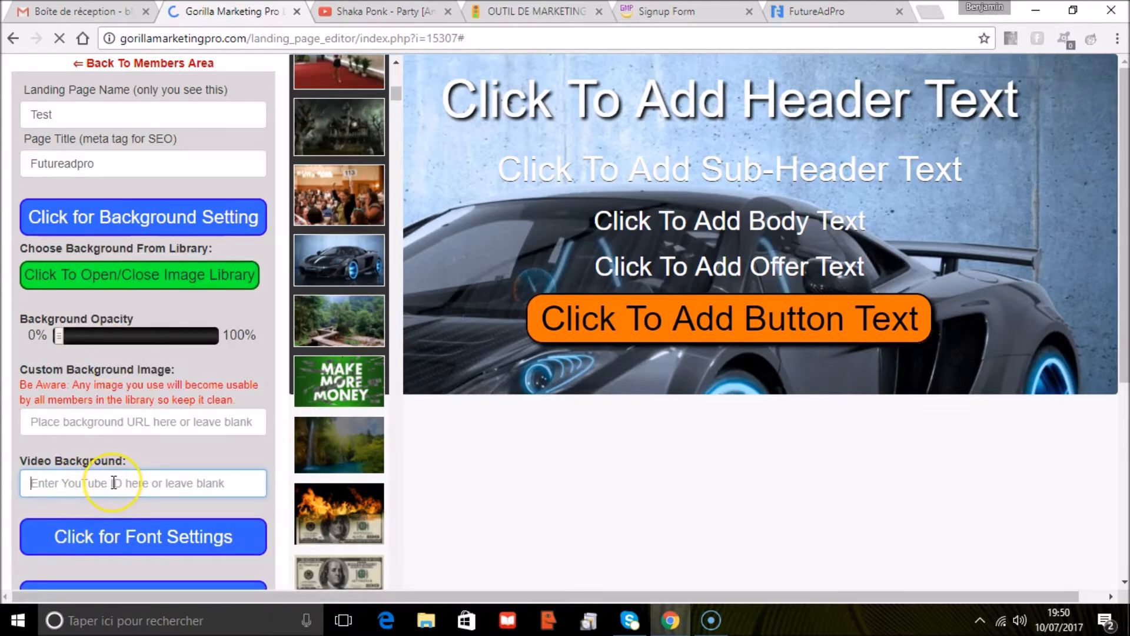
key("ctrl+v")
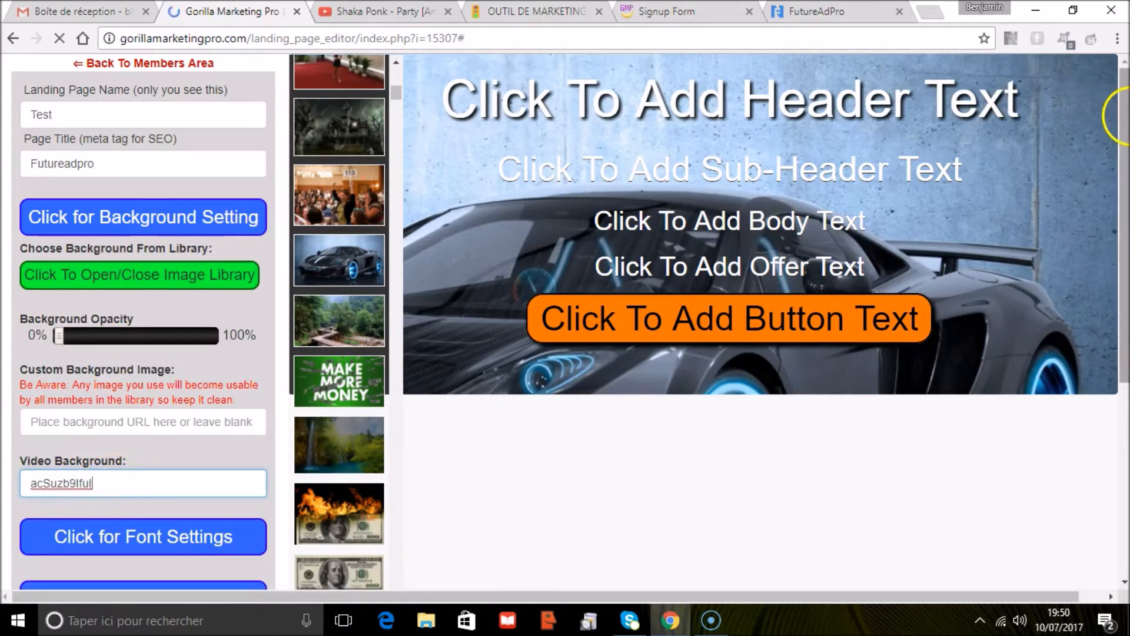
left_click_drag(1123, 116, 1123, 135)
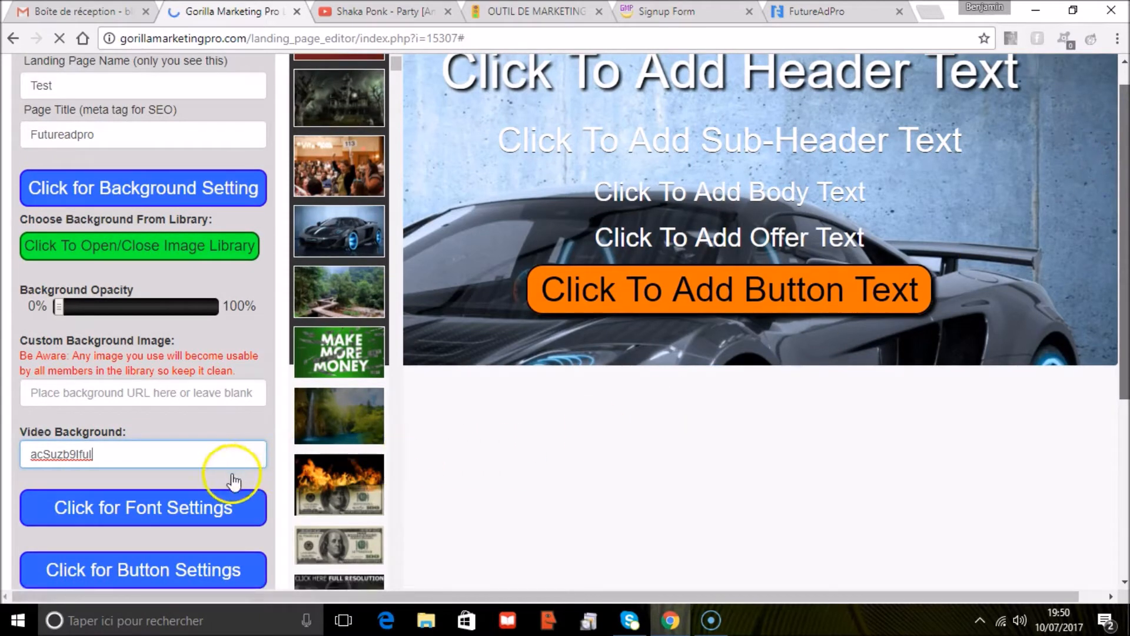
left_click_drag(1125, 154, 1125, 161)
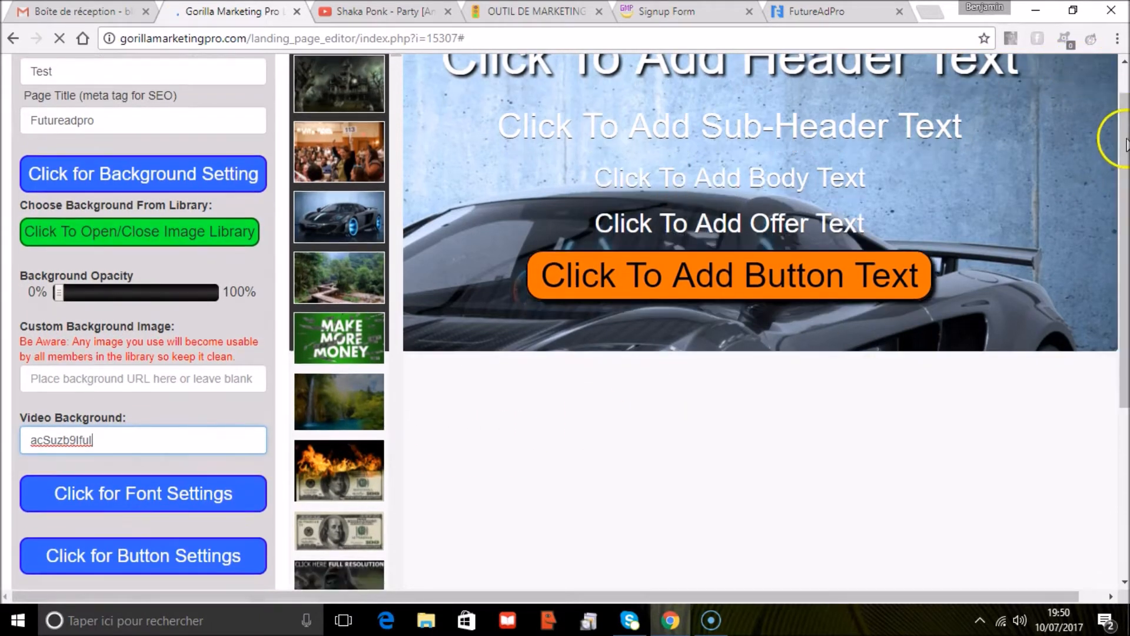
left_click(1124, 75)
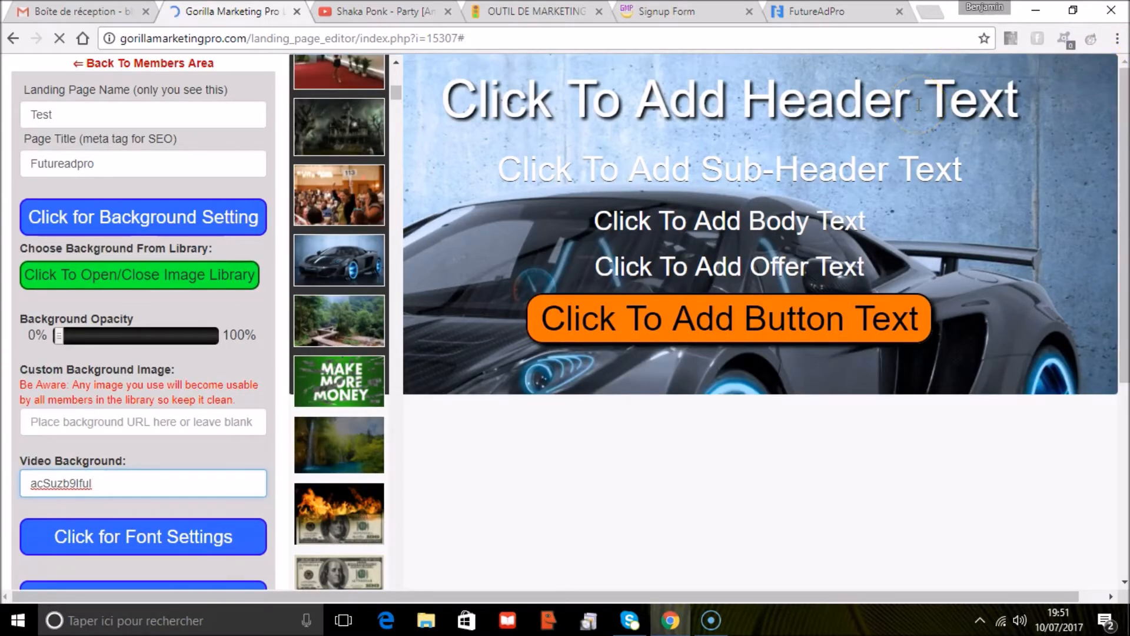
- Replace the header placeholder on the page with "Decouvrez de suite Futureadpro"
left_click(688, 99)
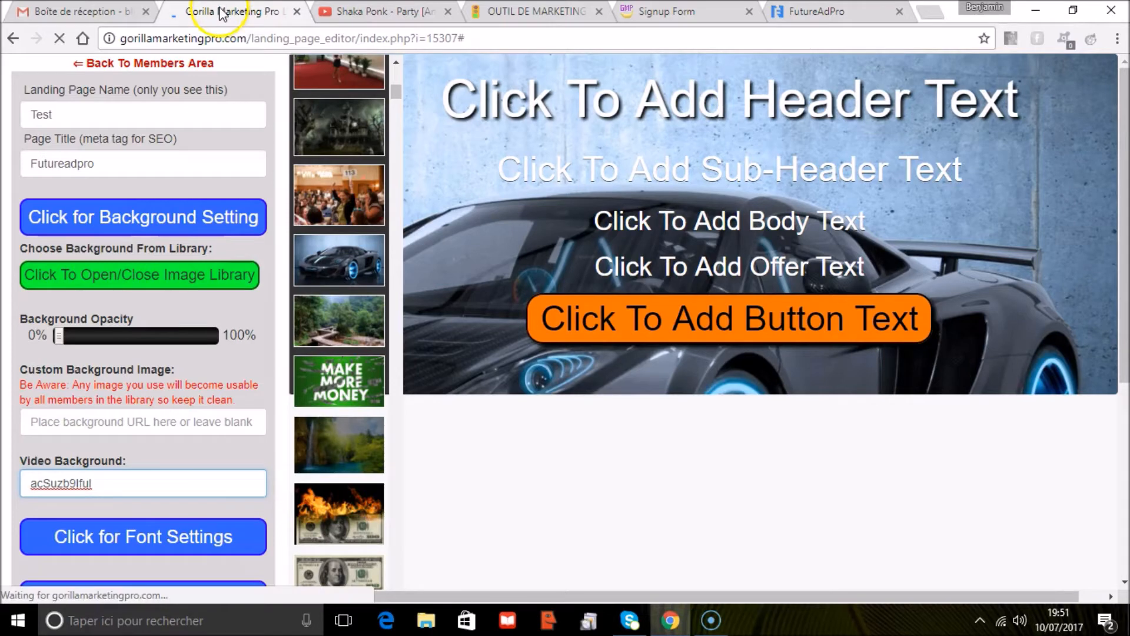
left_click_drag(835, 131, 623, 136)
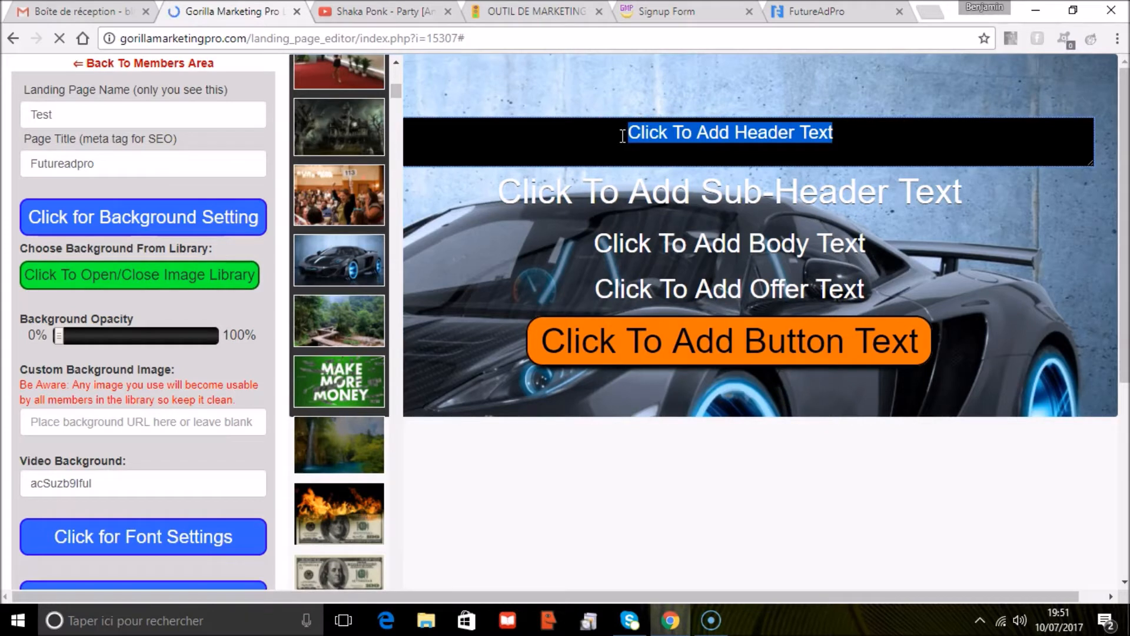
type("Decouvrez")
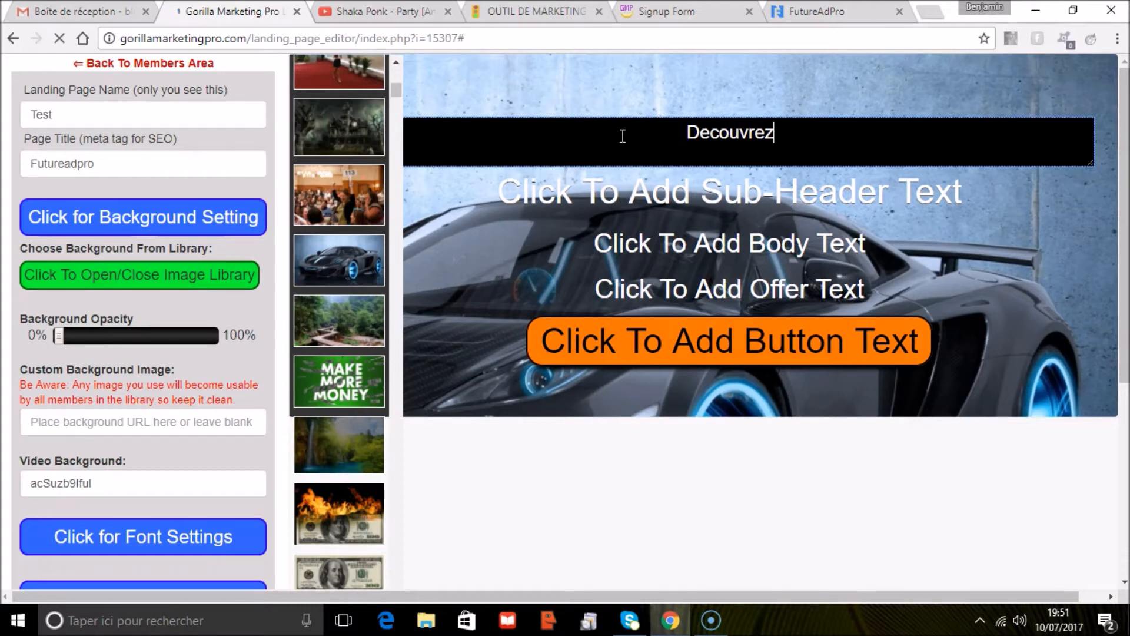
type("de suite F")
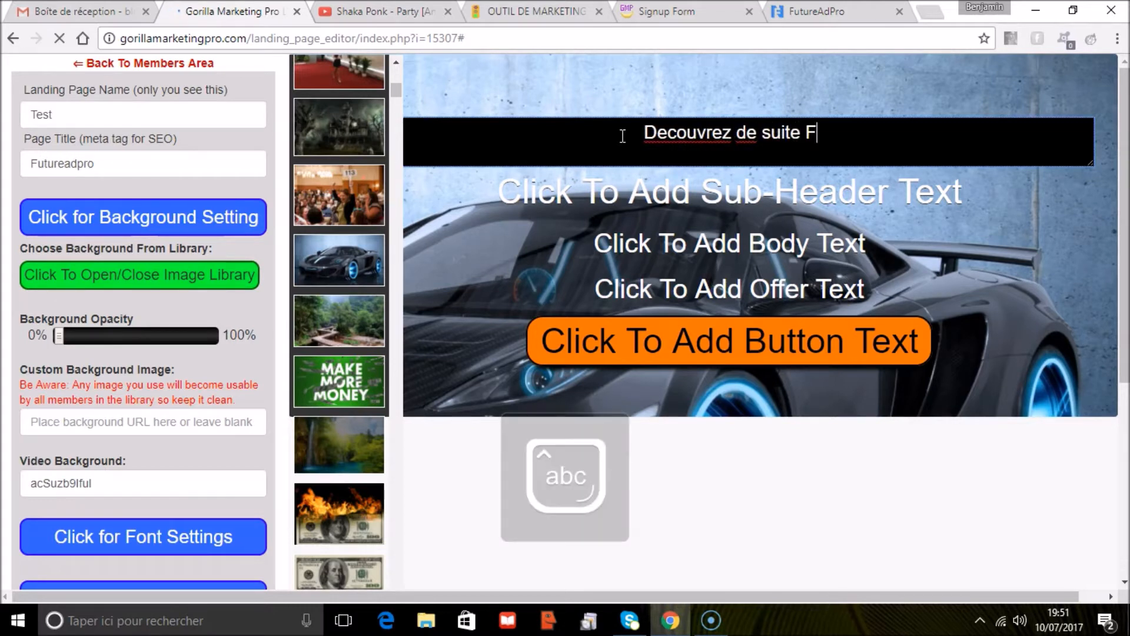
type("utureadpro")
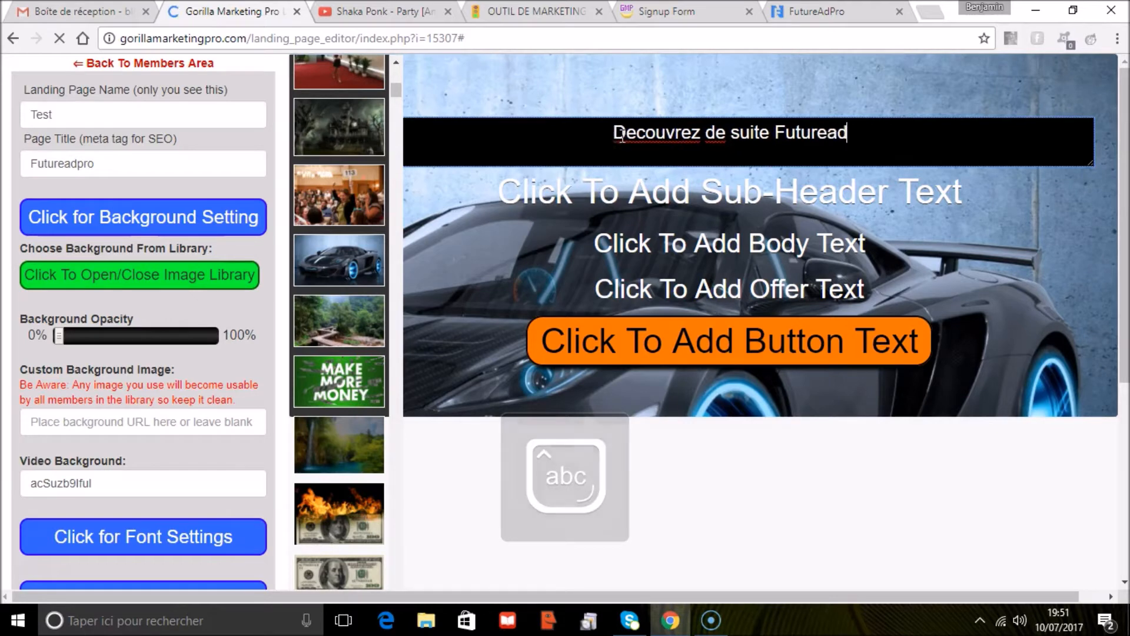
left_click(664, 190)
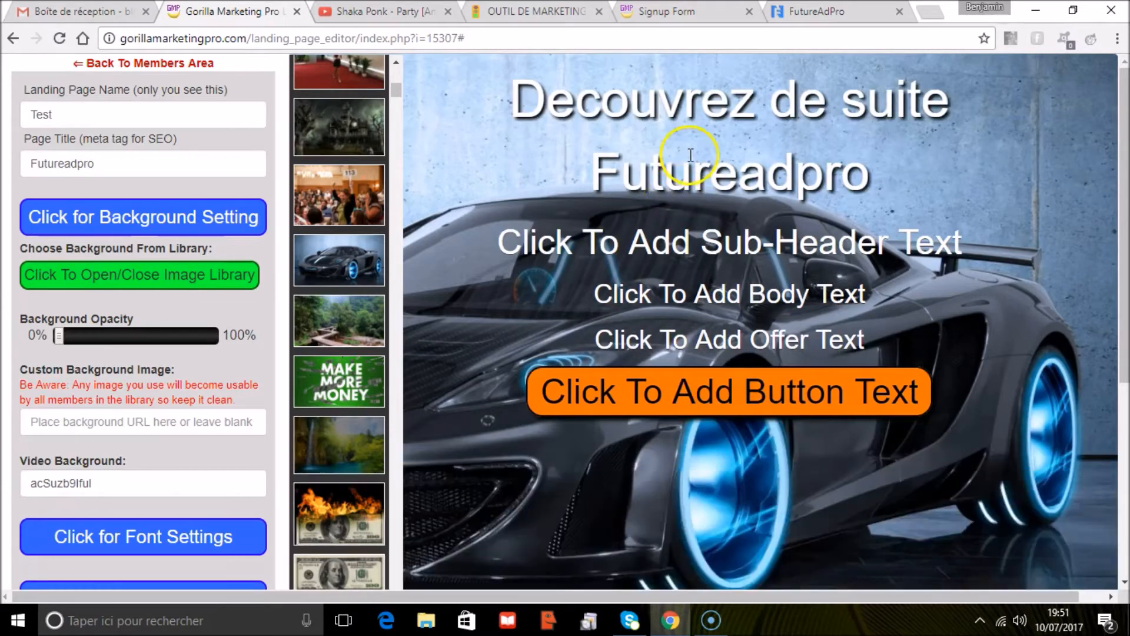
- Open the font settings and change the headline's text color to orange-red FF370F
left_click(689, 94)
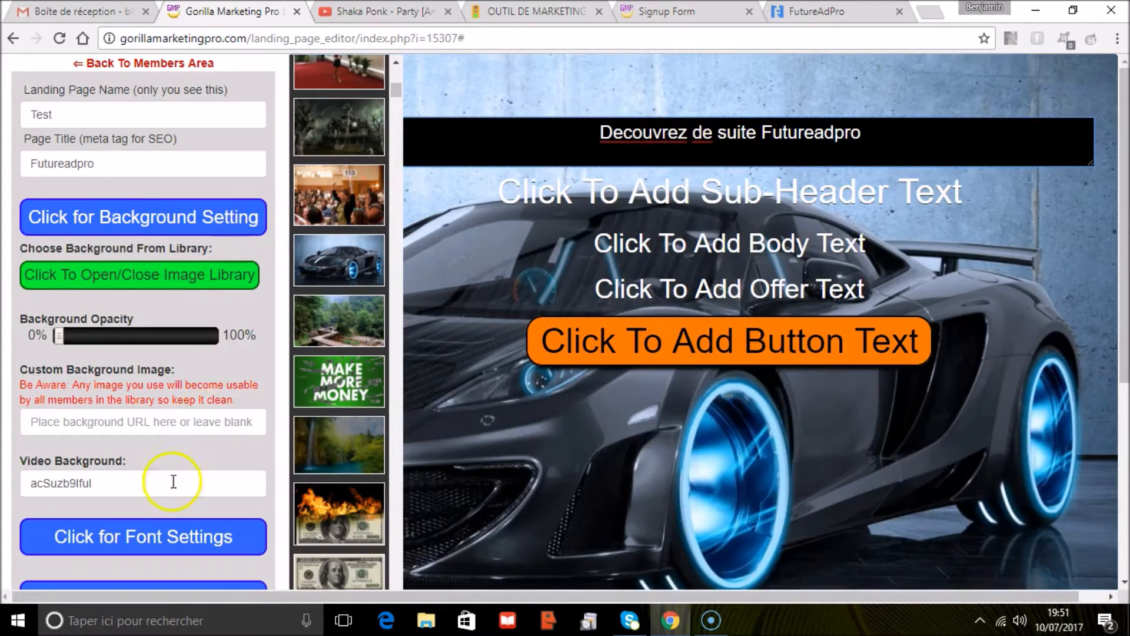
left_click(115, 538)
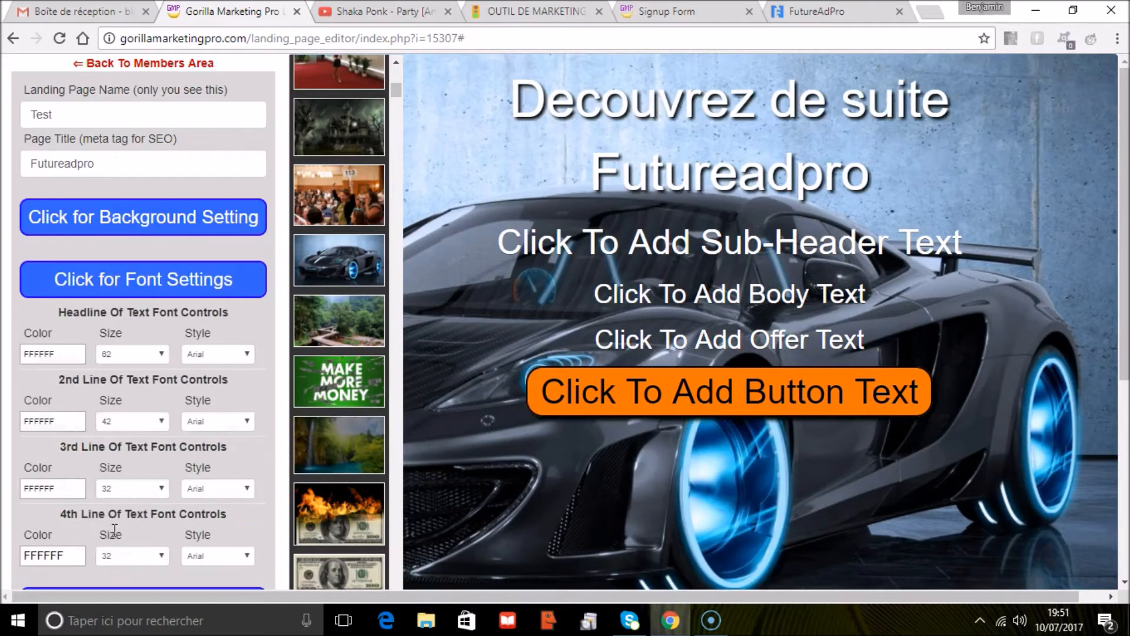
left_click(64, 316)
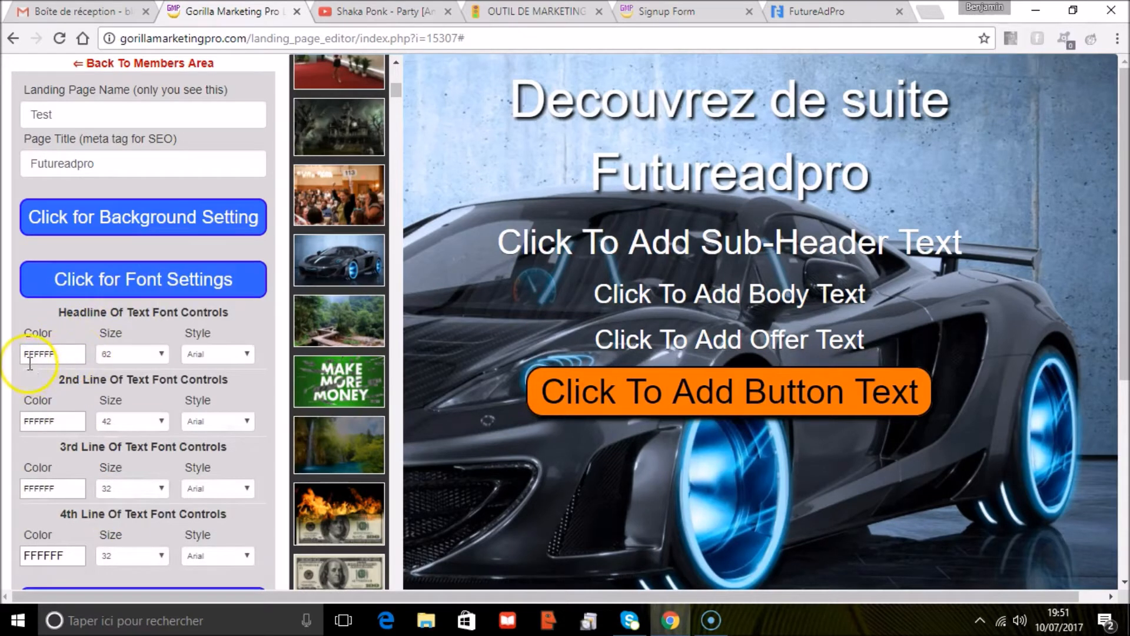
left_click(59, 553)
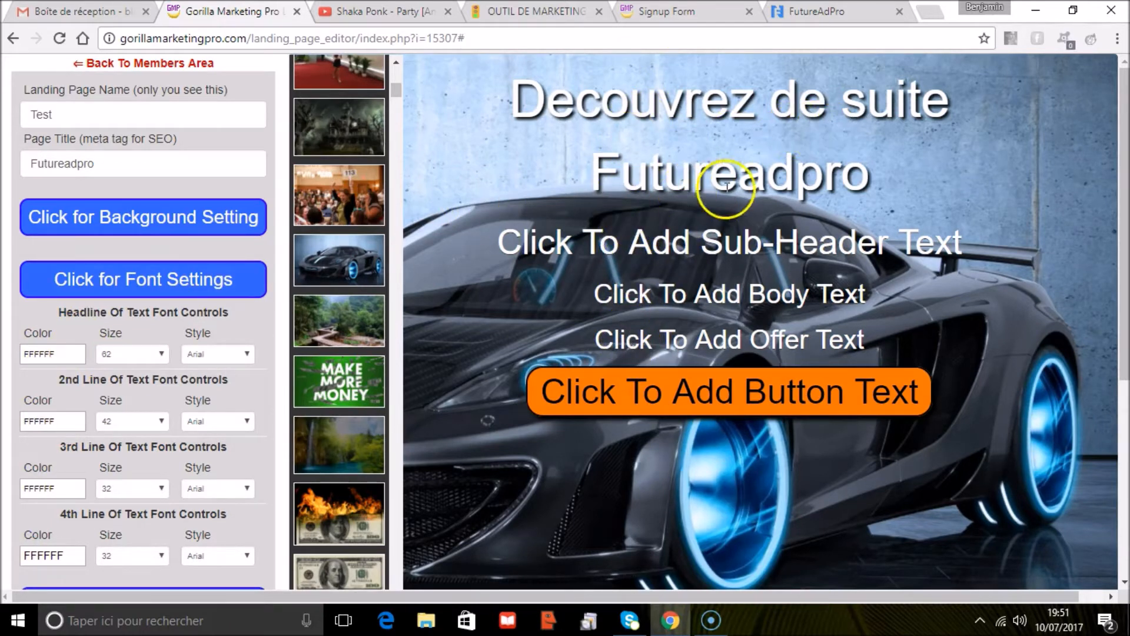
left_click(56, 352)
left_click(36, 381)
mouse_move(36, 381)
left_mouse_down()
mouse_move(144, 409)
mouse_move(109, 433)
mouse_move(72, 419)
mouse_move(35, 381)
left_mouse_up()
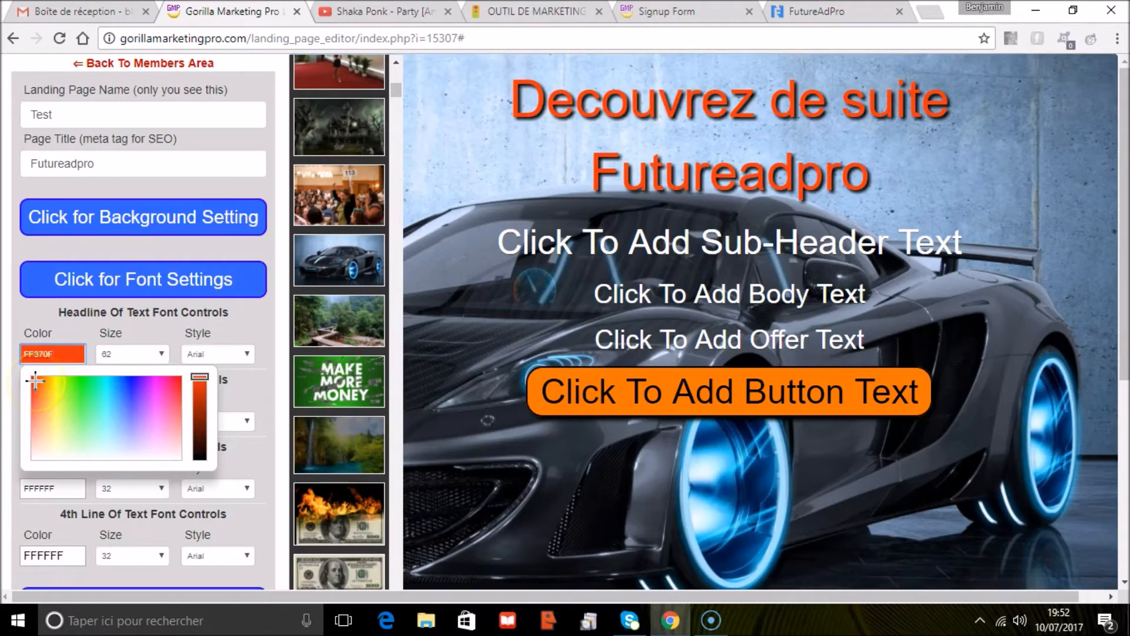
- Try a 20px font size on the headline
left_click(138, 356)
mouse_move(156, 398)
left_mouse_down()
mouse_move(161, 476)
mouse_move(166, 403)
left_mouse_up()
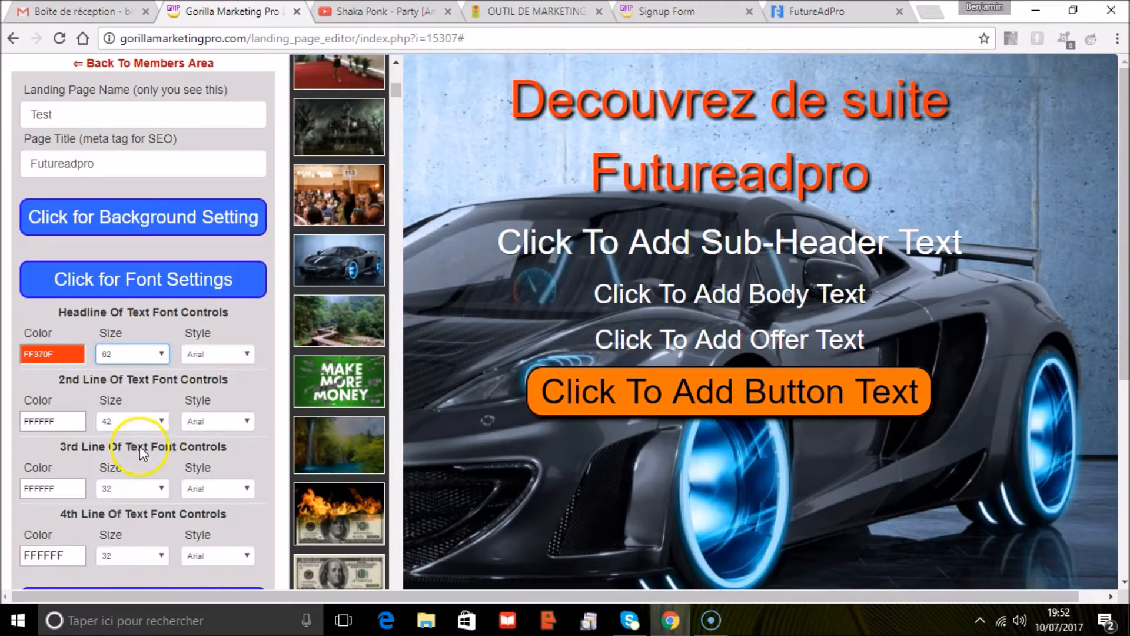
left_click(140, 458)
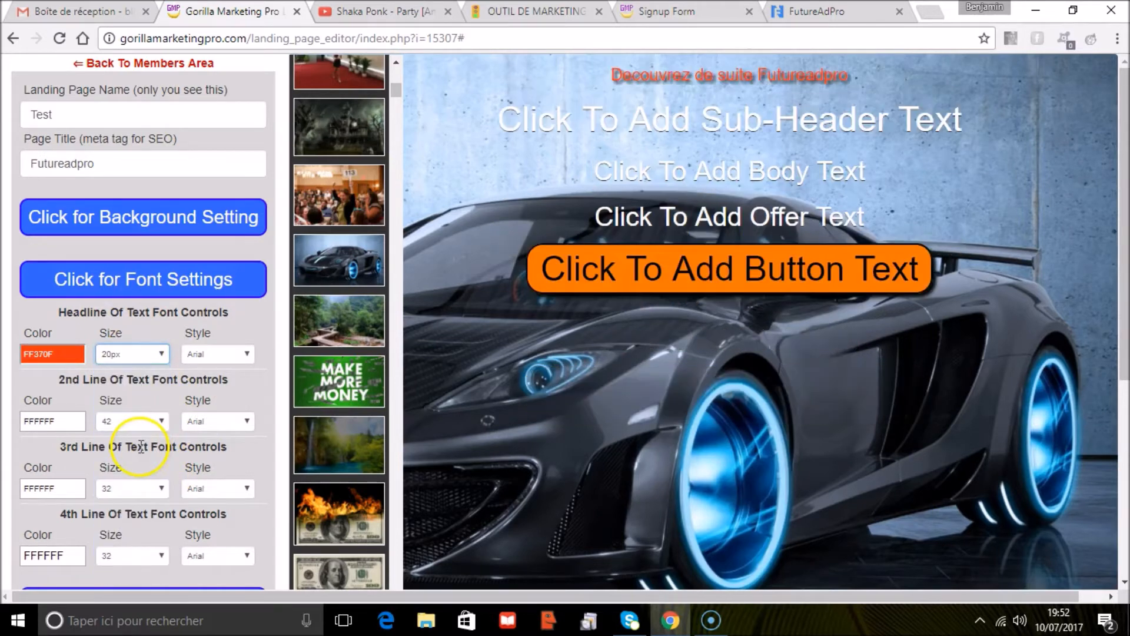
- Set the headline's font size to 46px and its font style to Bangers
left_click(141, 356)
left_click_drag(164, 422, 147, 478)
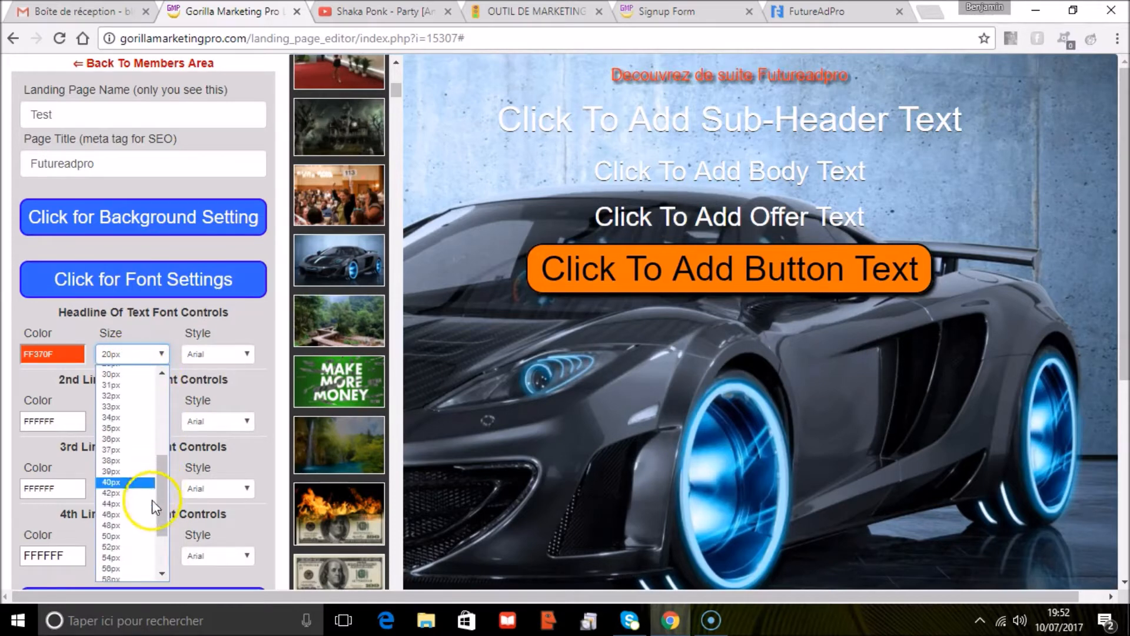
left_click(140, 516)
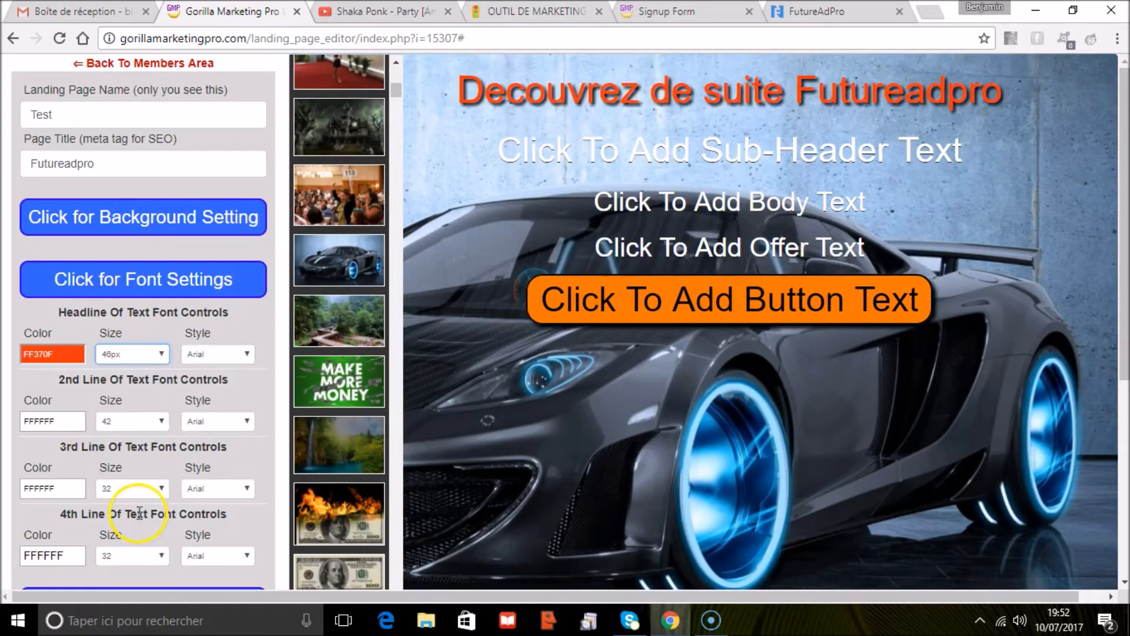
left_click(212, 357)
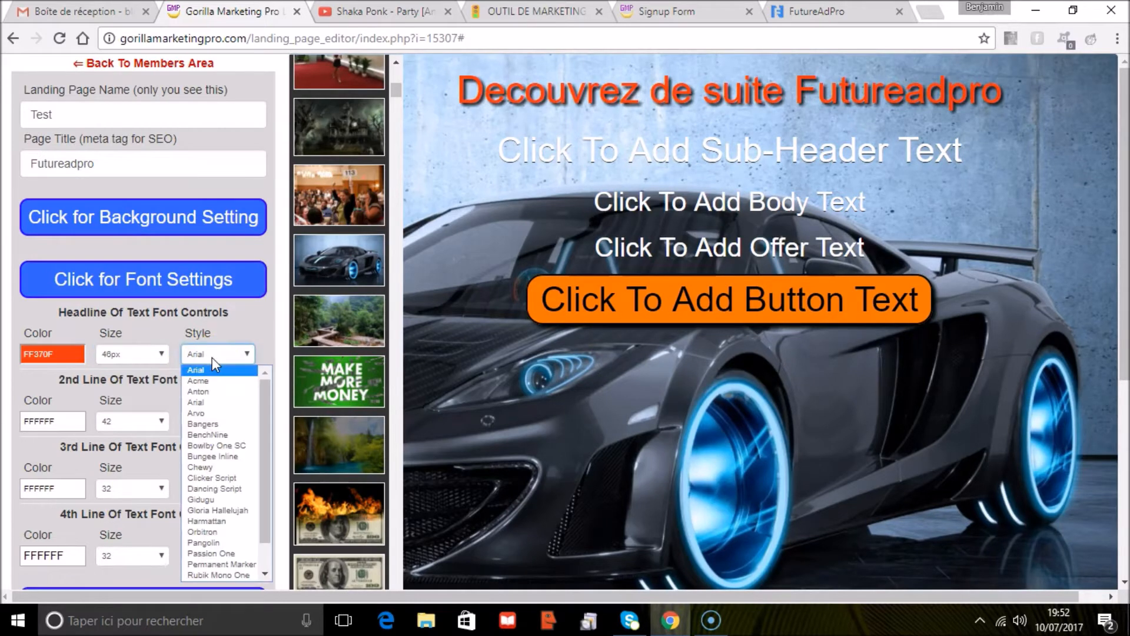
left_click(214, 432)
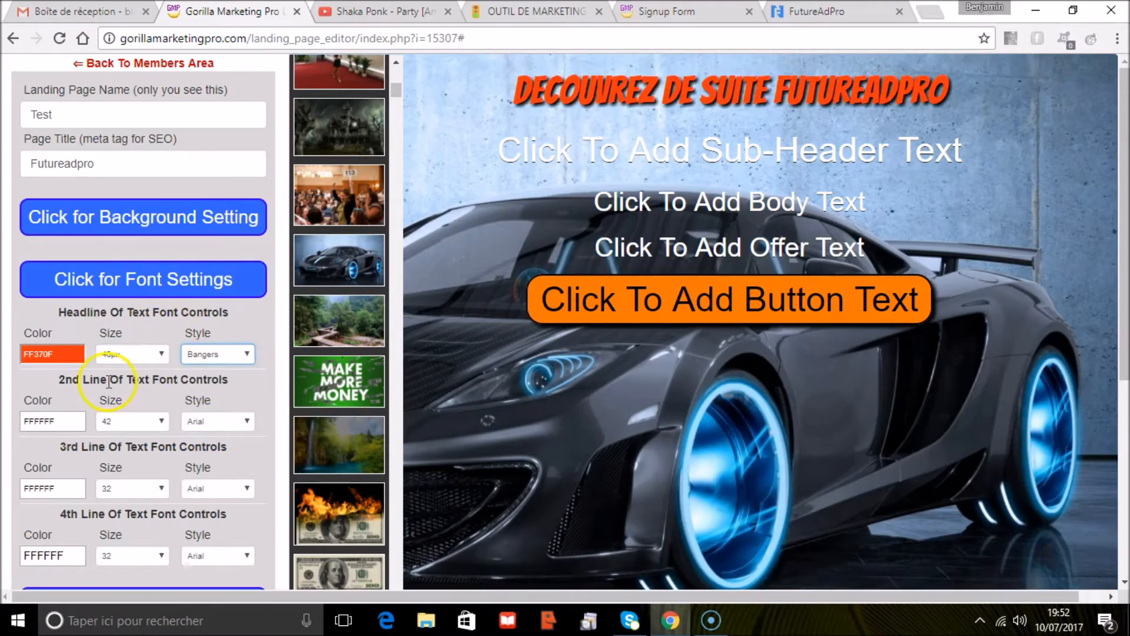
- Replace the sub-header placeholder with the text "concept innovant"
left_click(816, 152)
left_click_drag(858, 154, 596, 152)
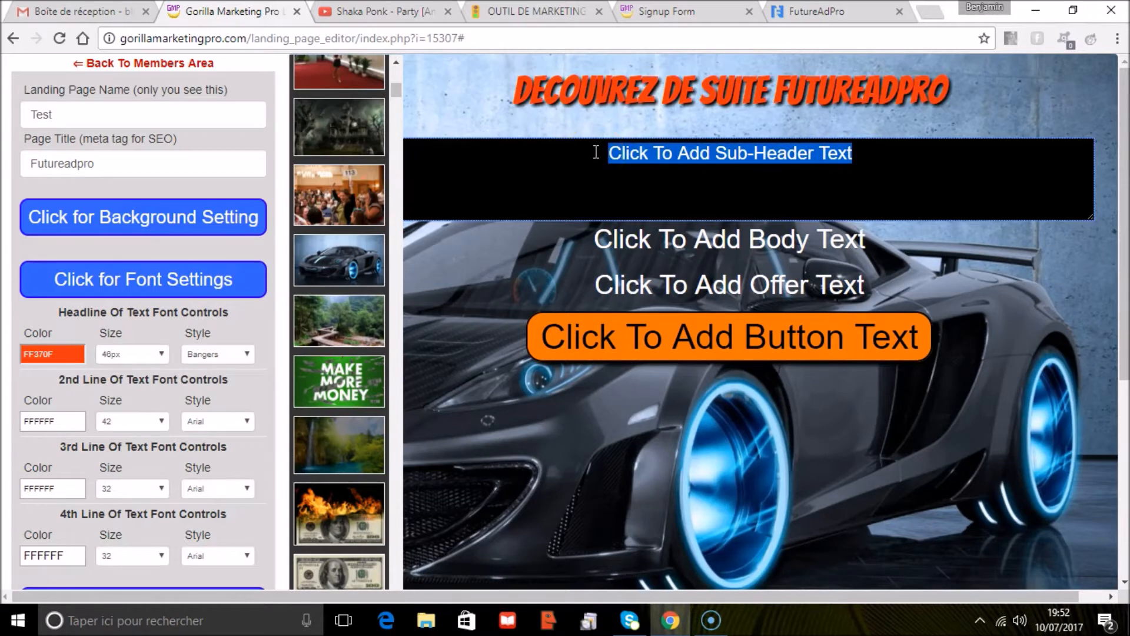
type("concept")
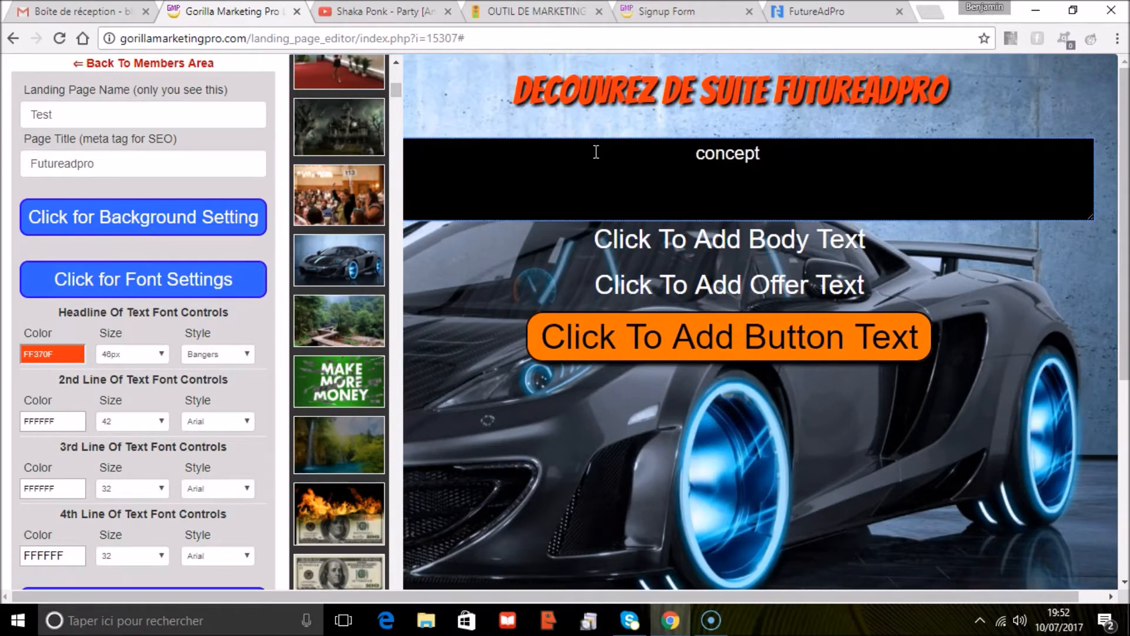
type("nnovant")
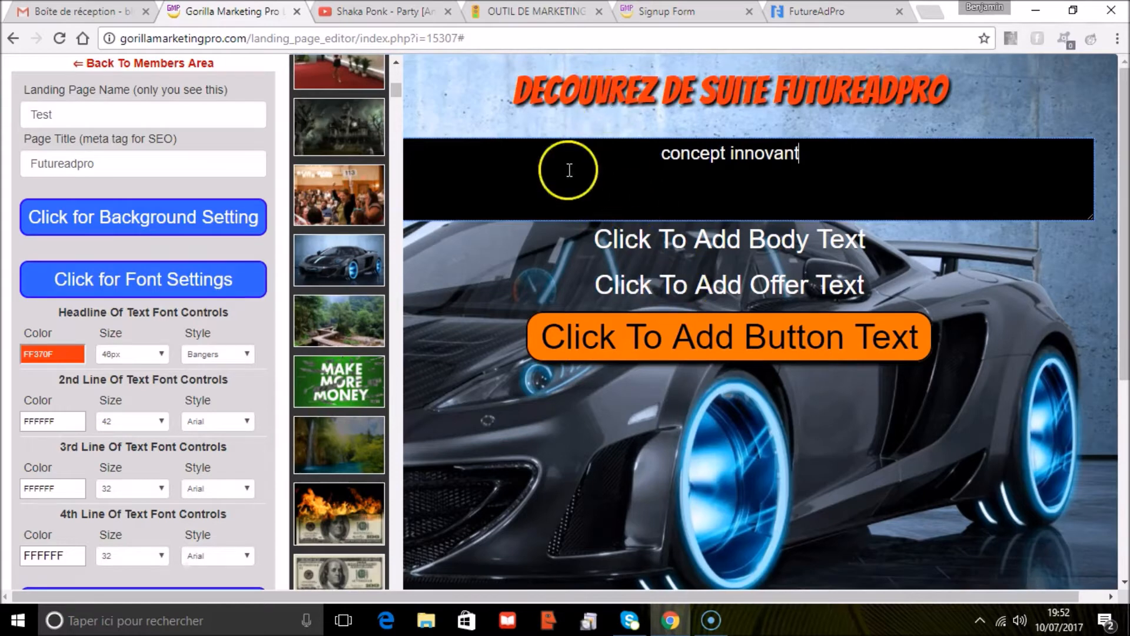
- Set the second text line's font style to Bangers and its color to blue 3355FF
left_click(241, 421)
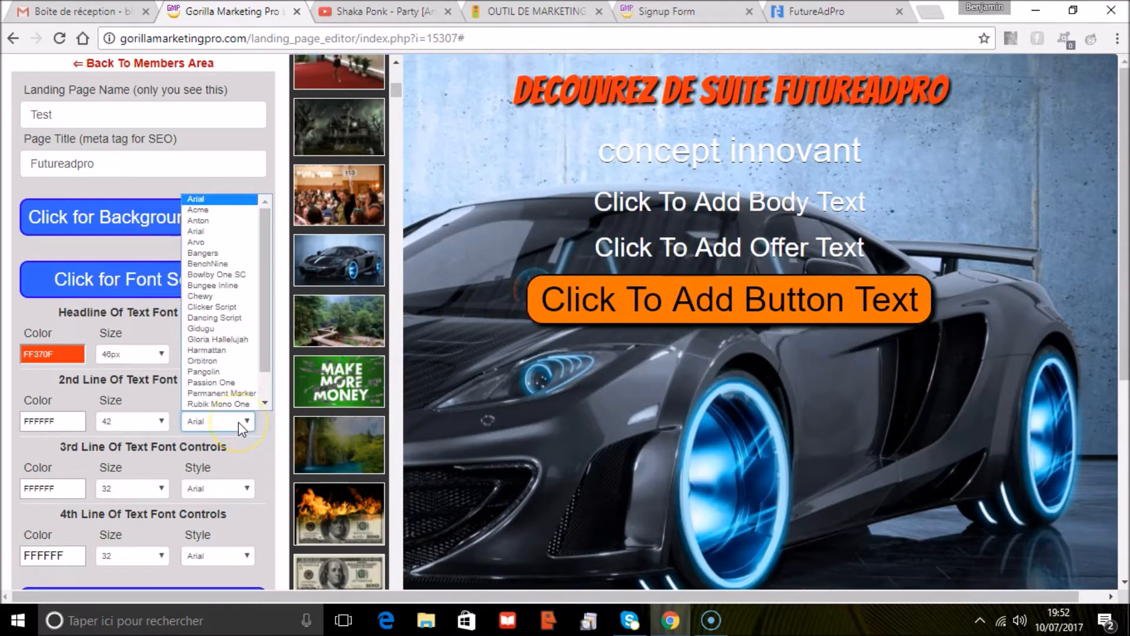
left_click(231, 256)
left_click(34, 421)
left_click(84, 471)
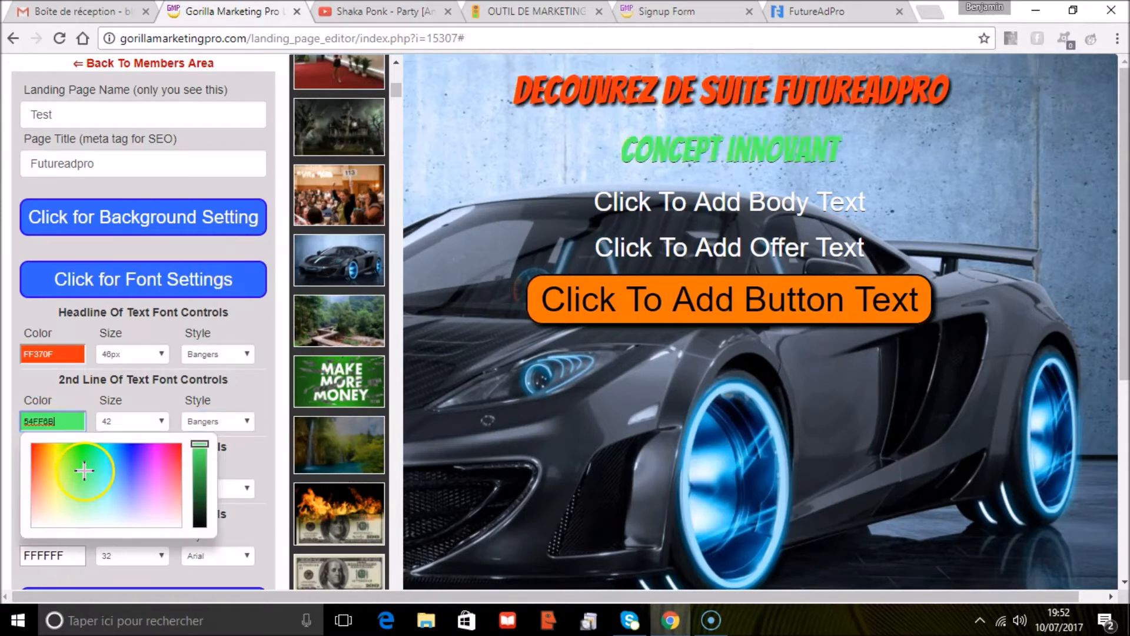
left_click(126, 459)
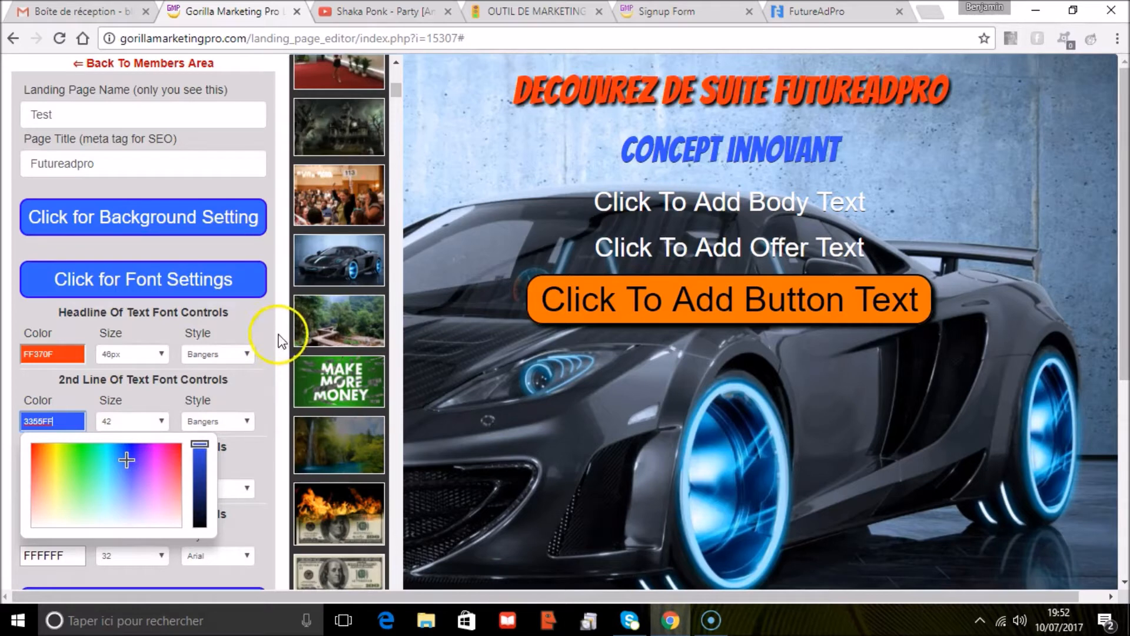
left_click(270, 390)
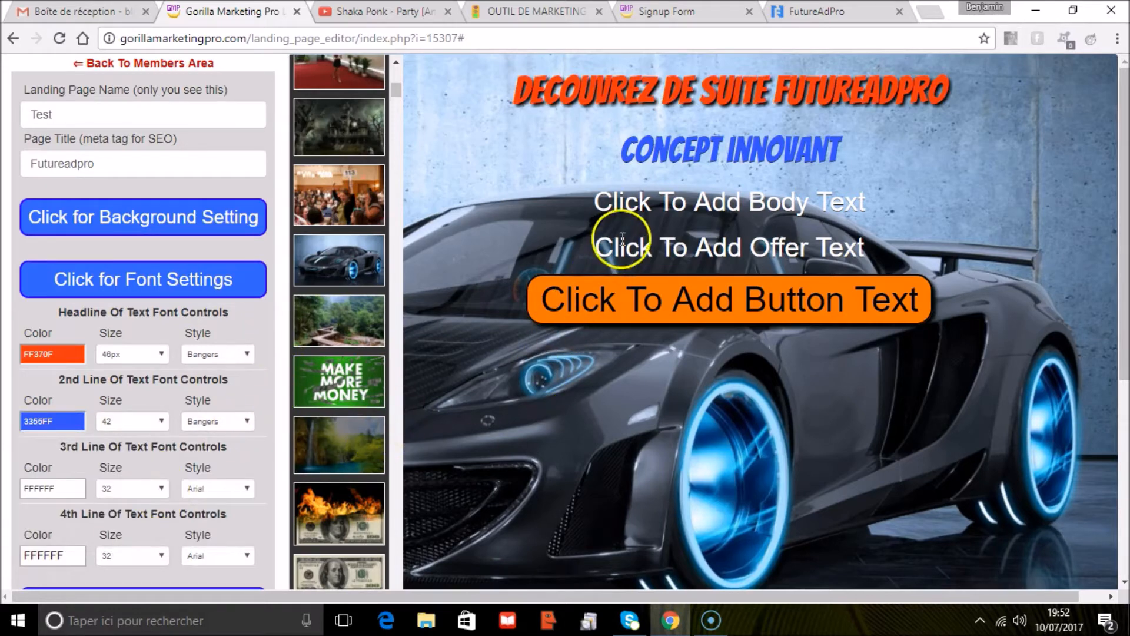
- Replace the body text placeholder with "inscrivez-gratuitement"
left_click(649, 204)
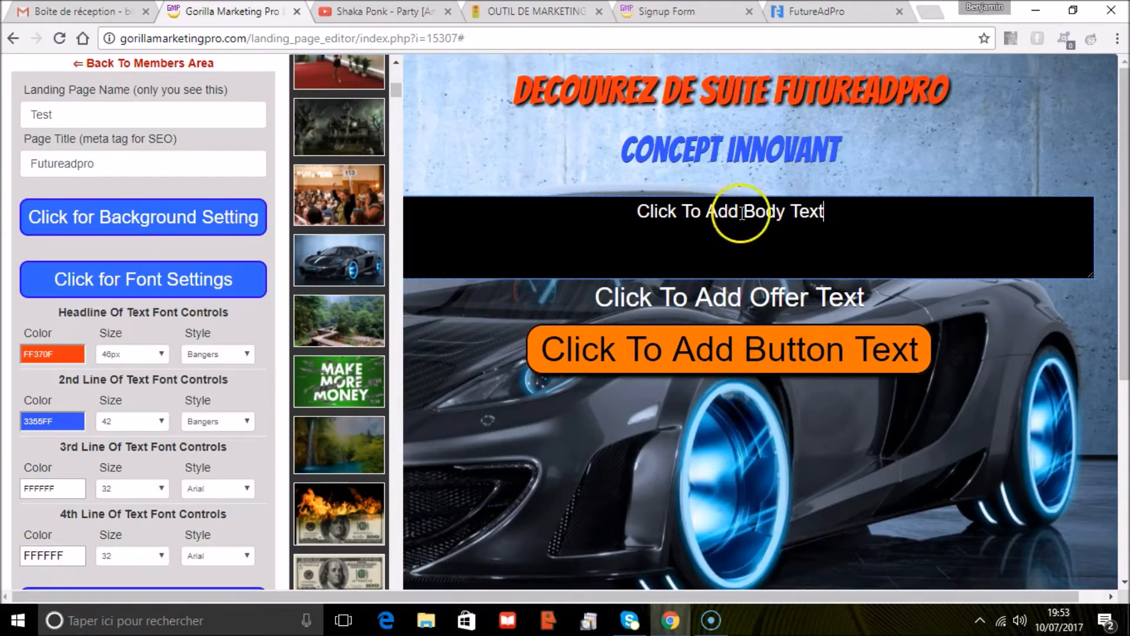
left_click_drag(804, 219, 618, 211)
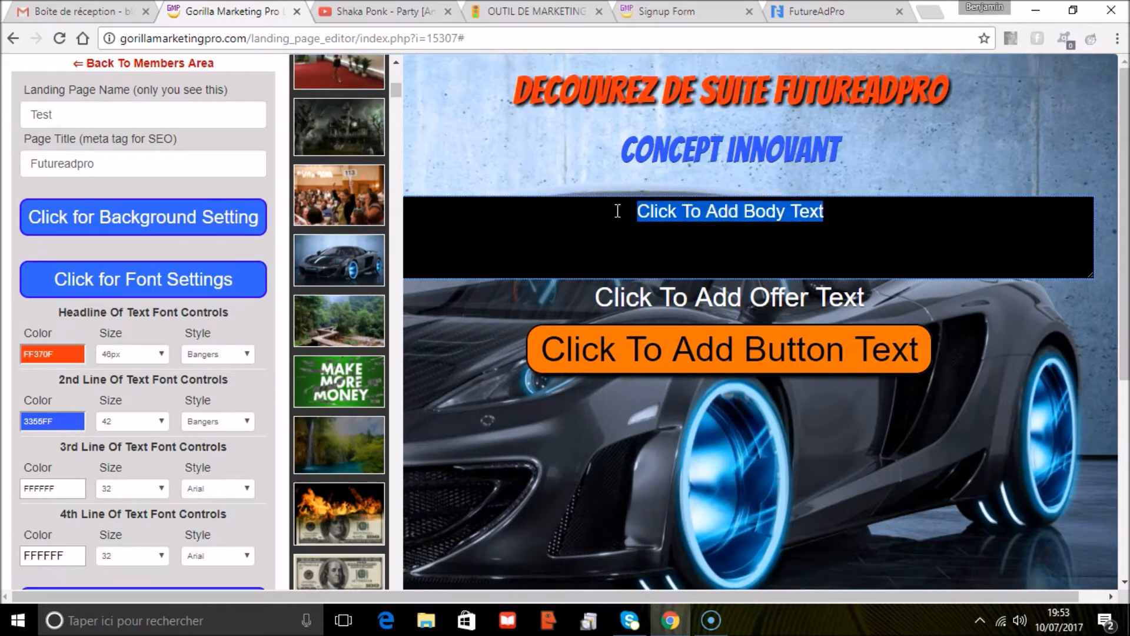
type("inscrivez")
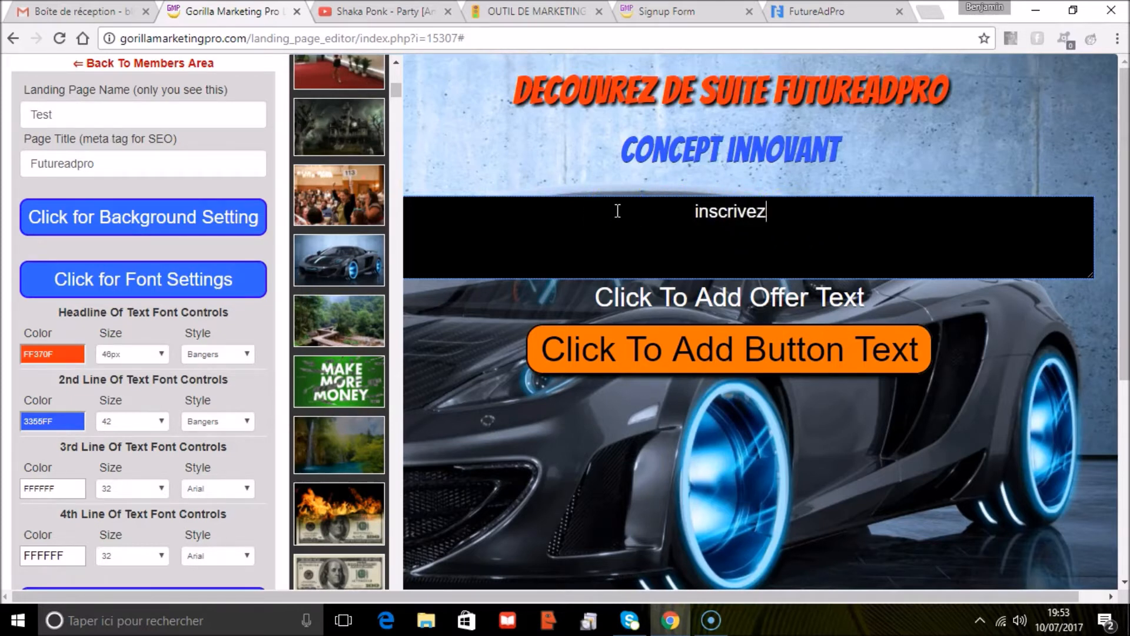
type("-gratuitement")
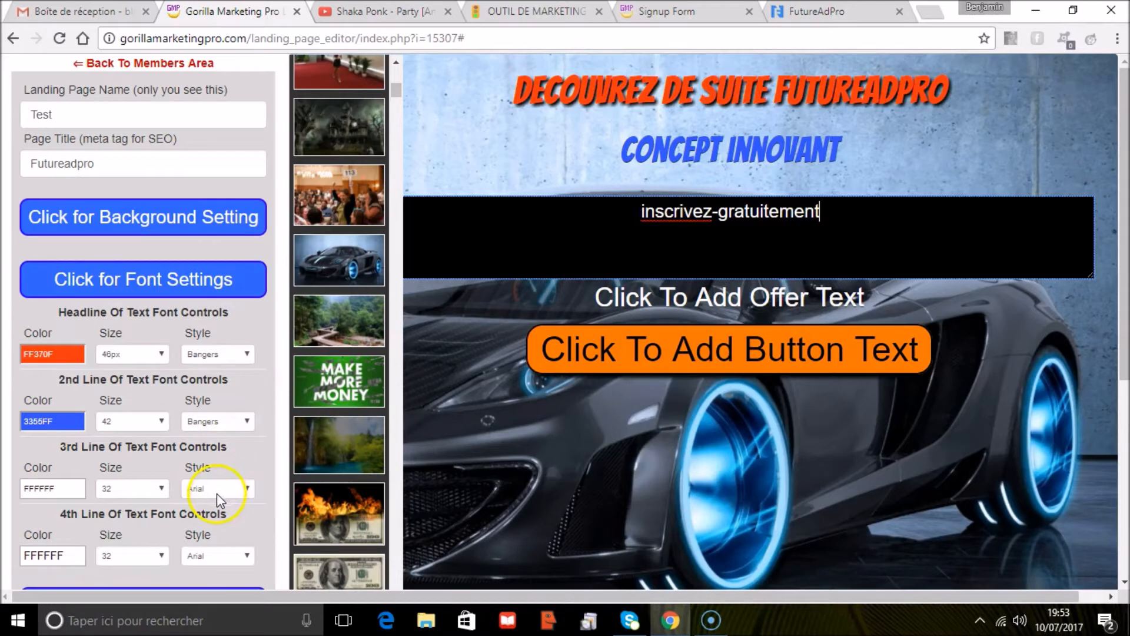
- Set the third text line's font style to Bangers and its color to yellow F7FF1C
left_click(248, 490)
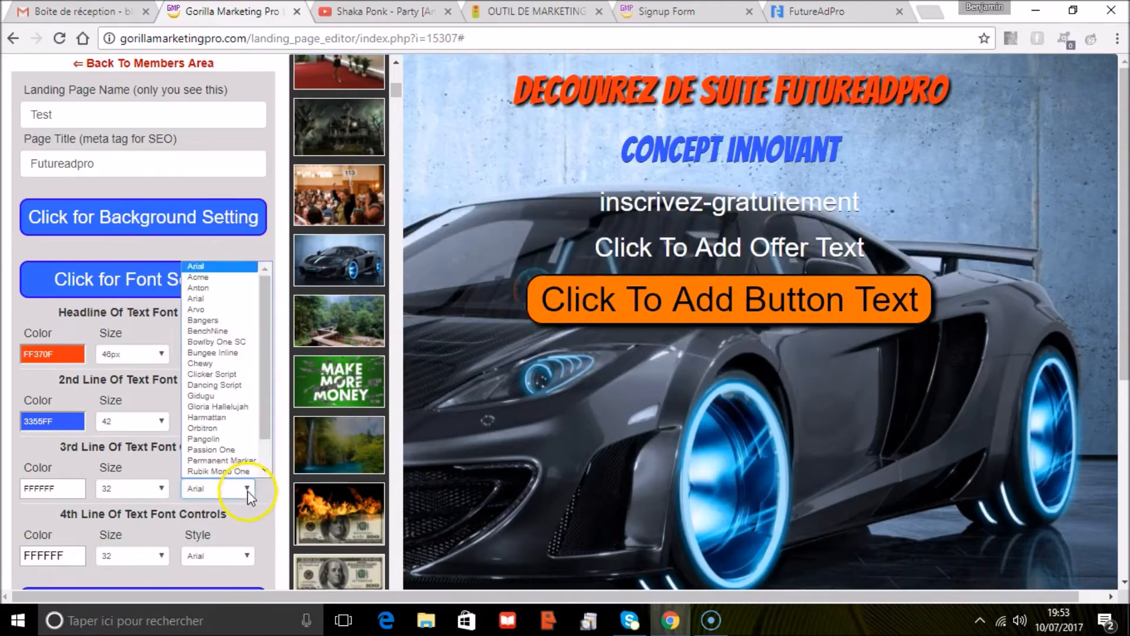
left_click(235, 321)
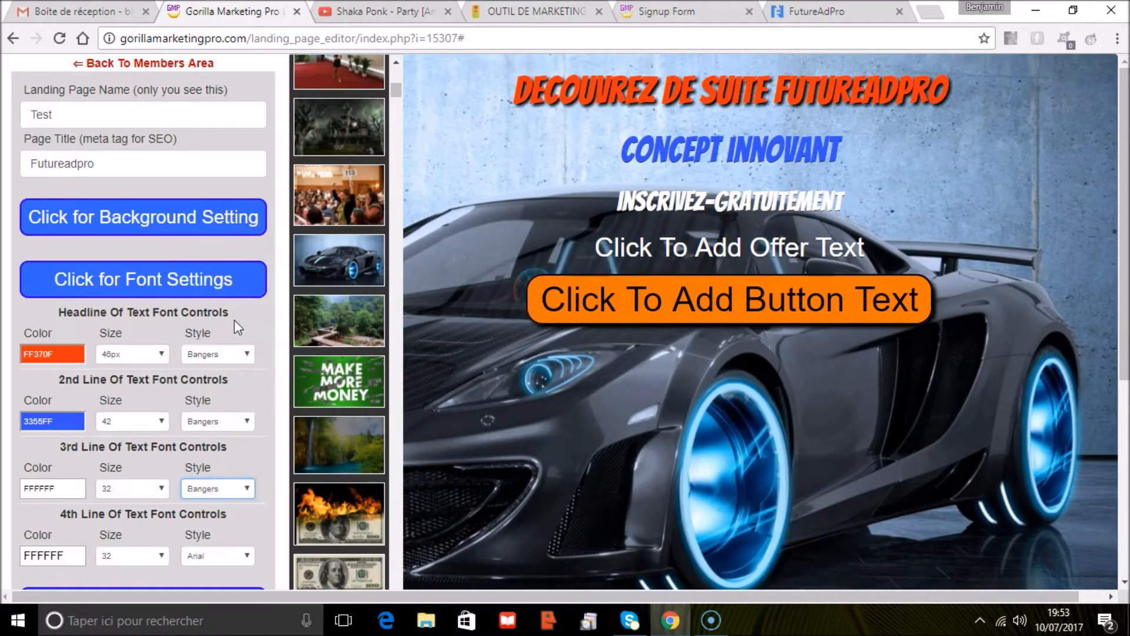
left_click(70, 489)
left_click(94, 392)
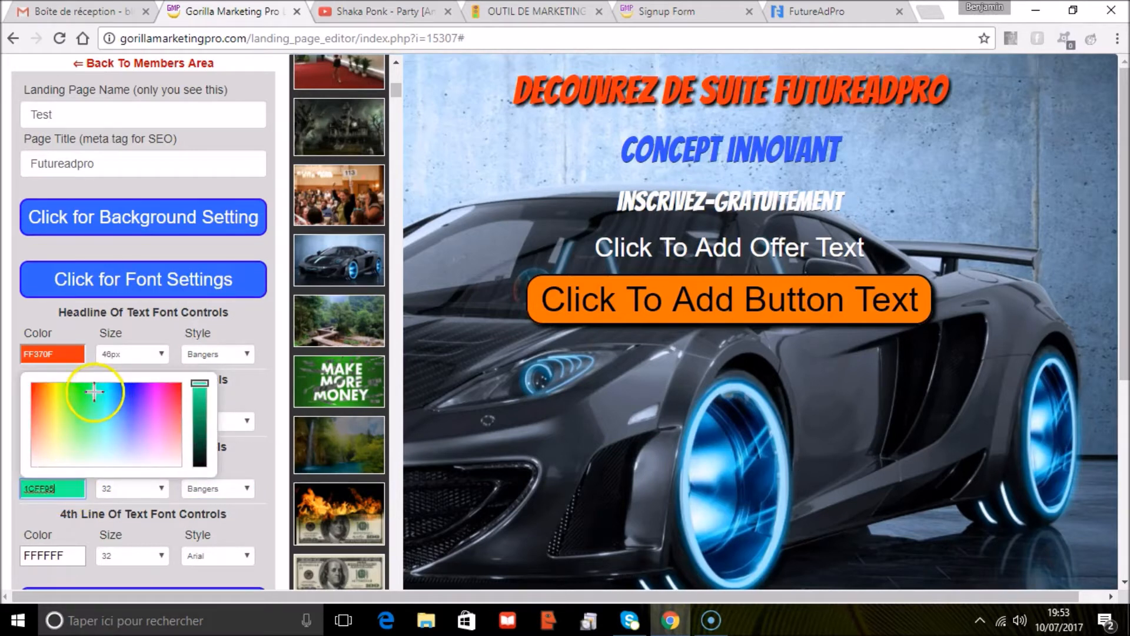
left_click(57, 391)
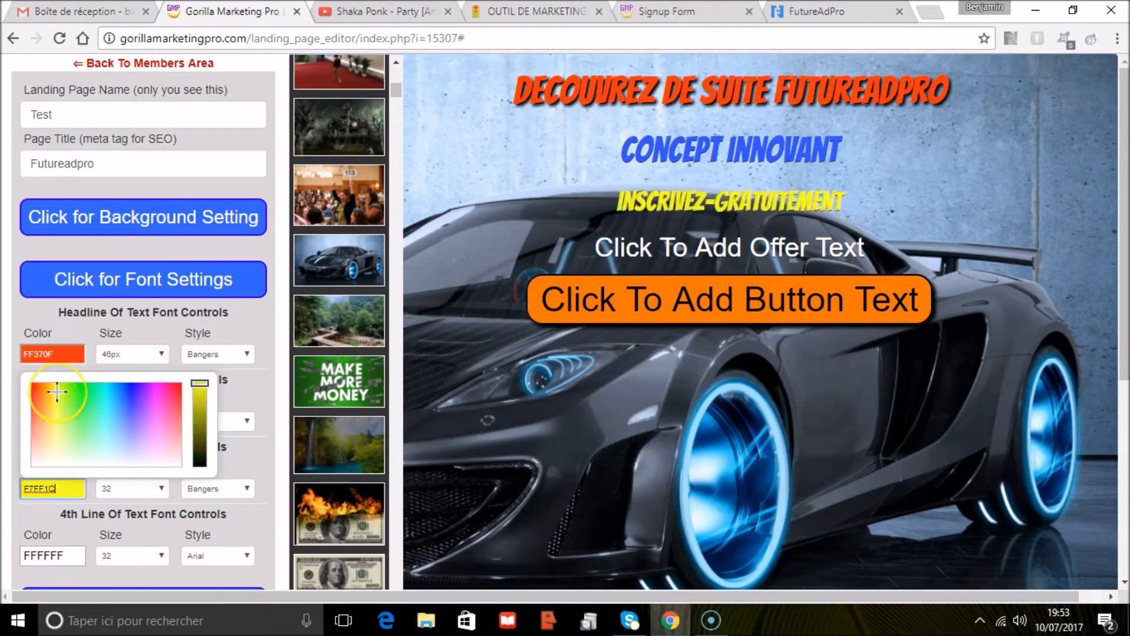
left_click(764, 286)
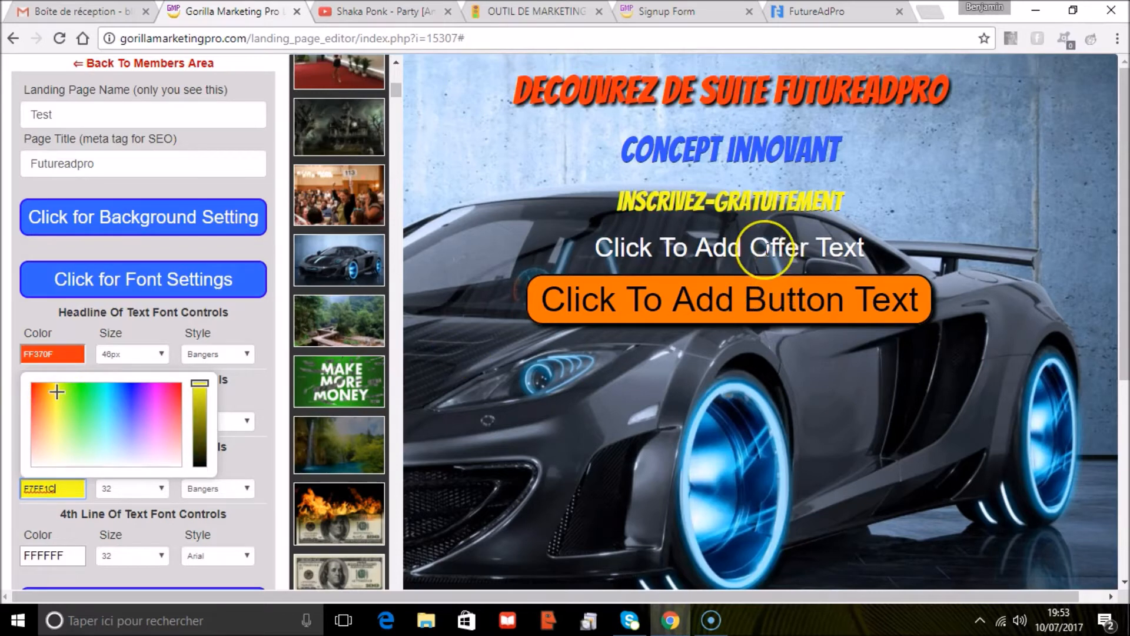
- Replace the offer text placeholder with "ci dessous"
left_click(764, 248)
left_click_drag(870, 277, 572, 260)
type("ci de")
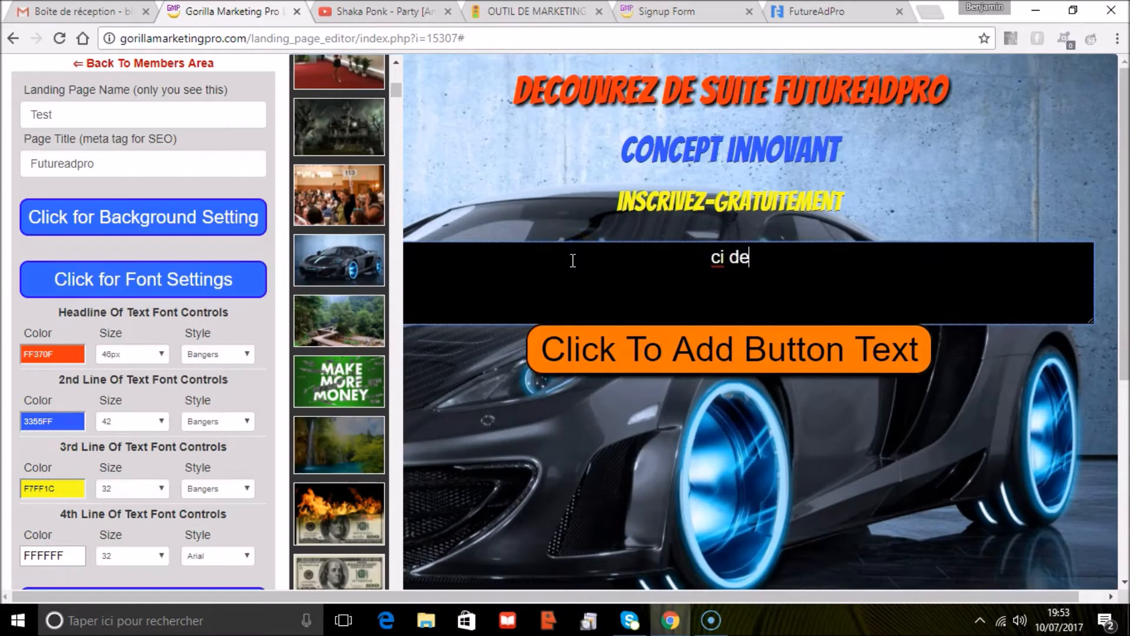
type("ssous")
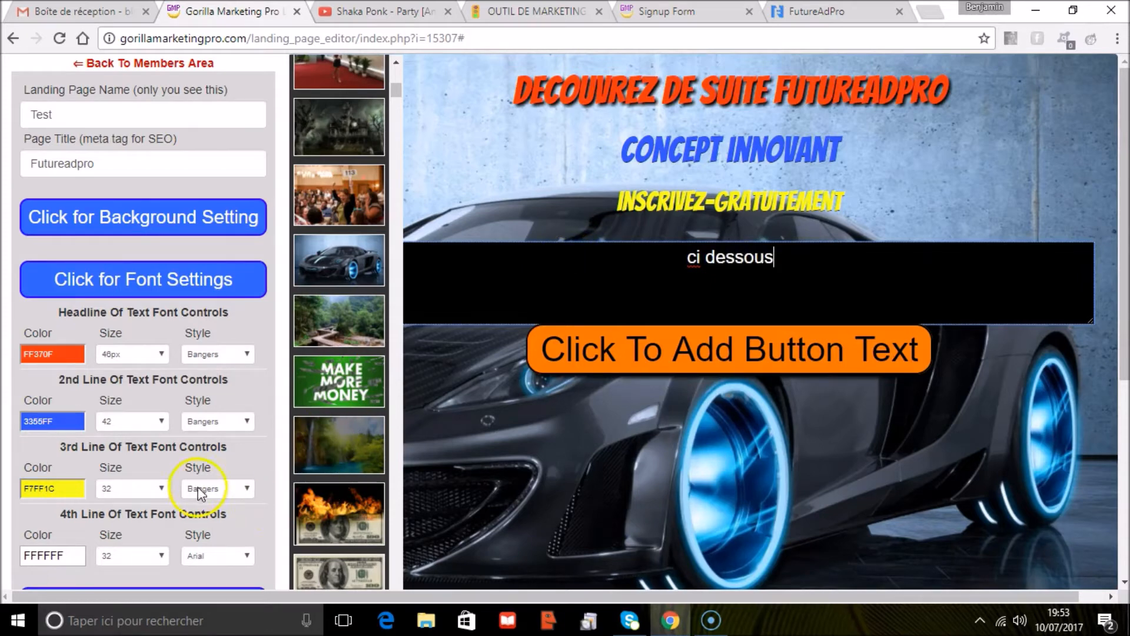
- Set the fourth text line's font style to Bangers and its color to orange-red FF4E21
left_click(247, 559)
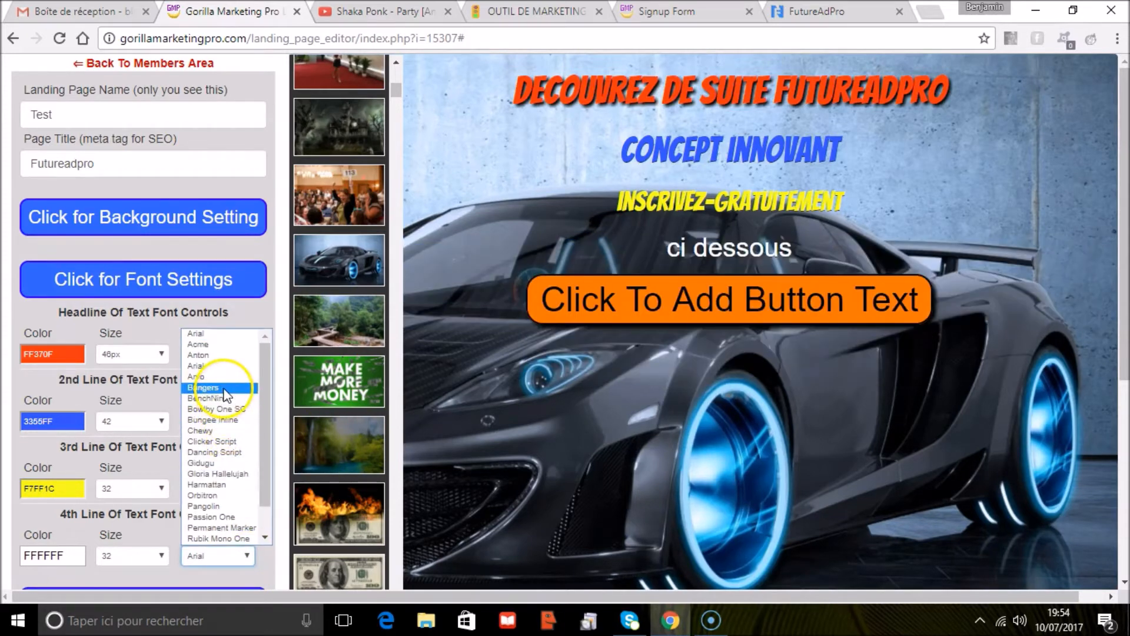
left_click(226, 394)
left_click(70, 549)
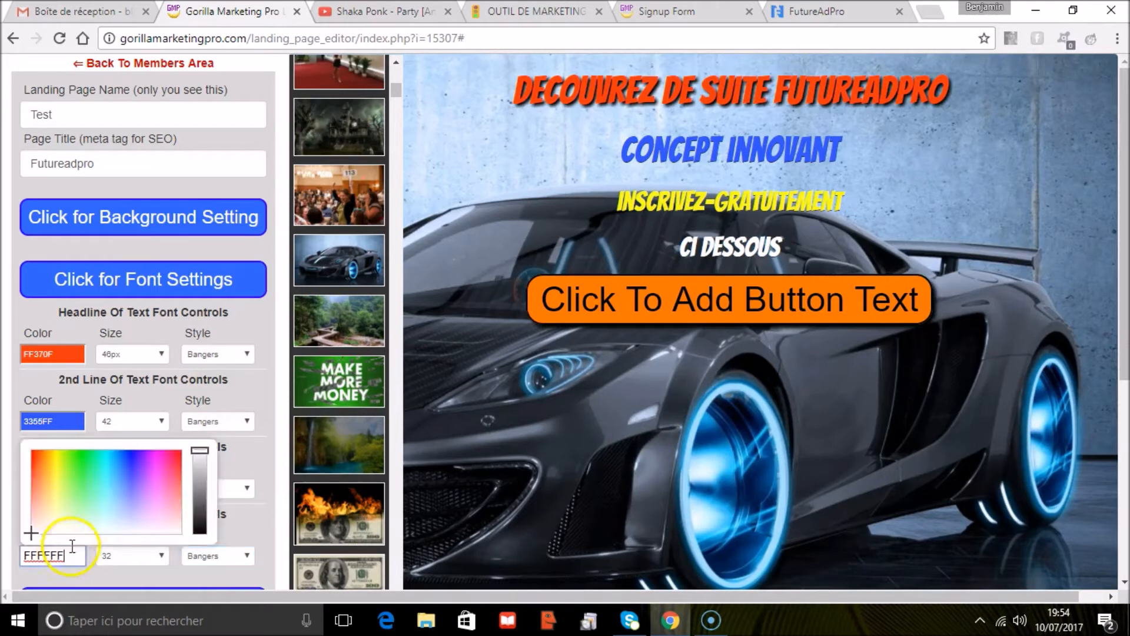
left_click(39, 460)
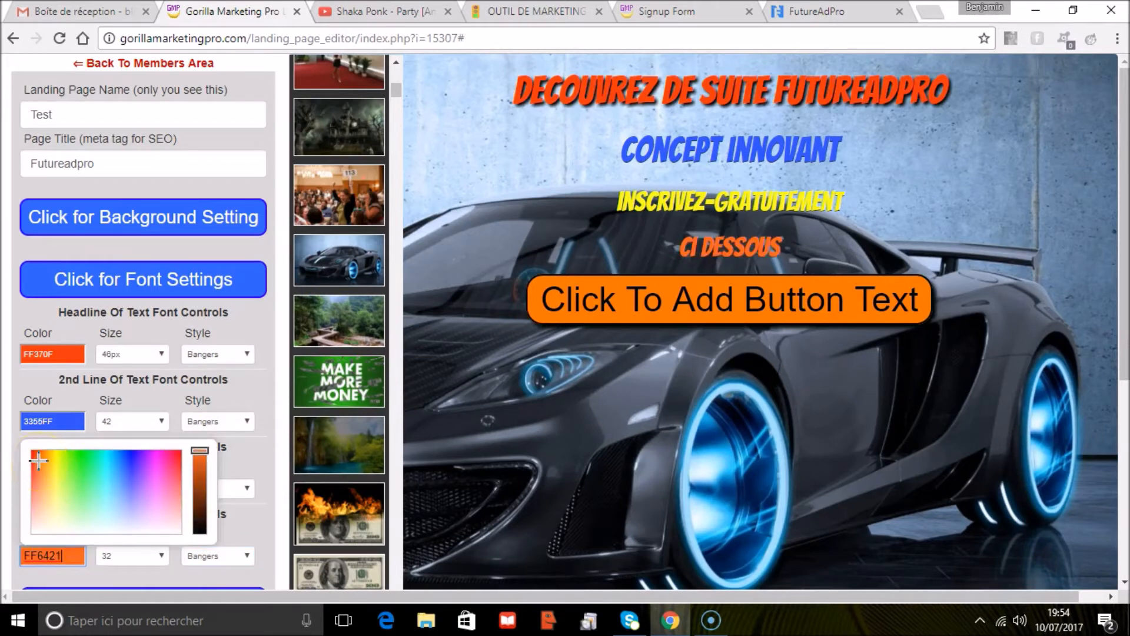
left_click(36, 460)
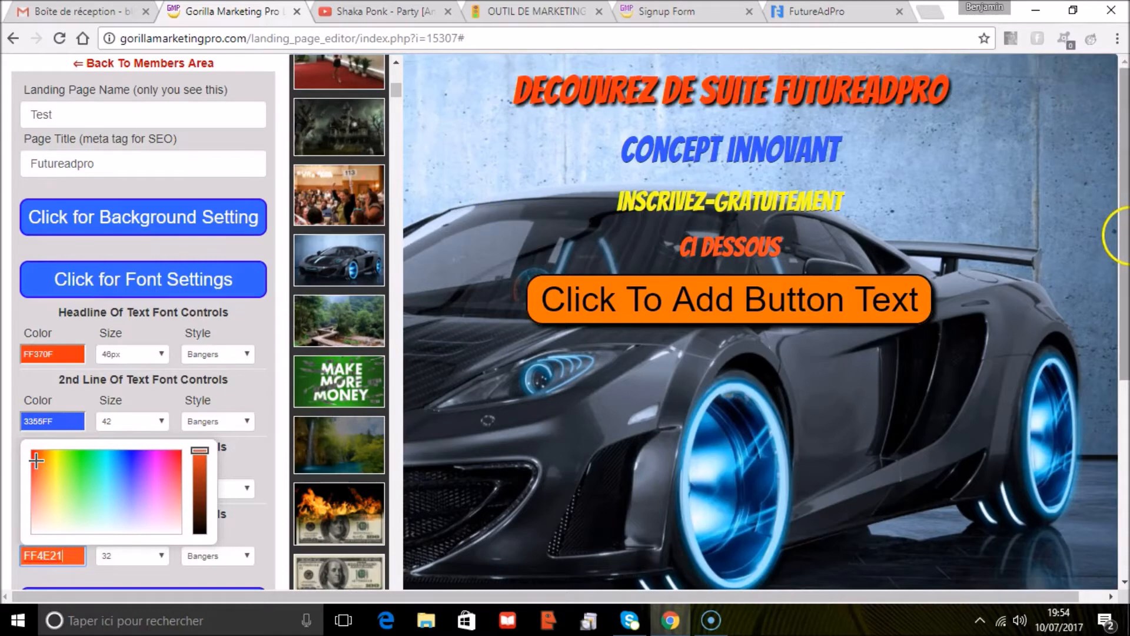
- Replace the button text placeholder with "Inscrivez-vous gratuitement ICI !"
left_click_drag(1123, 230, 1123, 272)
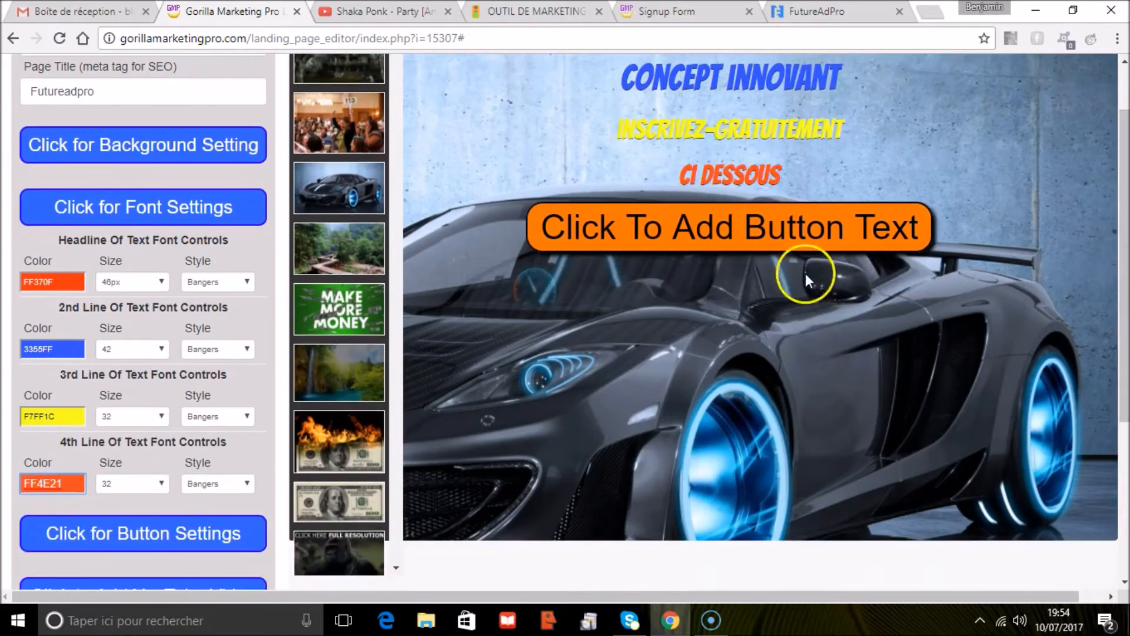
left_click(708, 227)
left_click_drag(840, 229, 603, 222)
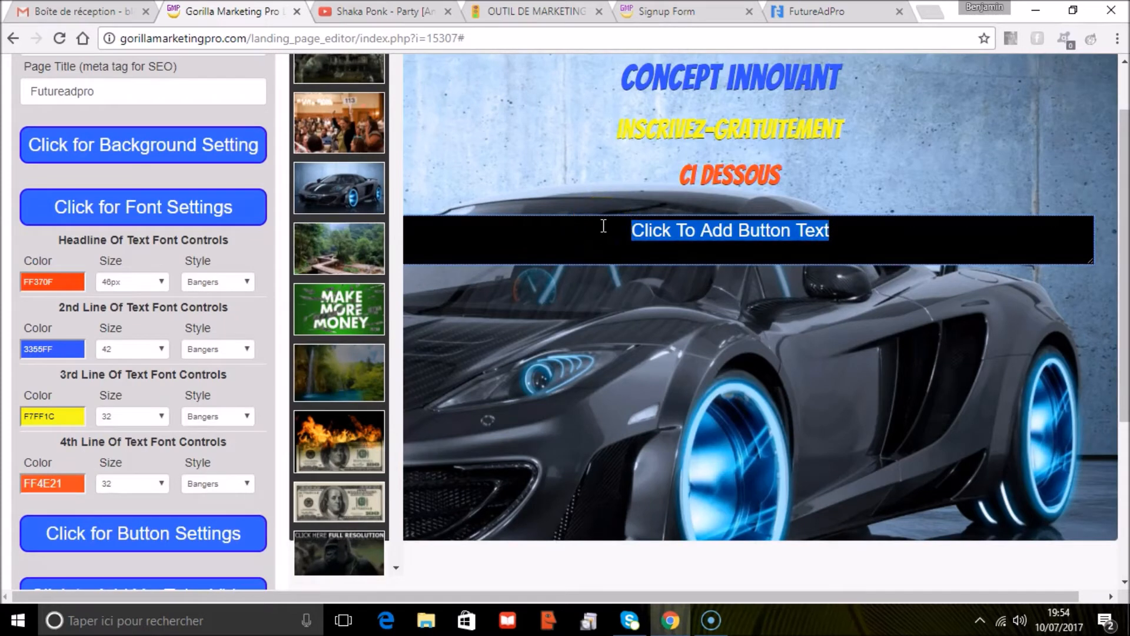
key("Caps_Lock")
type("I")
key("Caps_Lock")
type("ncrivez-")
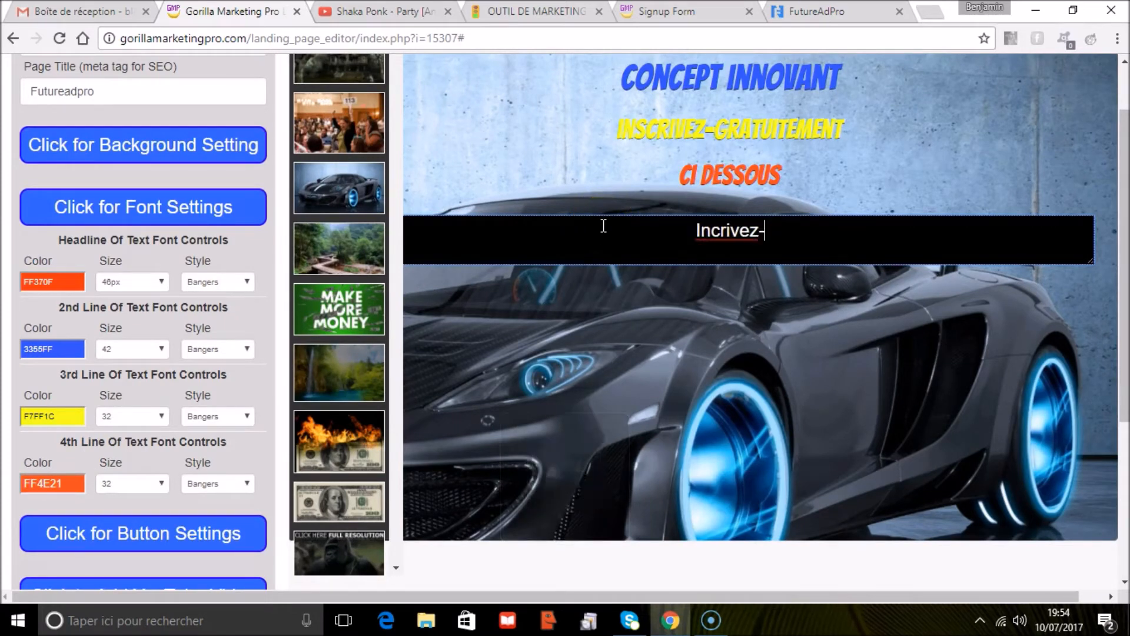
key("BackSpace")
key("BackSpace")
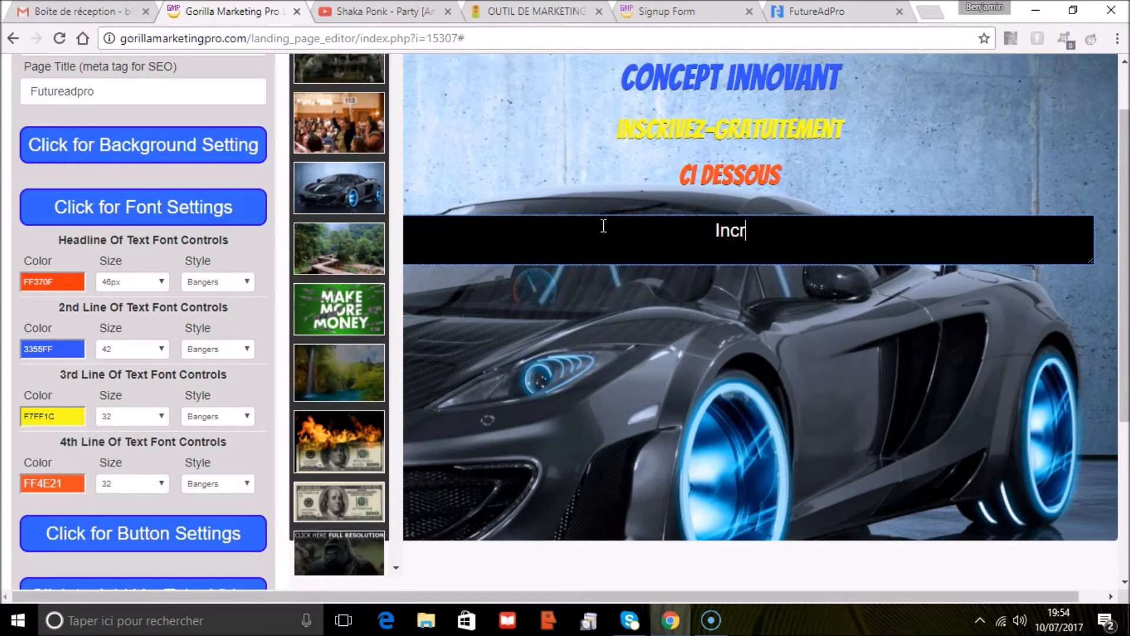
type("vez-vous g")
type("rauit")
key("BackSpace")
key("BackSpace")
key("BackSpace")
type("tui")
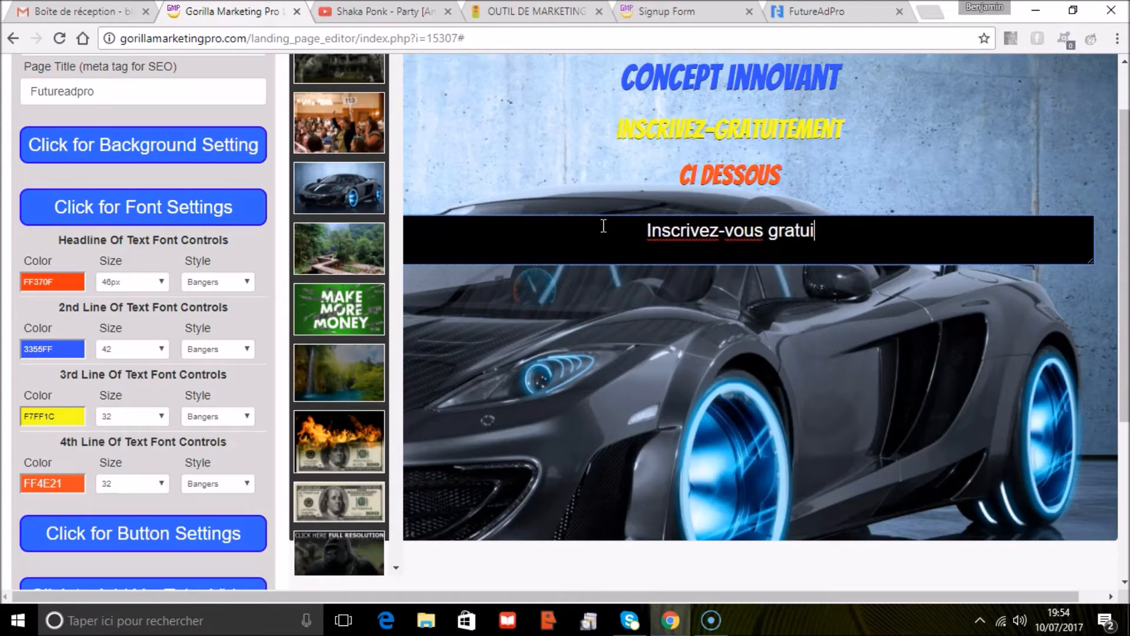
type("tement")
key("Caps_Lock")
type("ICI")
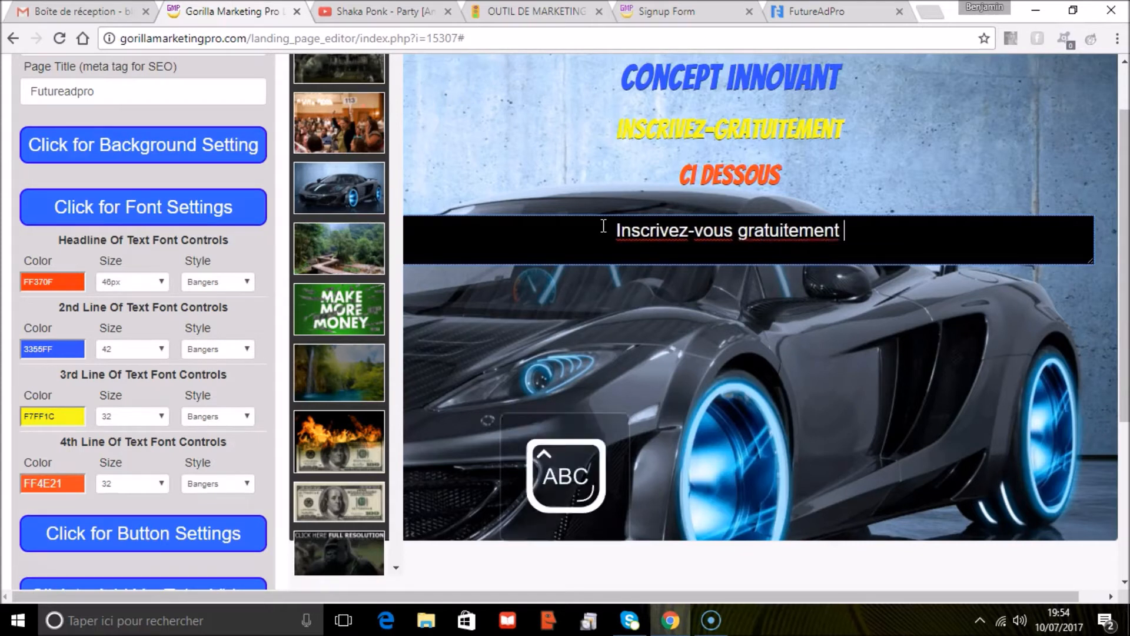
key("Caps_Lock")
type("!")
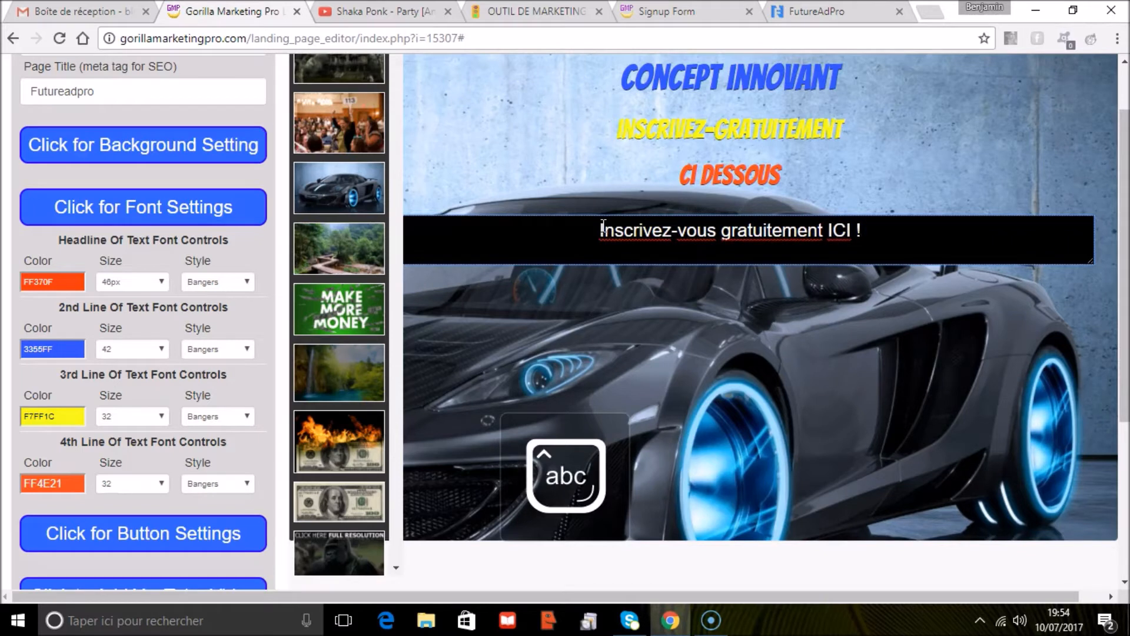
left_click(528, 306)
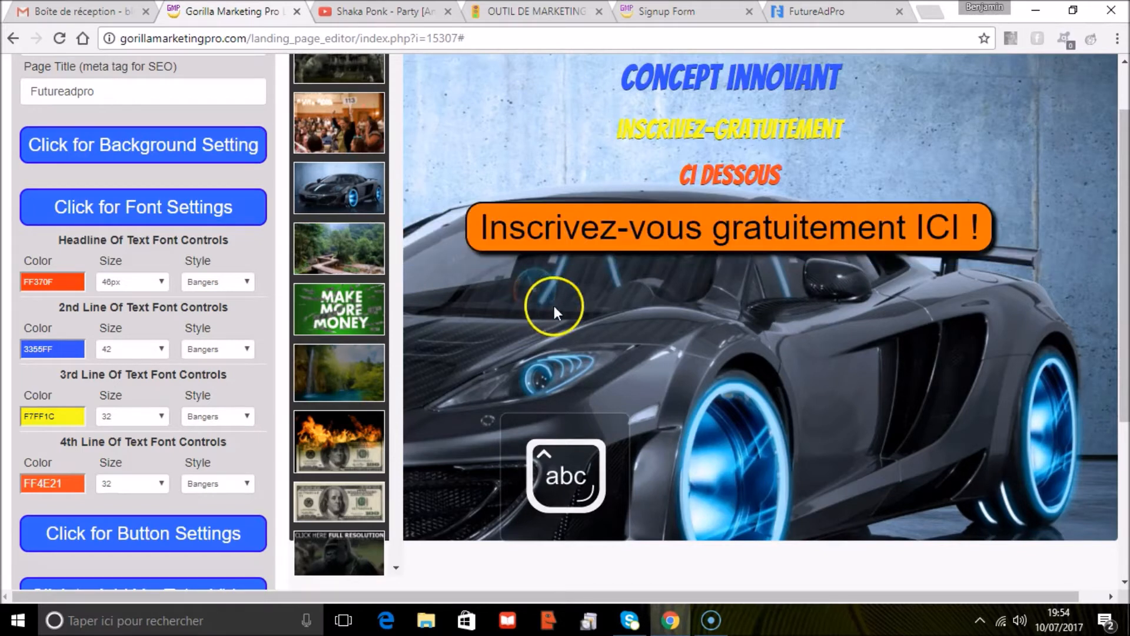
left_click(613, 233)
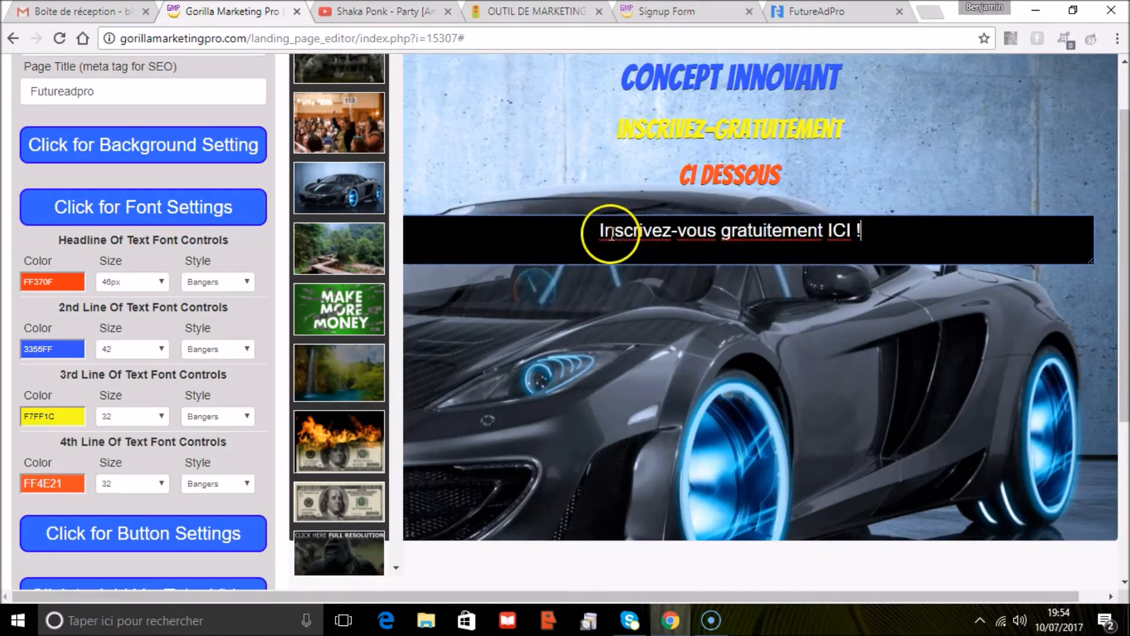
- Set the button's color to green 1CFF33 and its font color to red FF2F0F
left_click(128, 536)
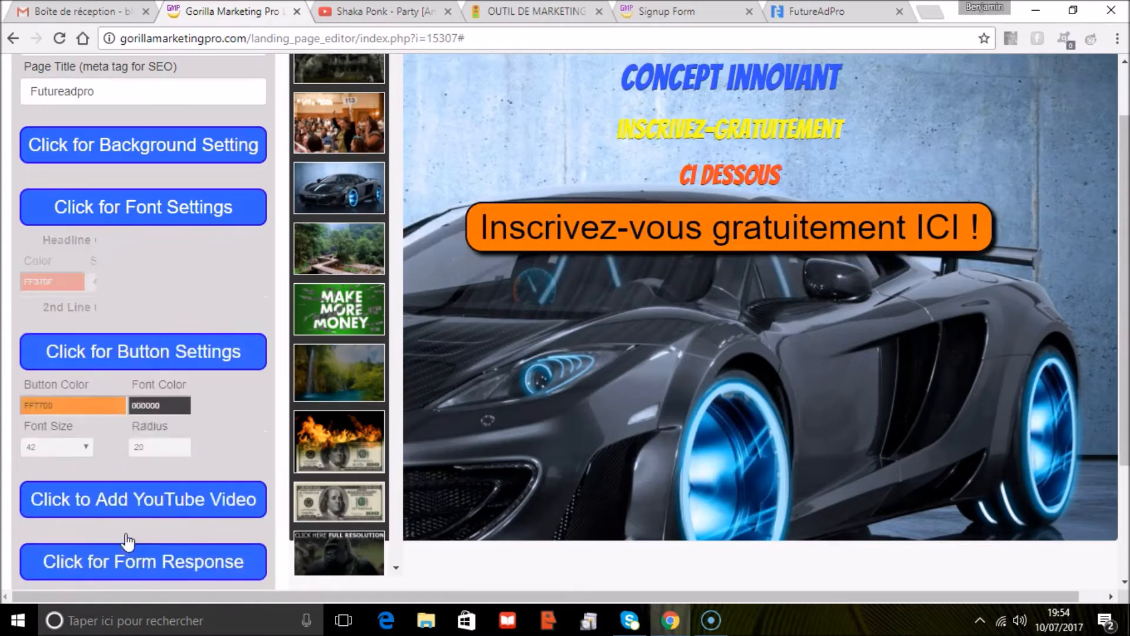
left_click(67, 323)
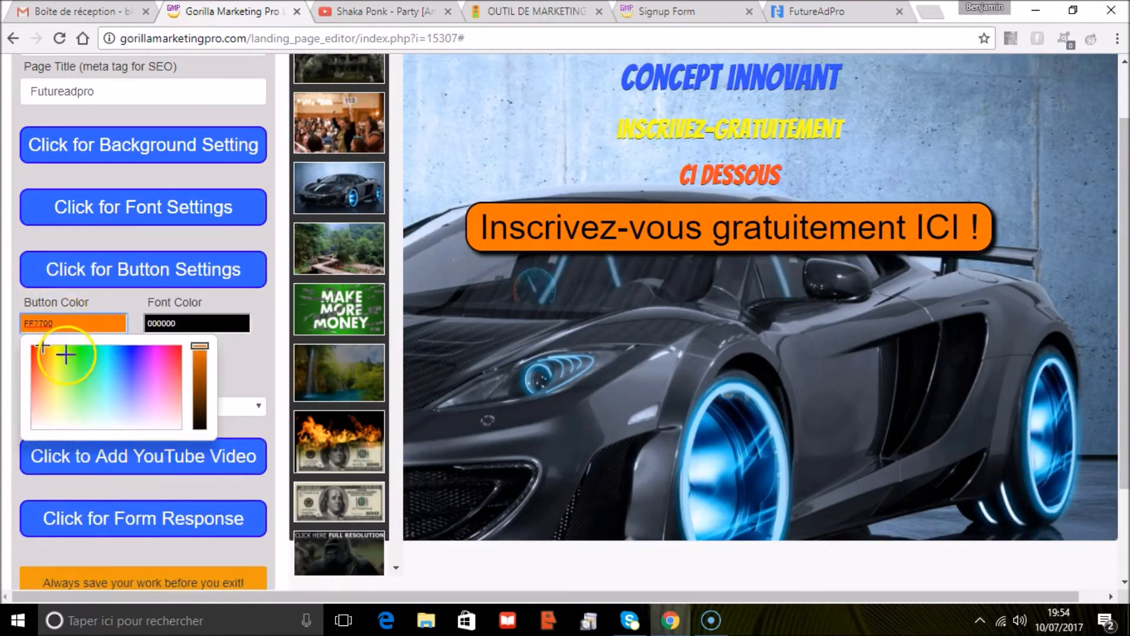
left_click(83, 353)
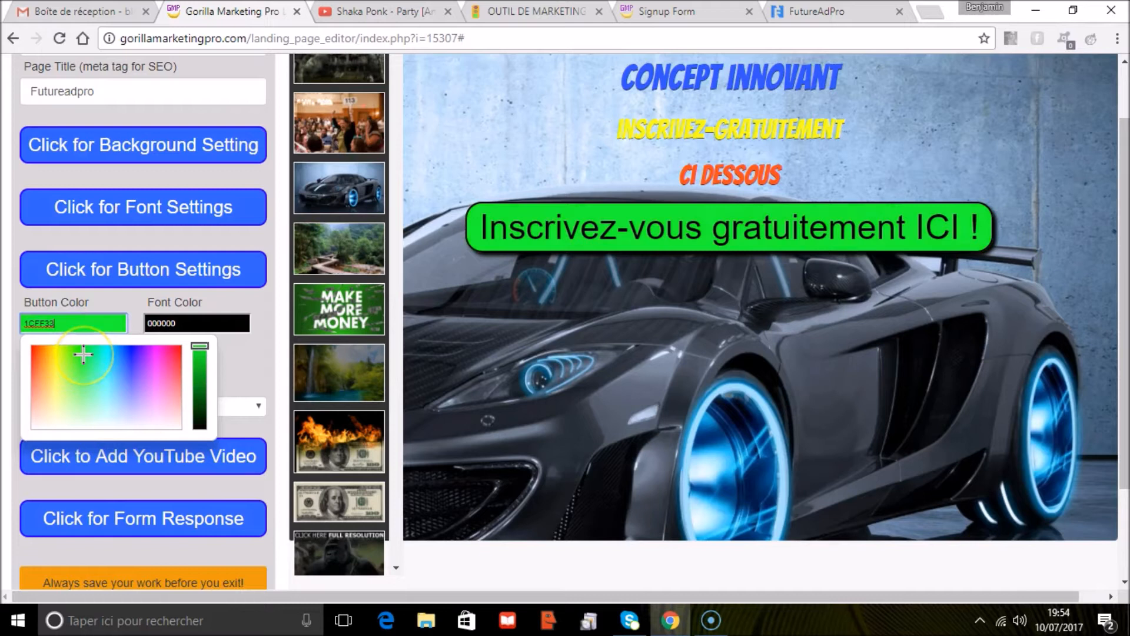
left_click(195, 324)
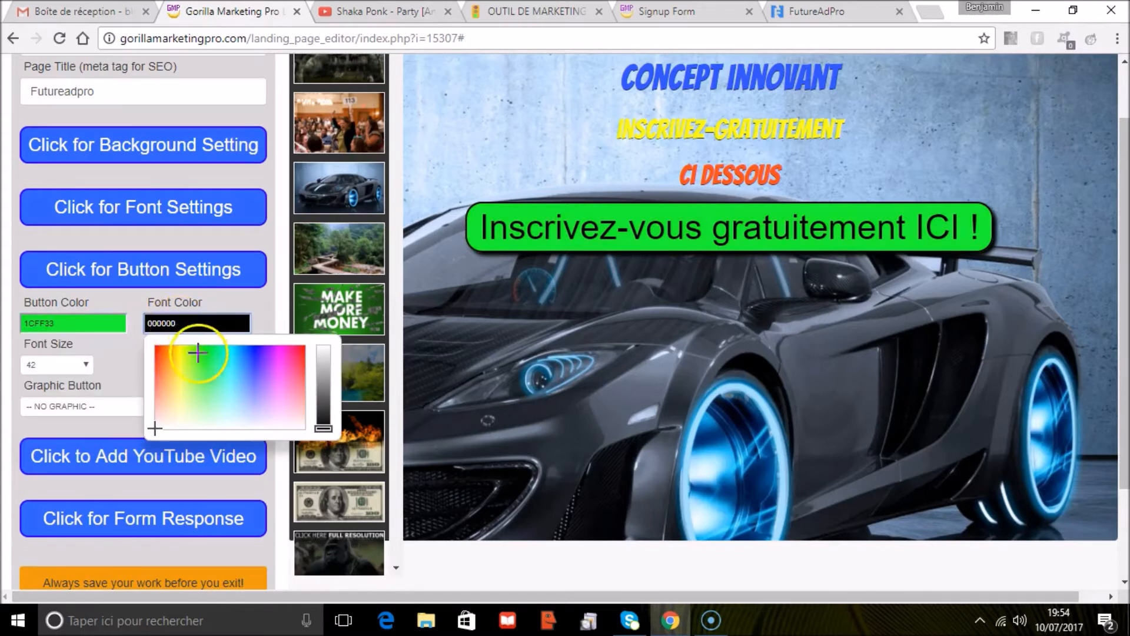
left_click(251, 354)
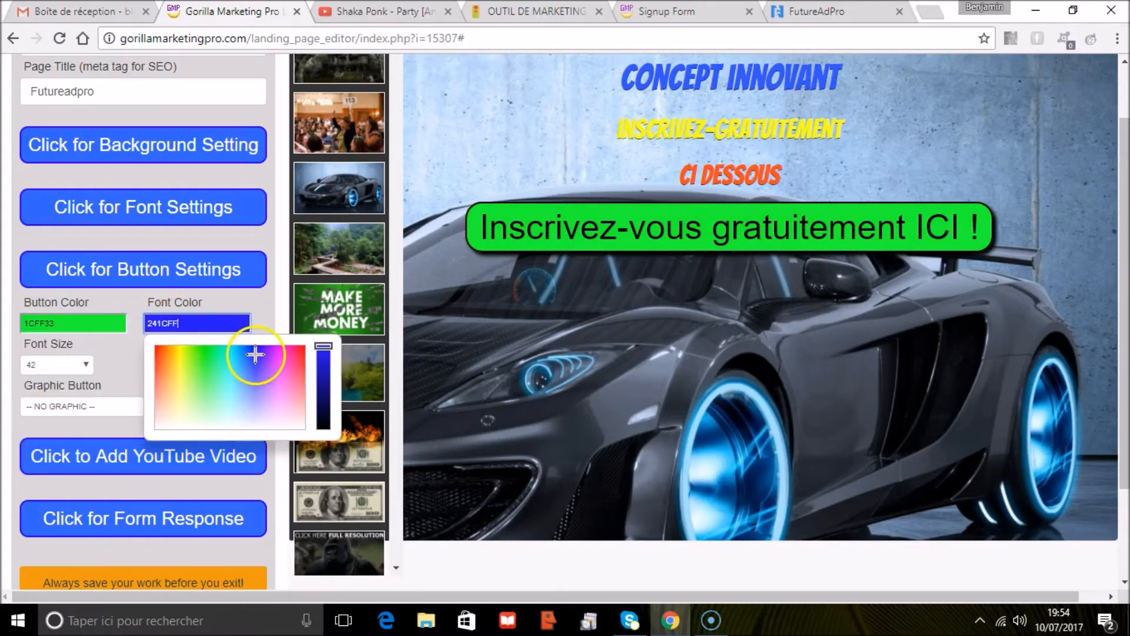
left_click(160, 351)
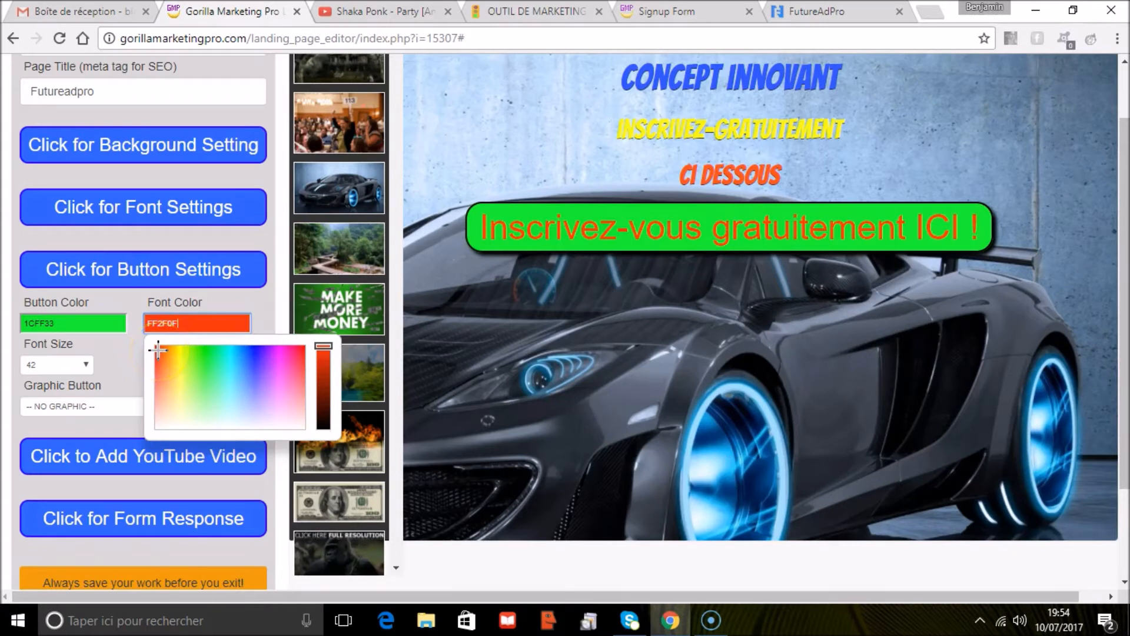
left_click(262, 310)
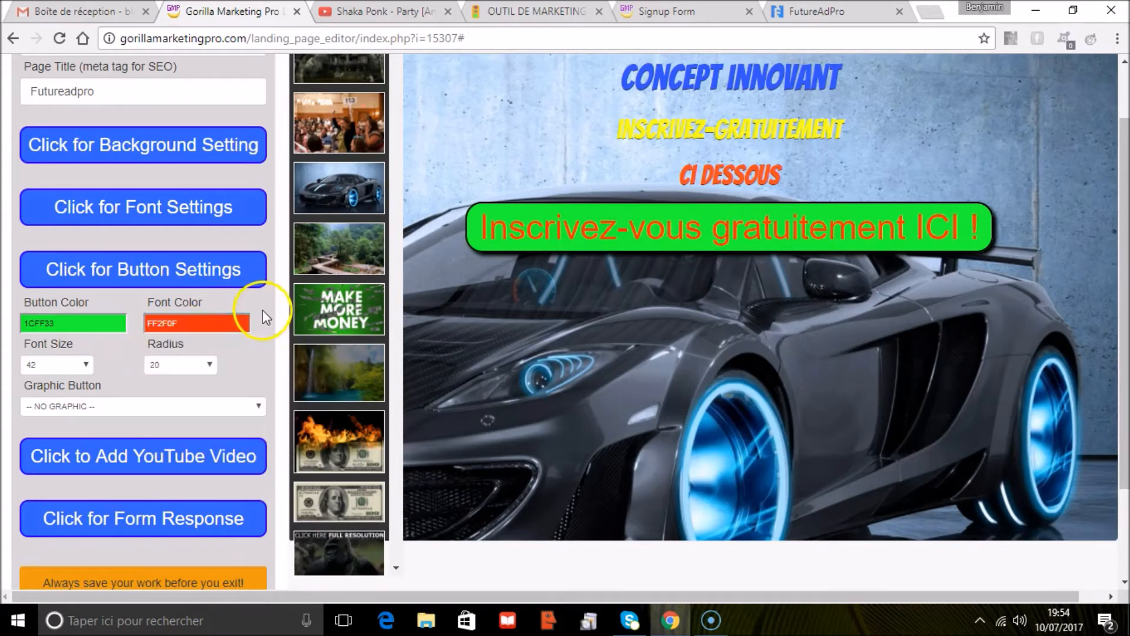
- Try the button text at font sizes 34px and 38px
left_click(85, 366)
left_click_drag(92, 415, 85, 462)
left_click(52, 508)
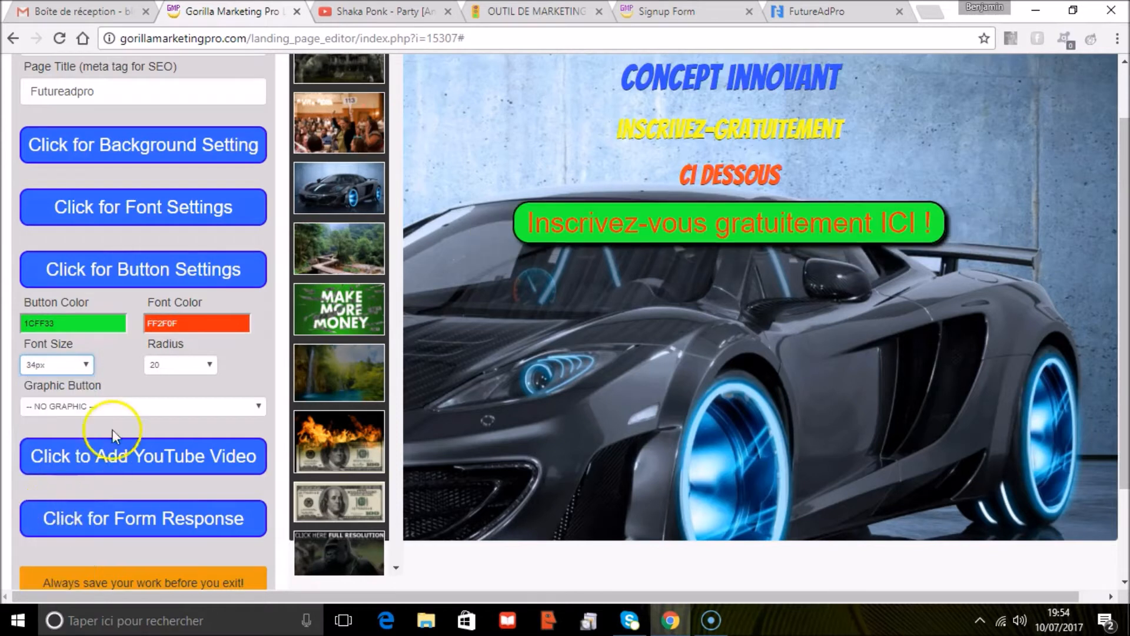
left_click(83, 368)
left_click_drag(82, 422, 79, 481)
left_click(67, 482)
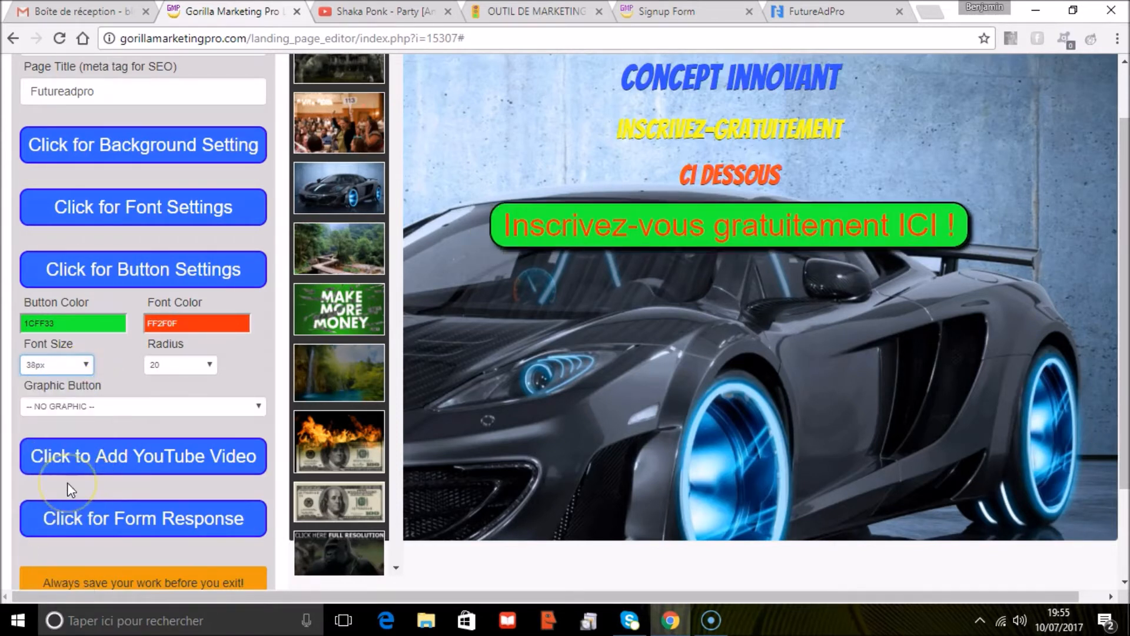
- Set the button's font size to 52px
left_click(75, 370)
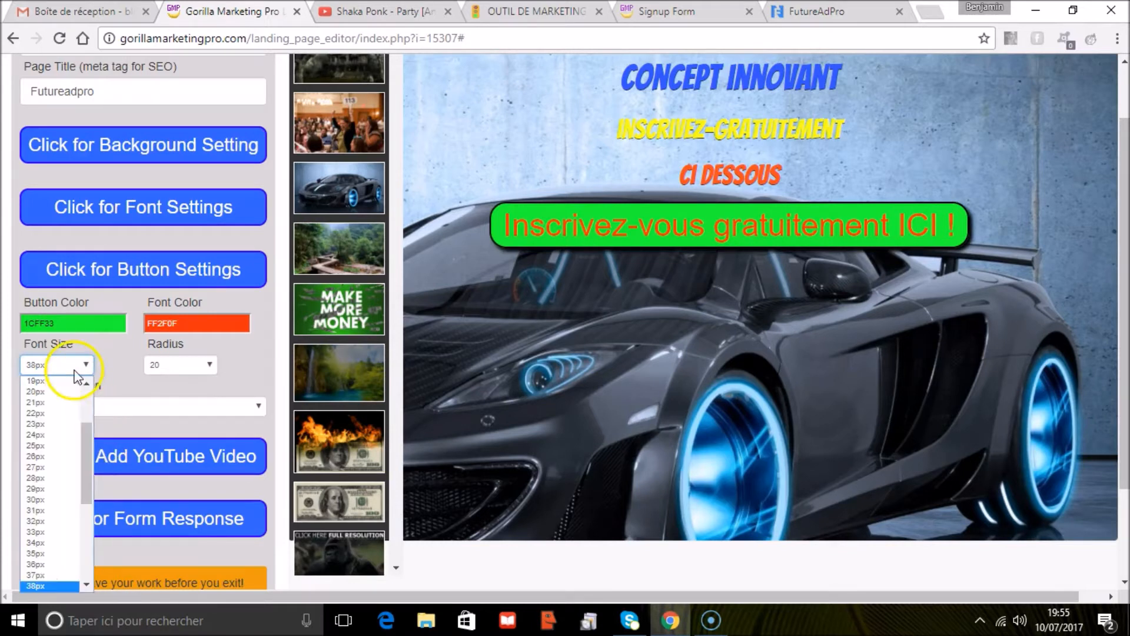
left_click_drag(84, 446, 80, 503)
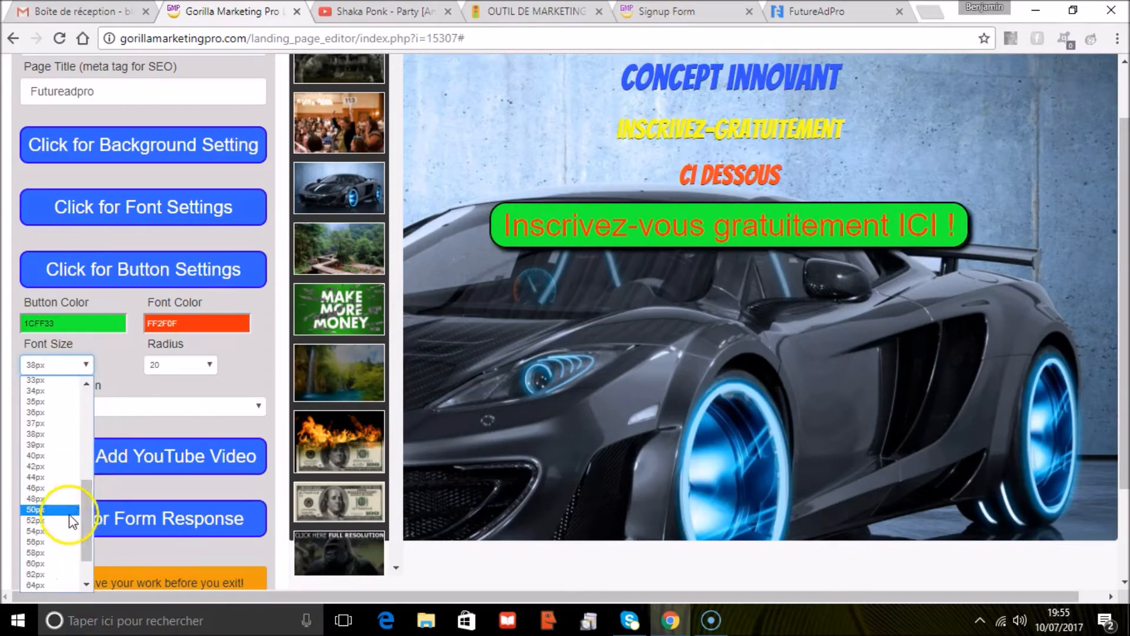
left_click(66, 524)
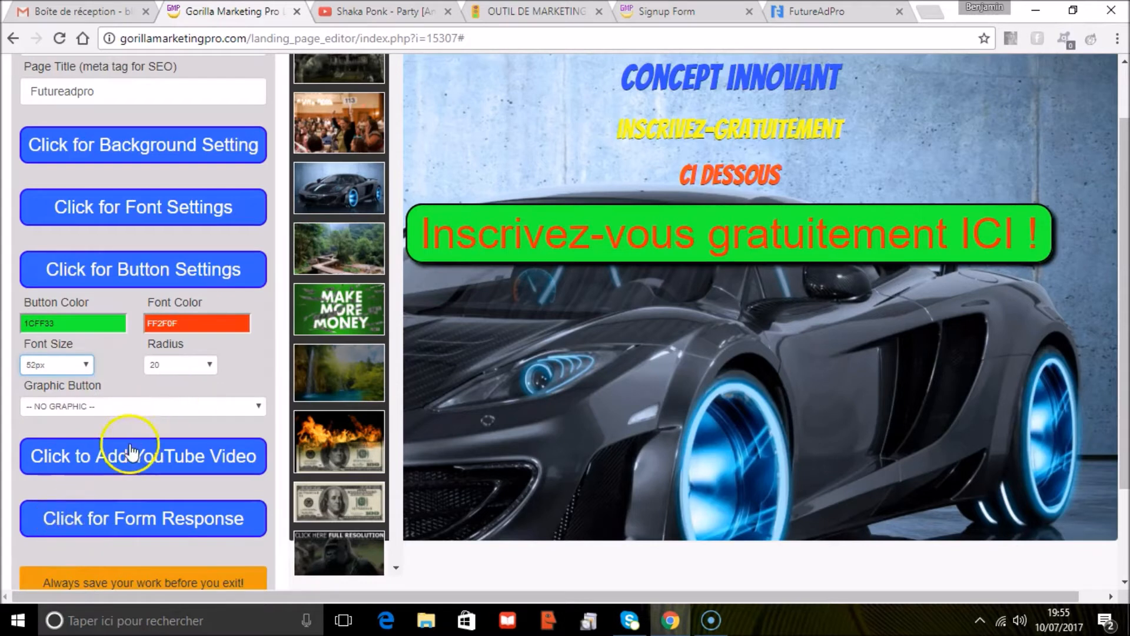
- Try the graphic button "30.png - Get Started Now Red Yellow Button" in place of the text button
left_click(241, 407)
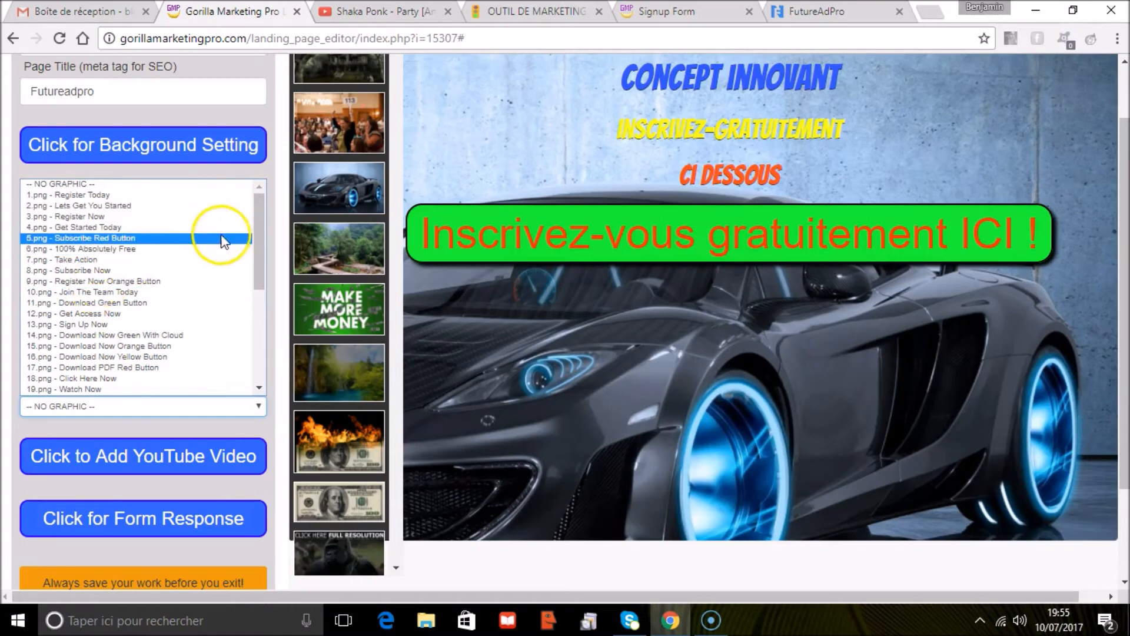
left_click_drag(262, 216, 265, 247)
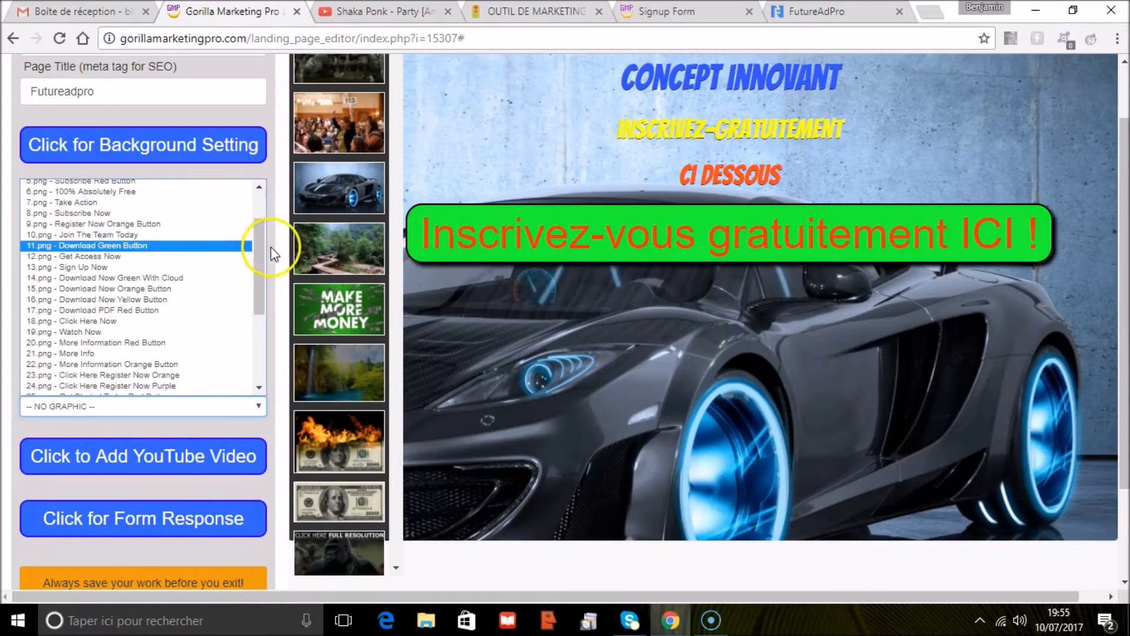
left_click_drag(260, 246, 251, 302)
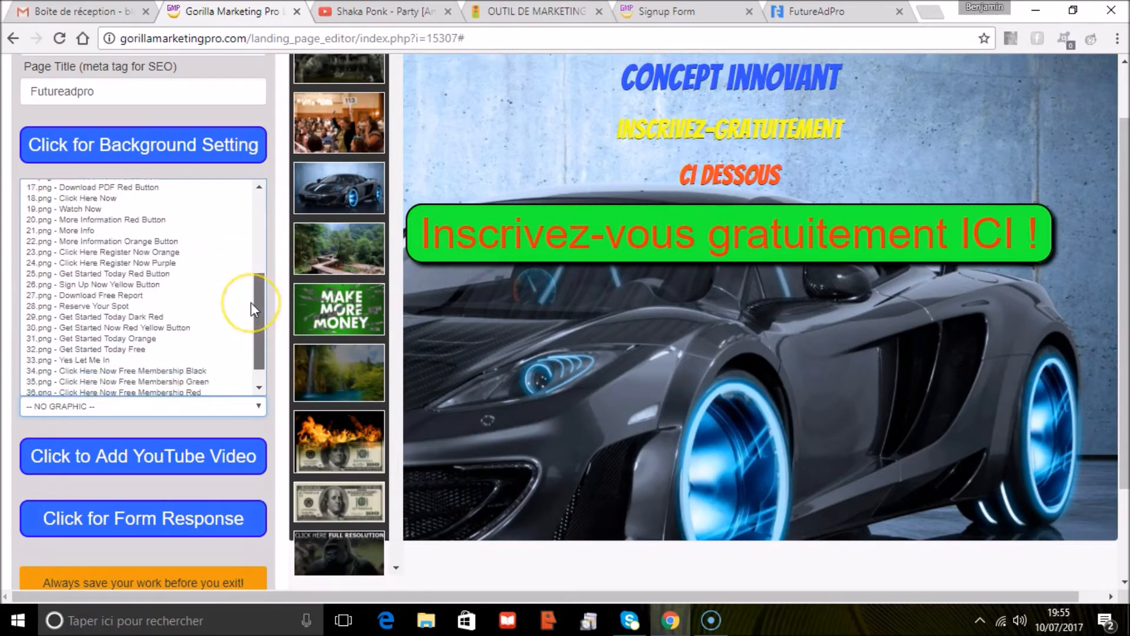
left_click(197, 327)
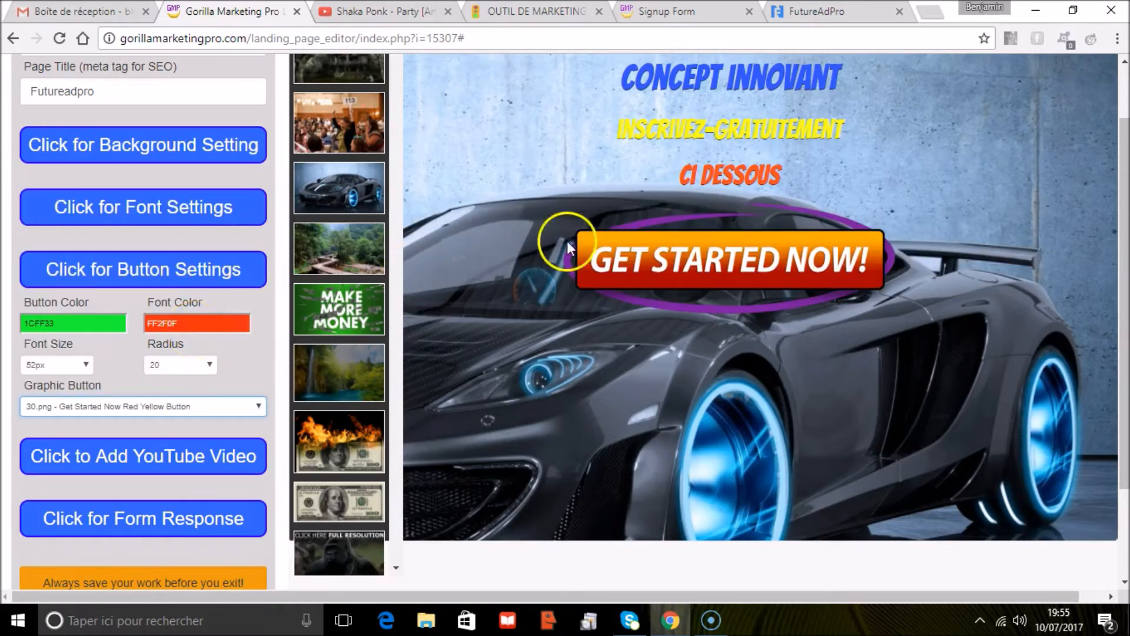
- Try the graphic buttons "18.png - Click Here Now" and "1.png - Register Today"
left_click(189, 406)
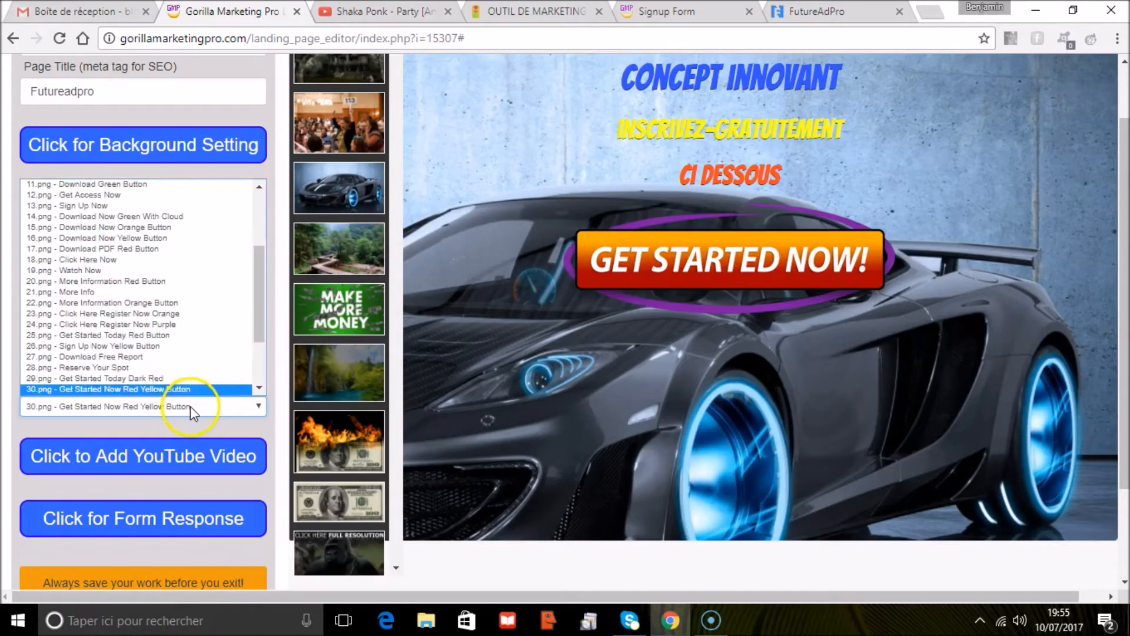
left_click(131, 263)
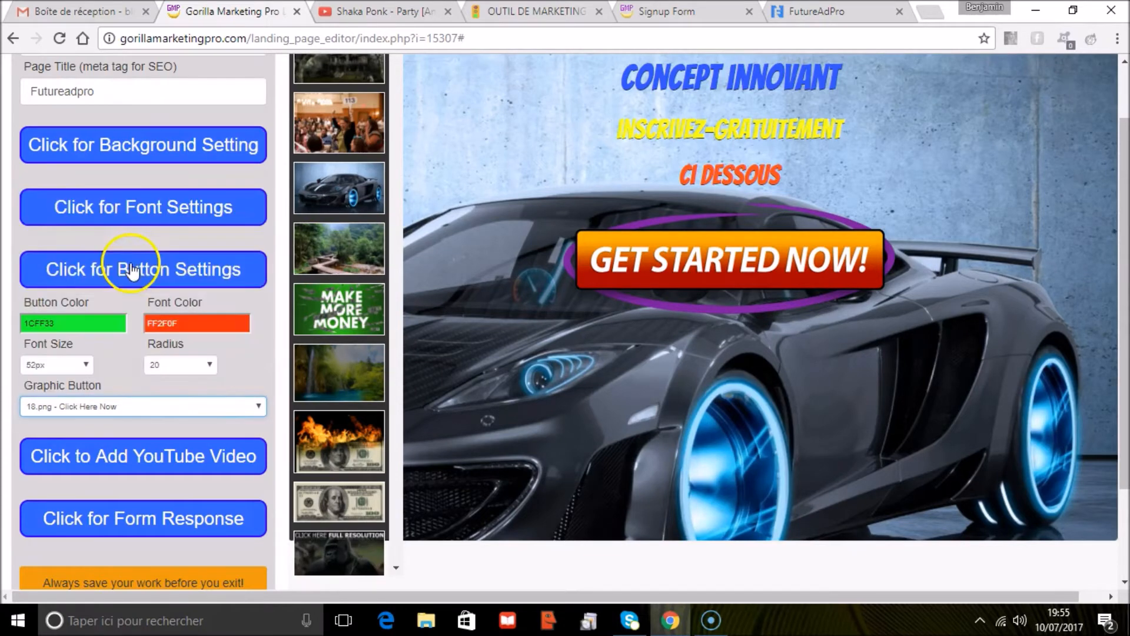
left_click(225, 411)
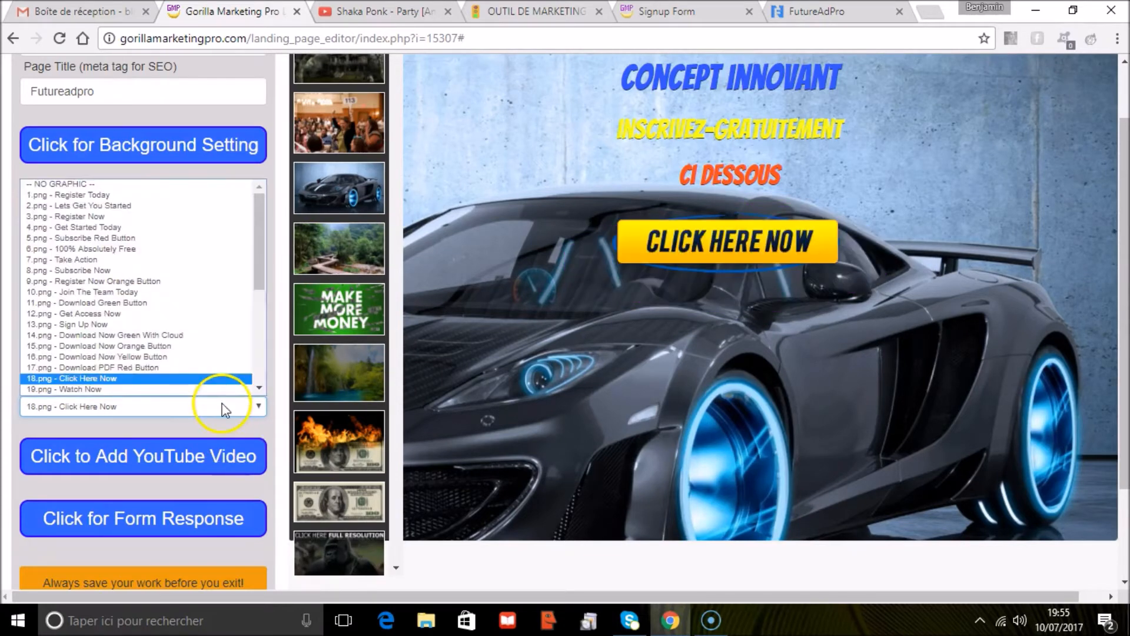
left_click(102, 194)
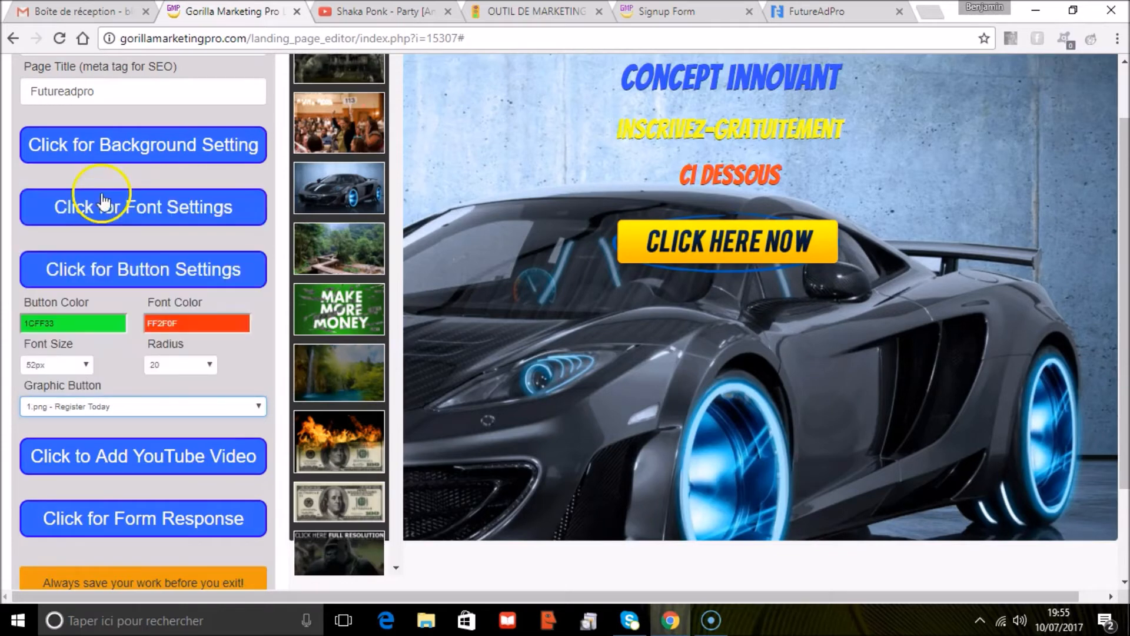
- Set the graphic button to "6.png - 100% Absolutely Free"
left_click(162, 409)
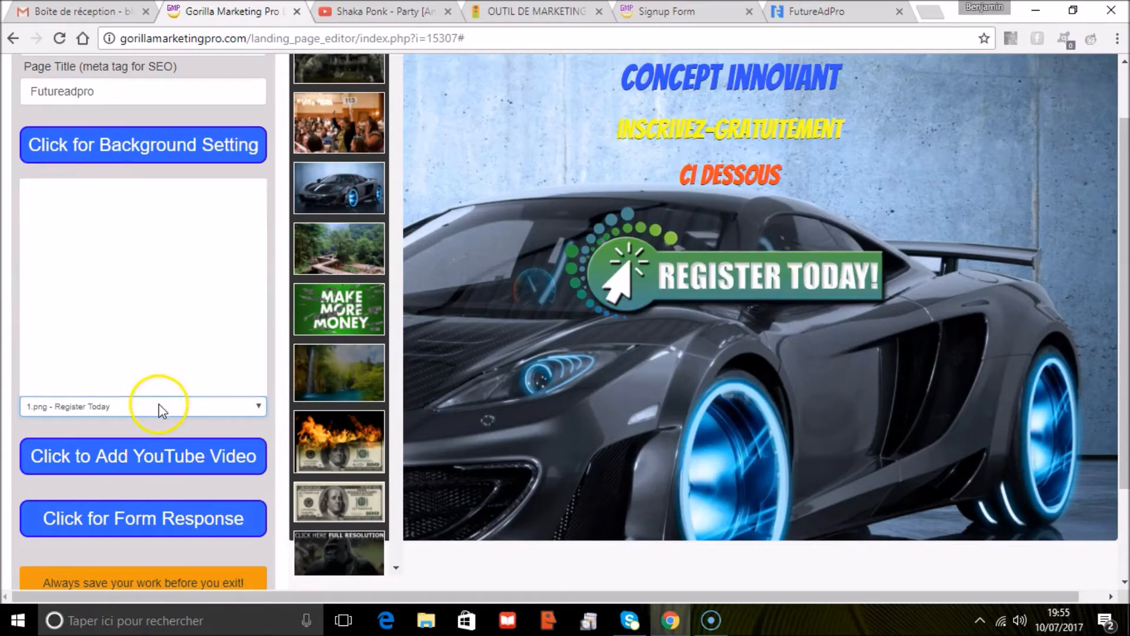
left_click(189, 249)
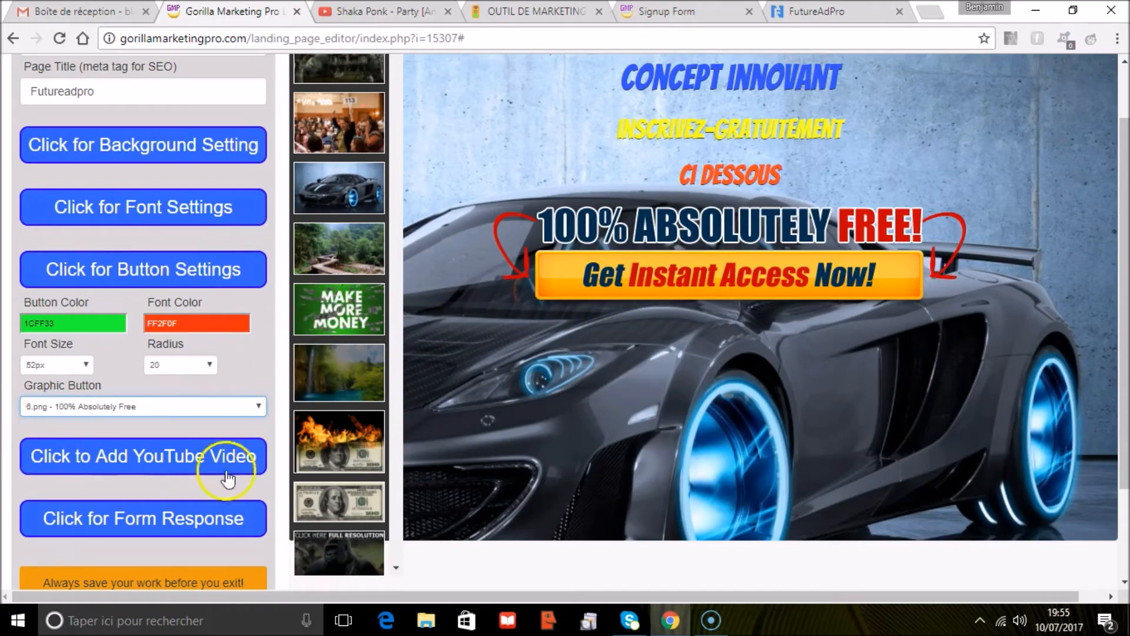
- Examine the YouTube video section and how the landing page looks with the video placeholder
left_click(127, 456)
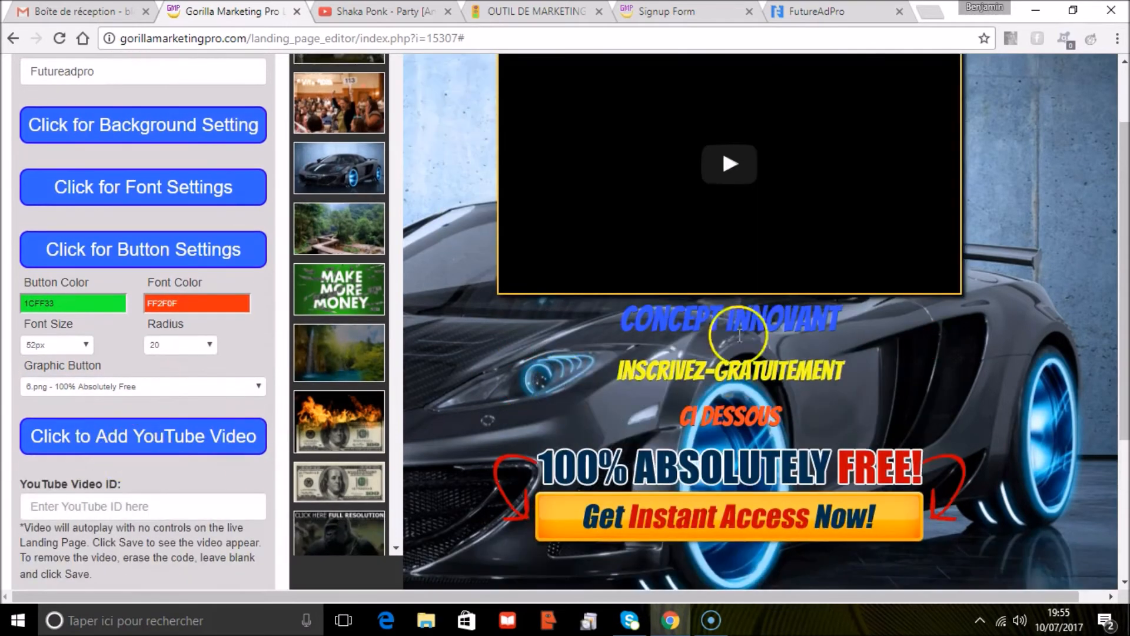
left_click_drag(1124, 273, 1123, 214)
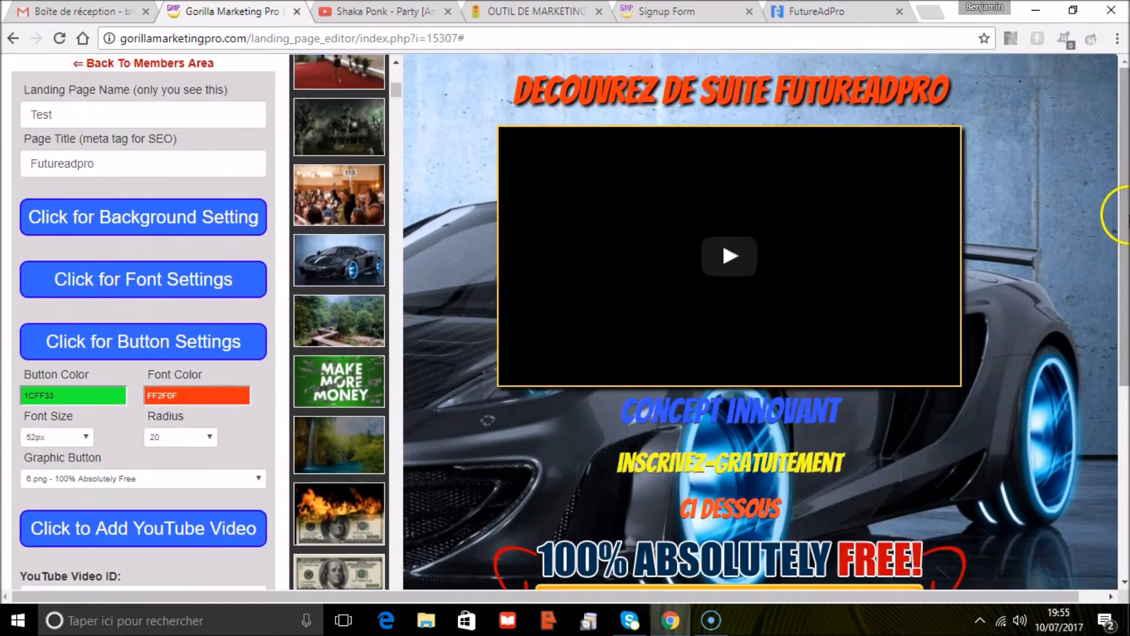
left_click_drag(1123, 230, 1120, 327)
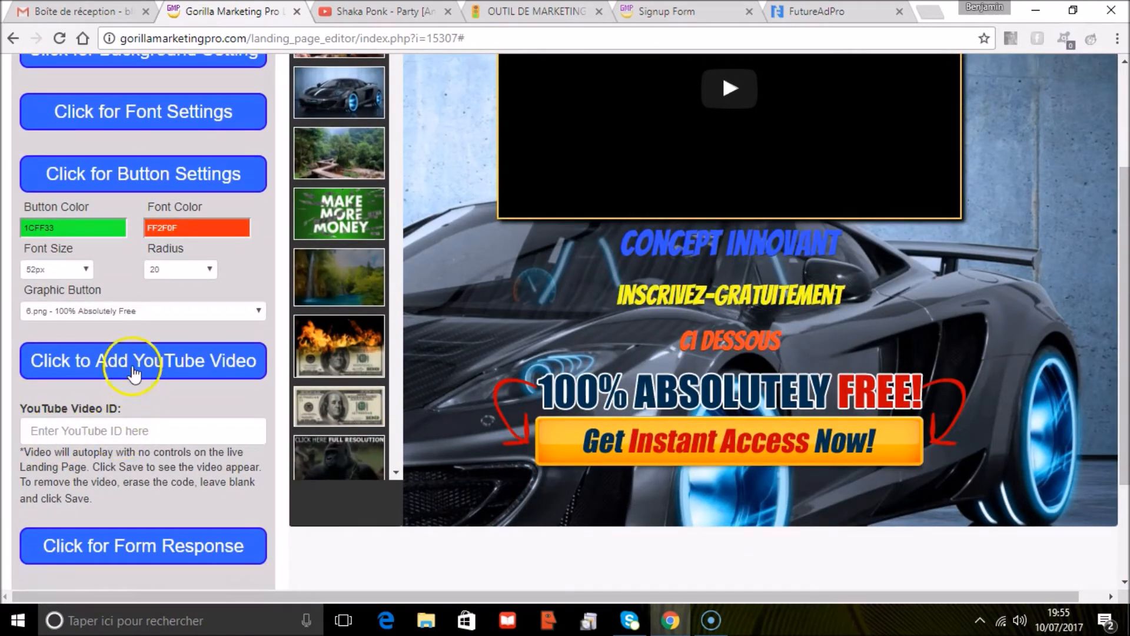
left_click(134, 373)
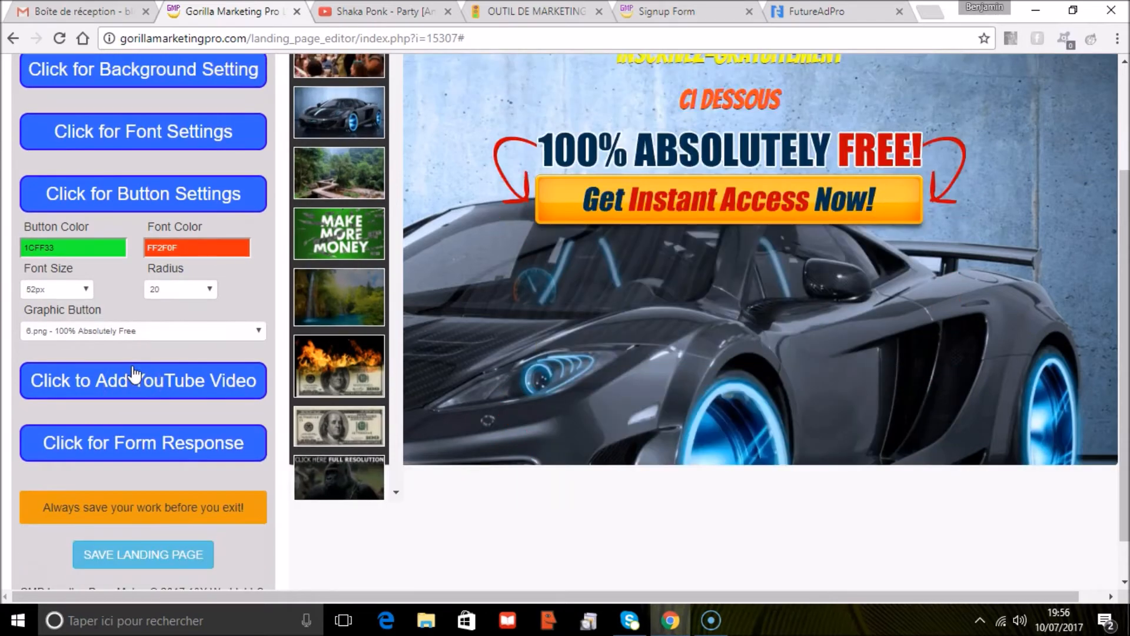
left_click(134, 378)
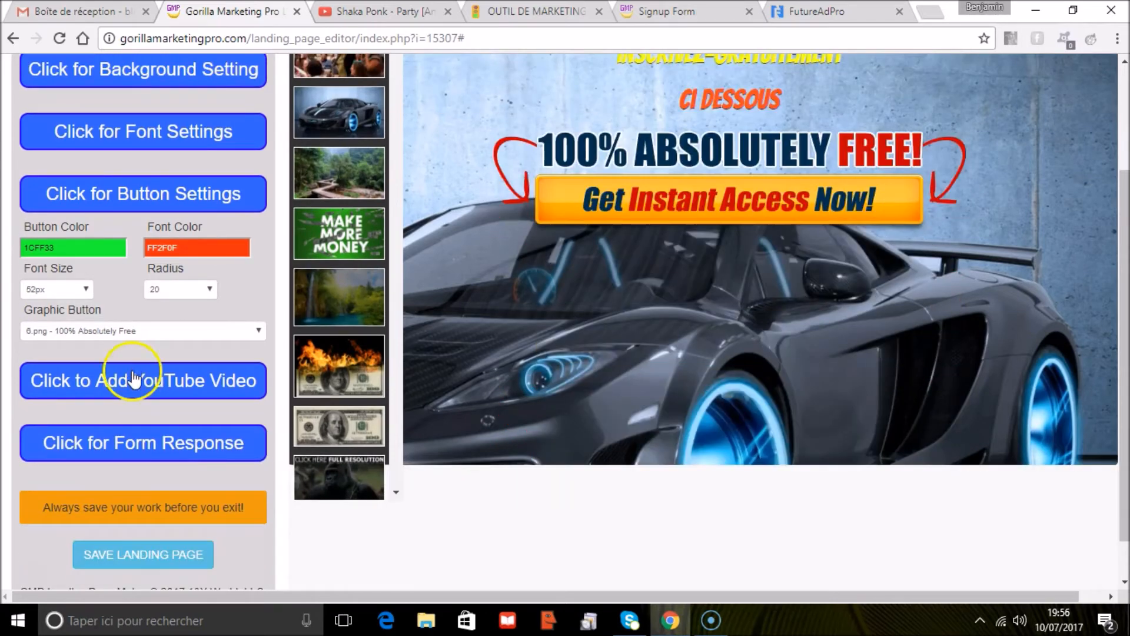
- Open the form response settings and try Gorilla Marketing Pro Signup Page as the destination for leads
left_click(114, 447)
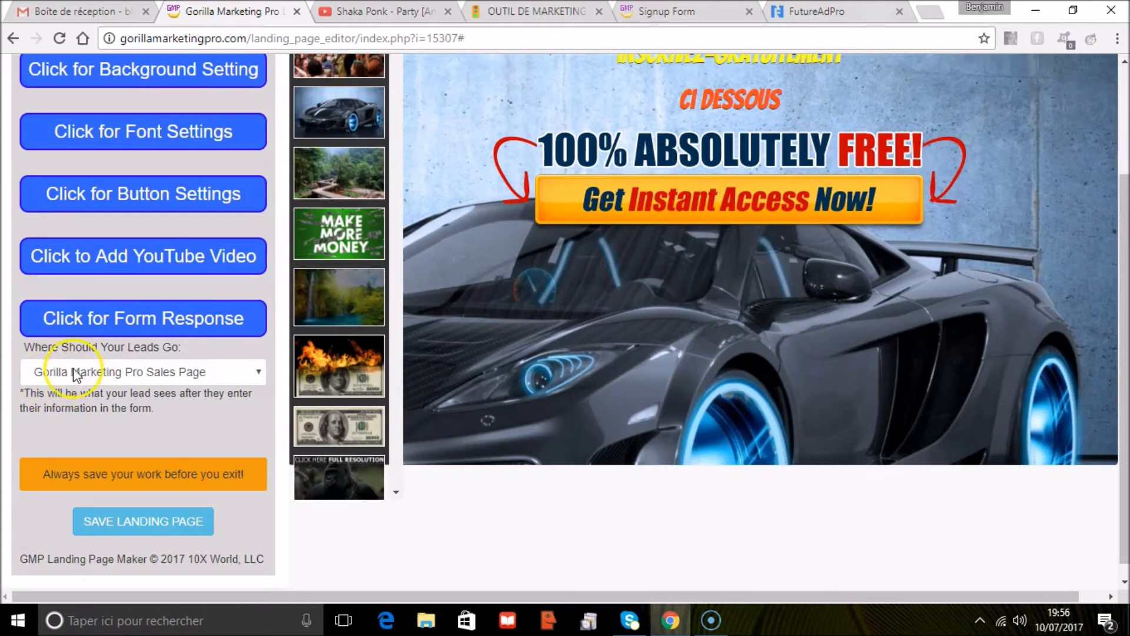
left_click(220, 380)
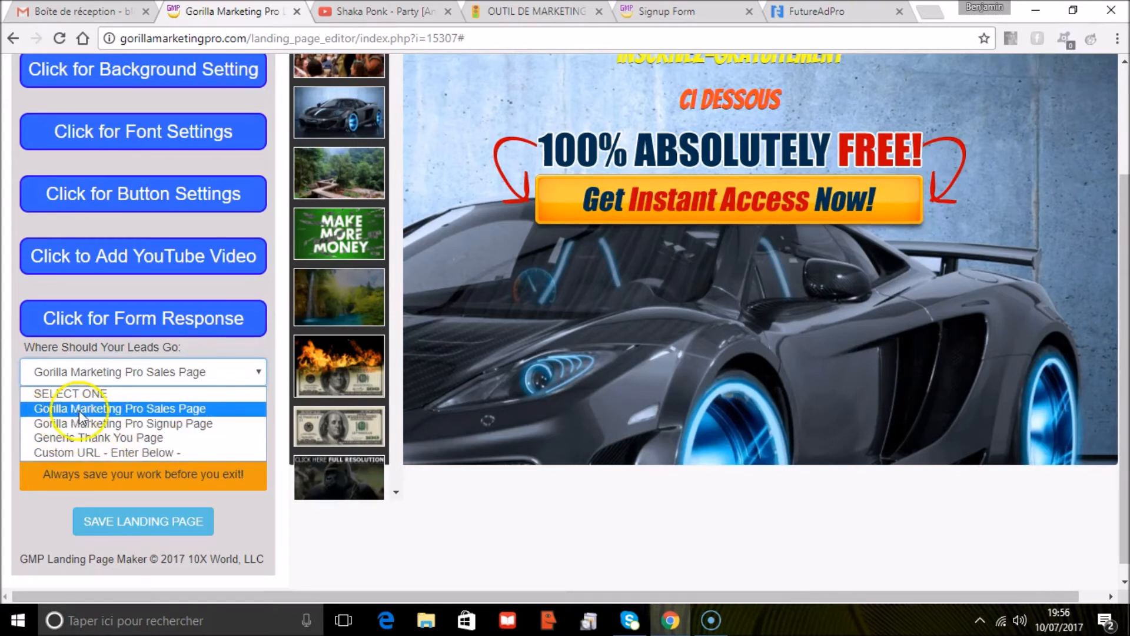
left_click(174, 408)
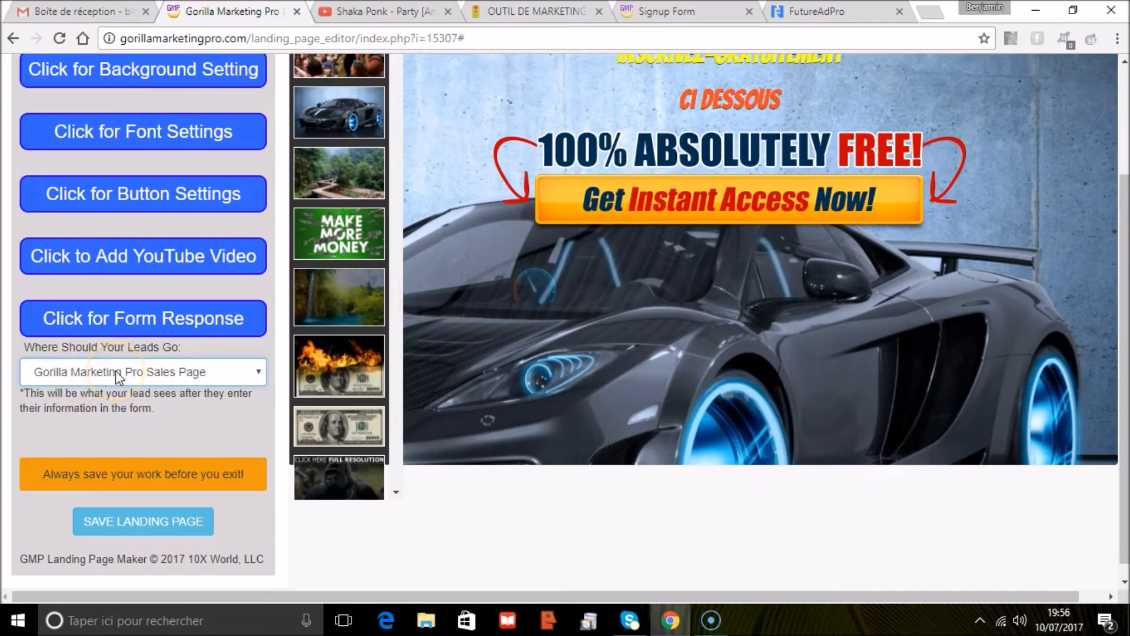
left_click(174, 372)
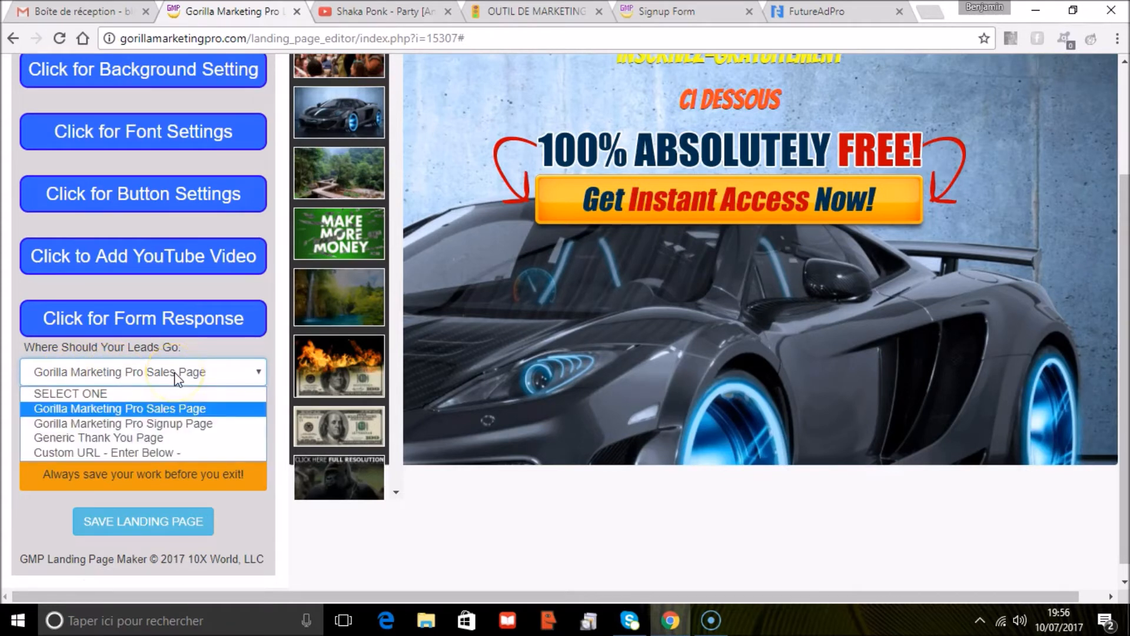
left_click(170, 422)
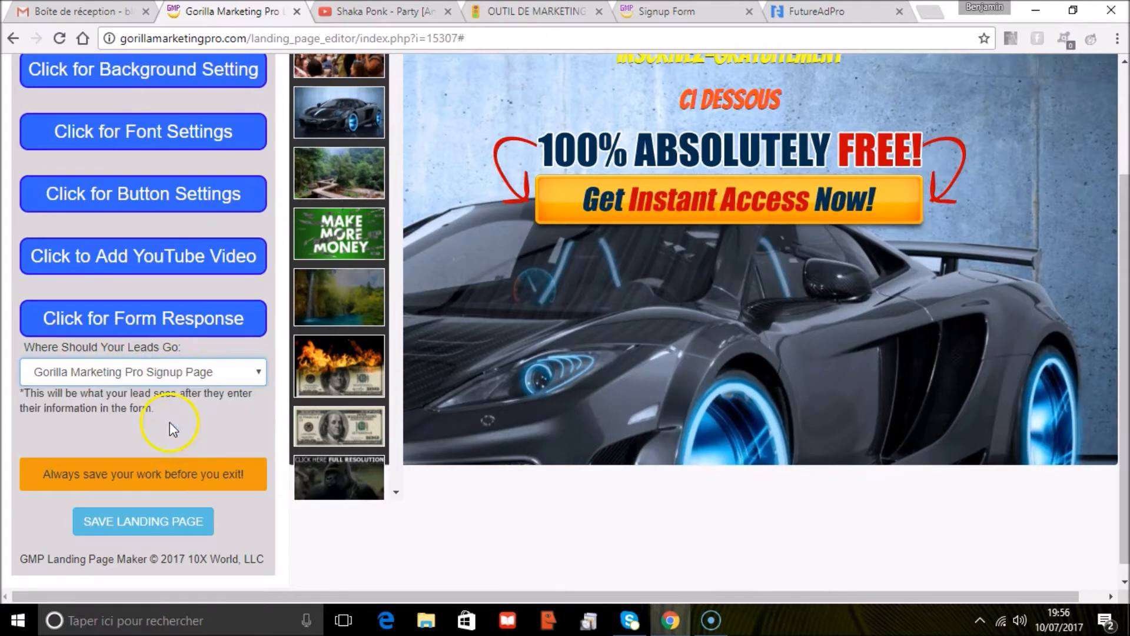
- Set the leads' destination to "Custom URL - Enter Below -" and make its URL field ready for entry
left_click(136, 377)
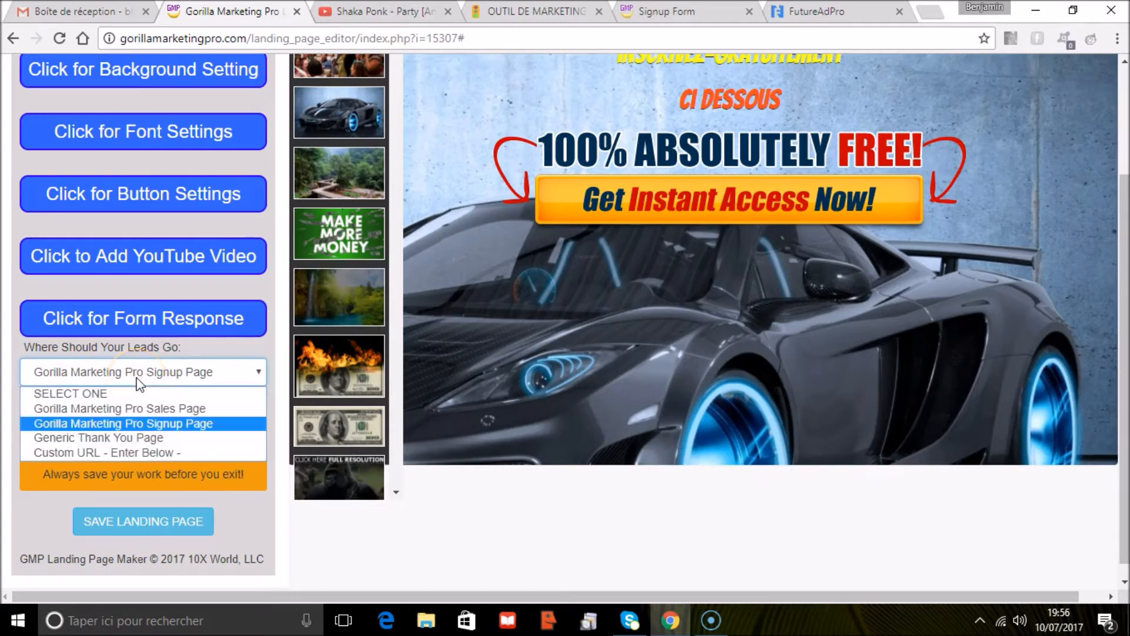
left_click(117, 451)
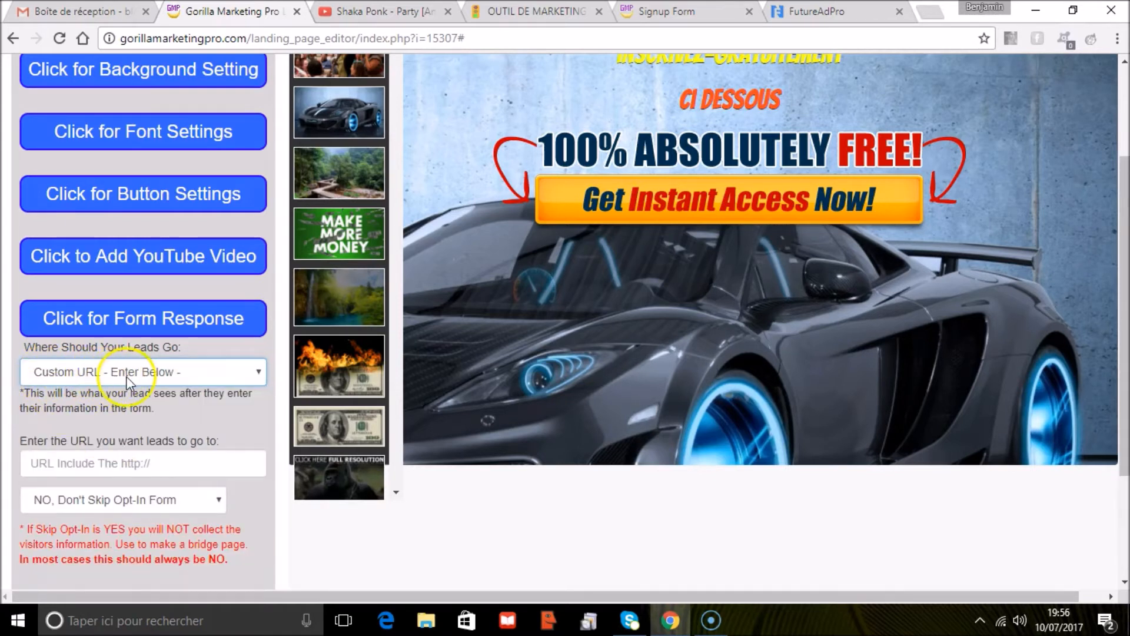
left_click(142, 461)
left_click(142, 461)
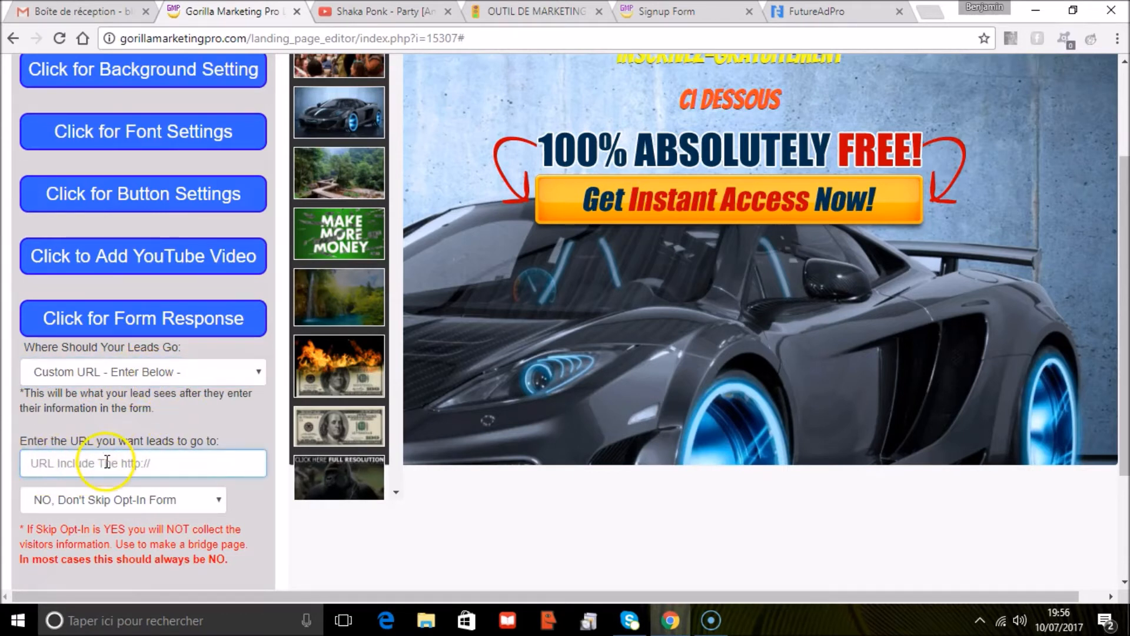
- Switch to the FutureAdPro dashboard and copy the link address of the referral registration page
left_click(826, 9)
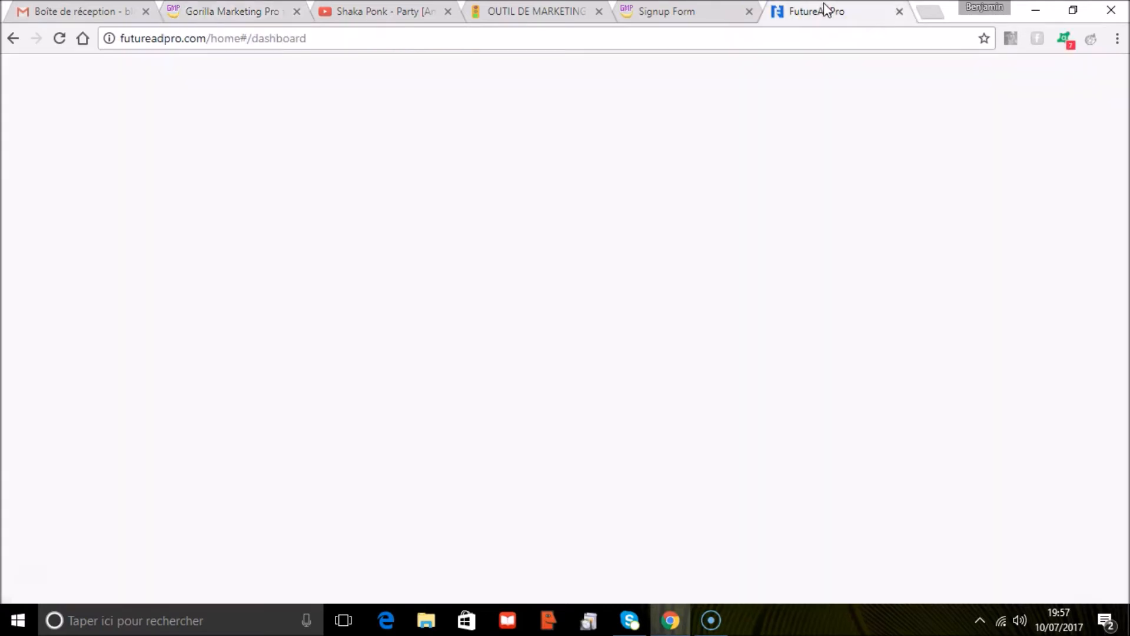
left_click_drag(1124, 189, 1123, 357)
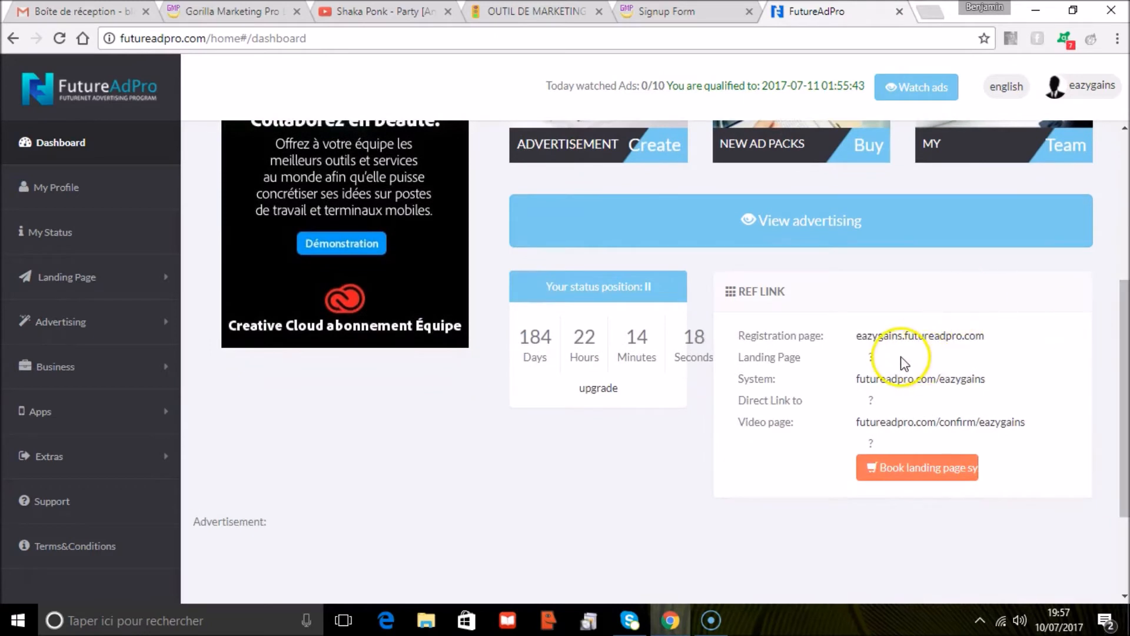
left_click_drag(987, 336, 855, 337)
right_click(886, 339)
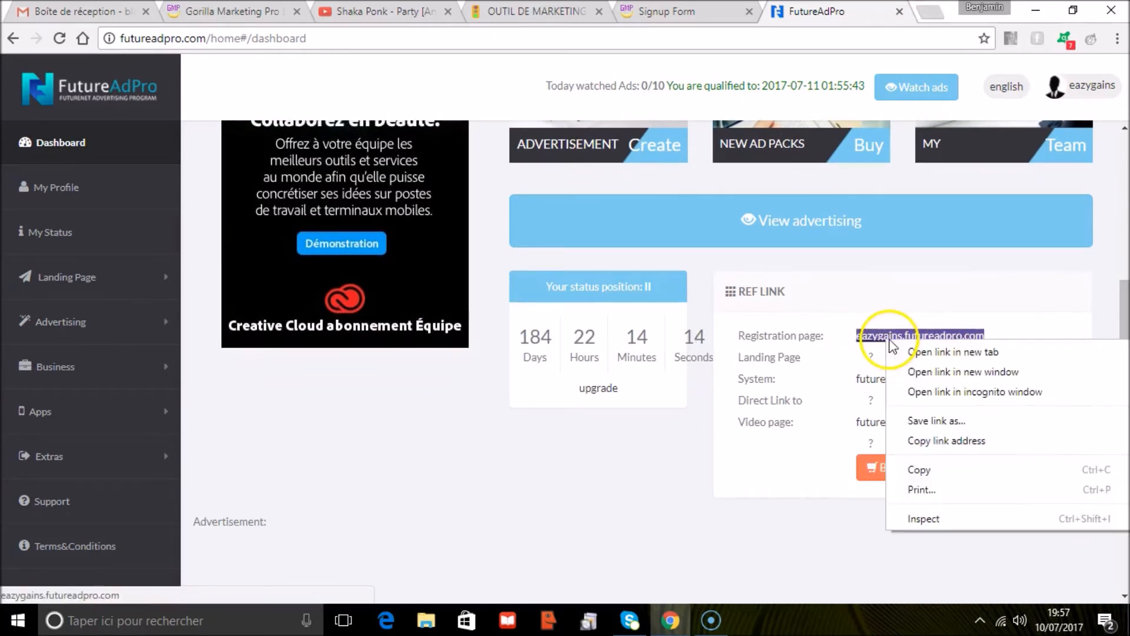
left_click(929, 442)
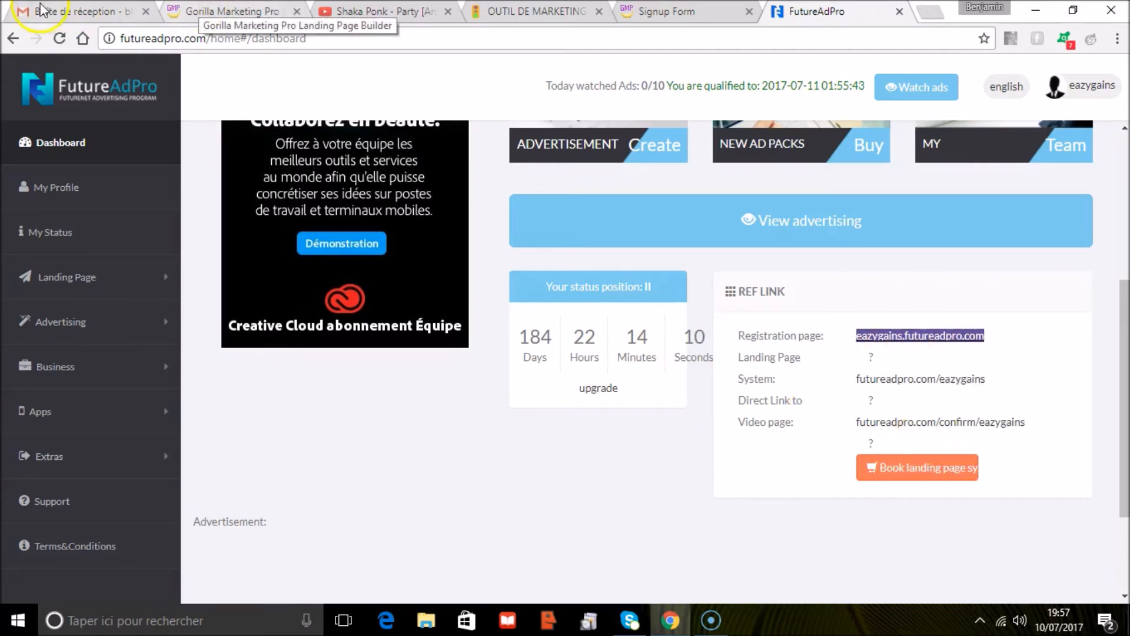
left_click(218, 12)
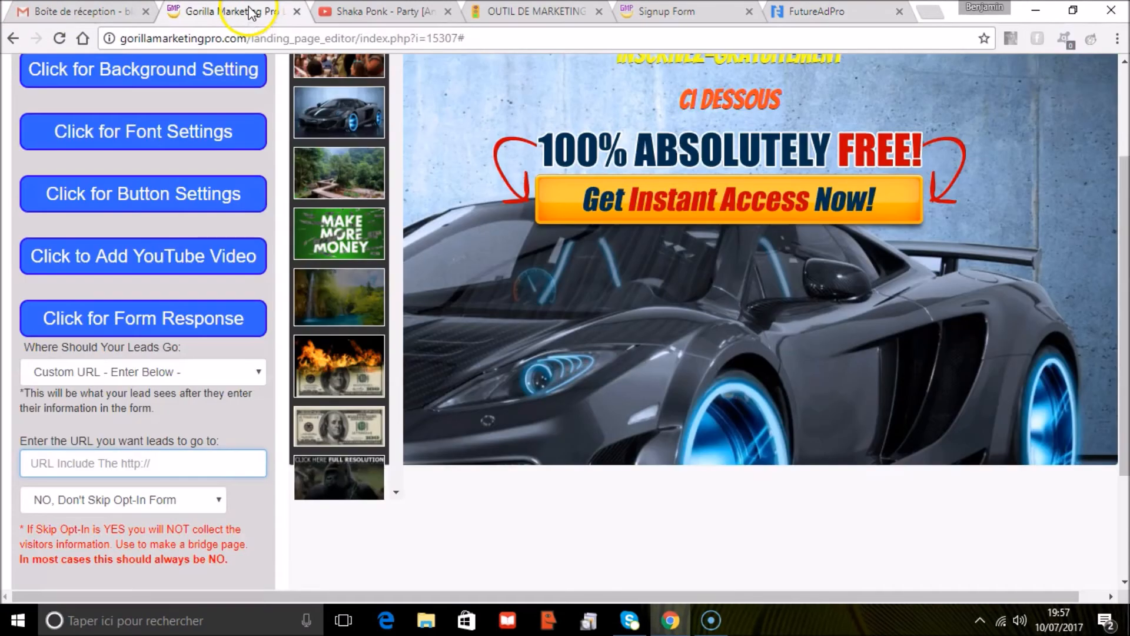
right_click(85, 462)
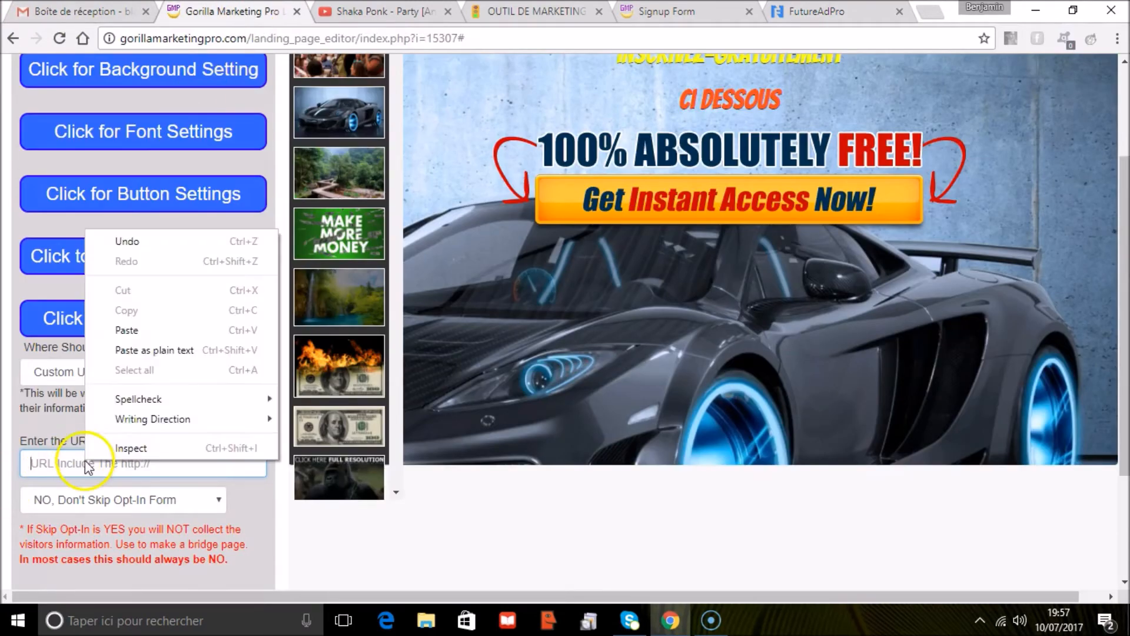
left_click(126, 331)
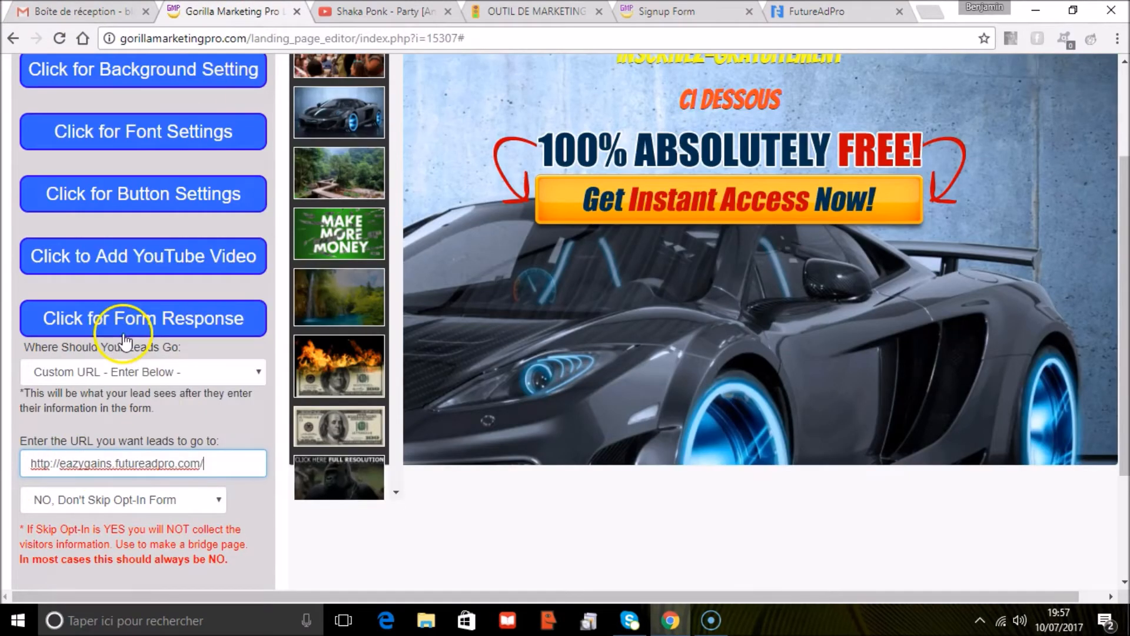
- Try "YES, Skip Opt-In Form" for the custom URL and set it back to "NO, Don't Skip Opt-In Form"
scroll(1116, 407, "down", 2)
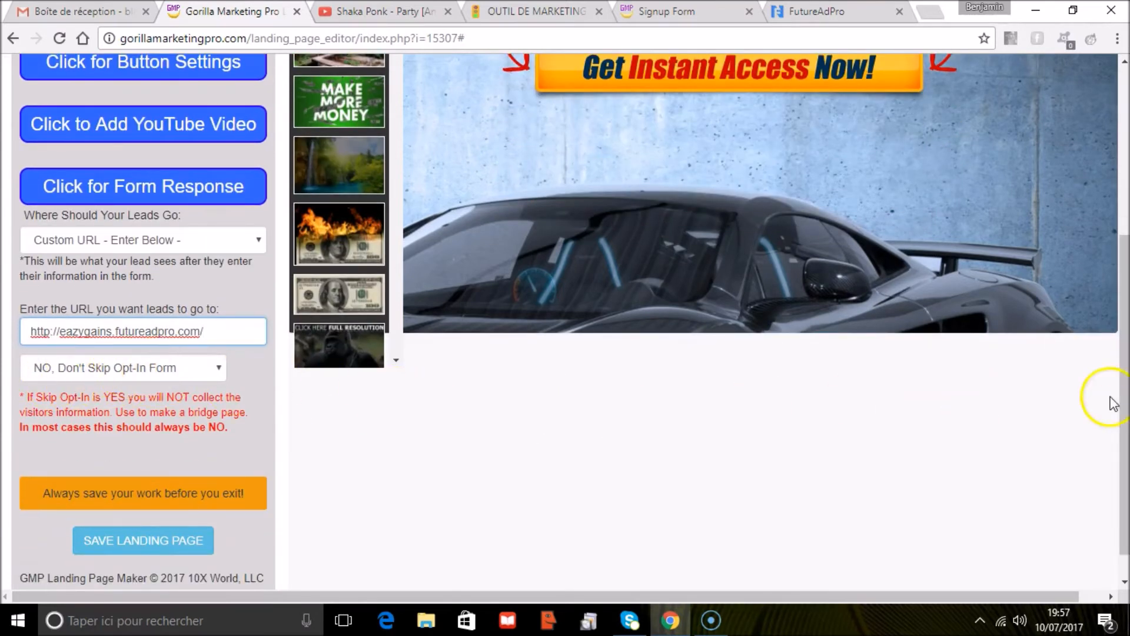
scroll(1116, 377, "up", 1)
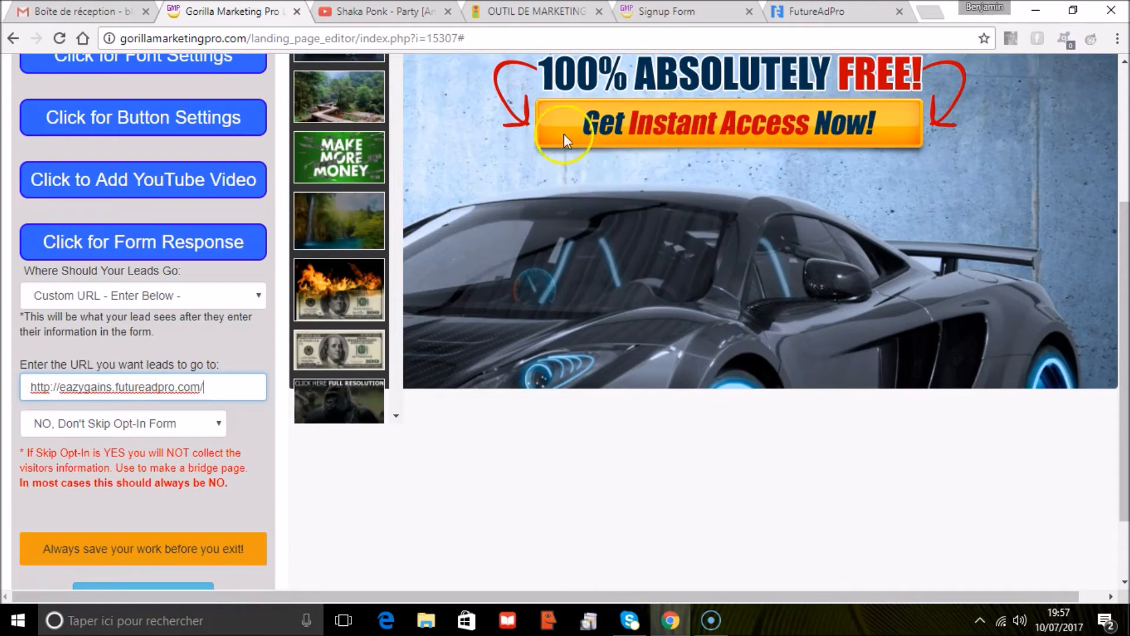
left_click(126, 427)
left_click(83, 464)
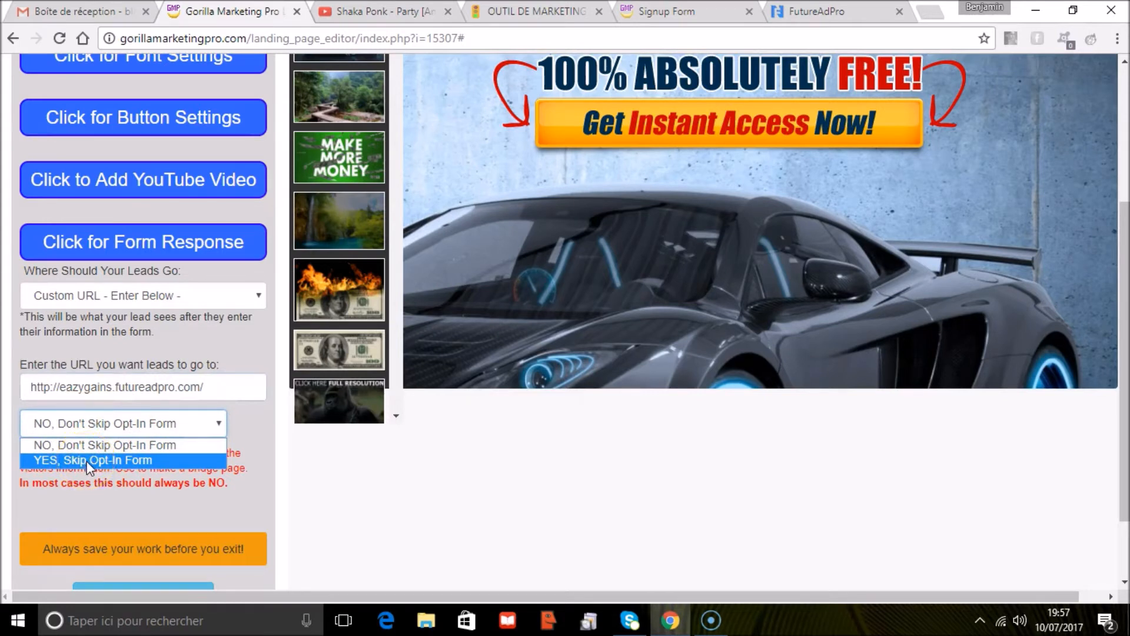
left_click(75, 460)
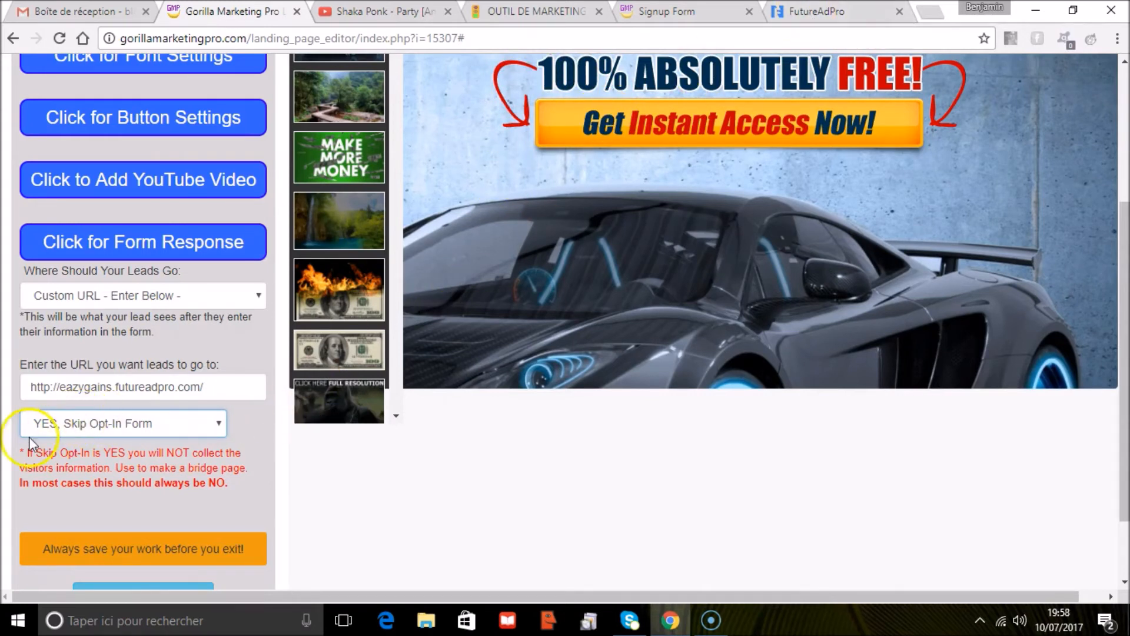
left_click(157, 425)
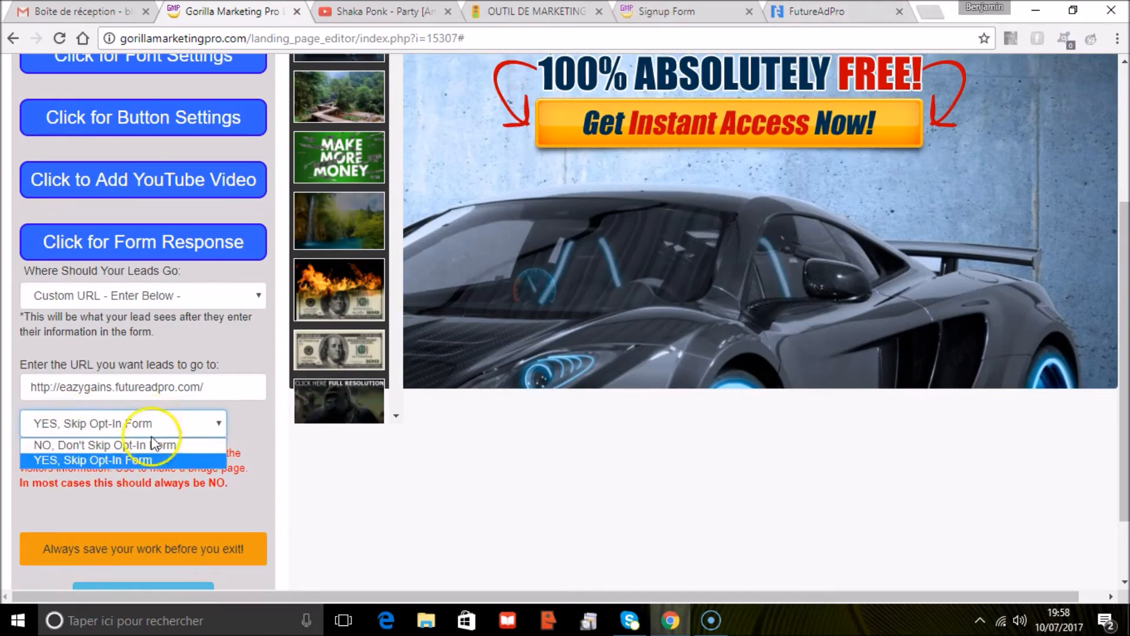
left_click(150, 441)
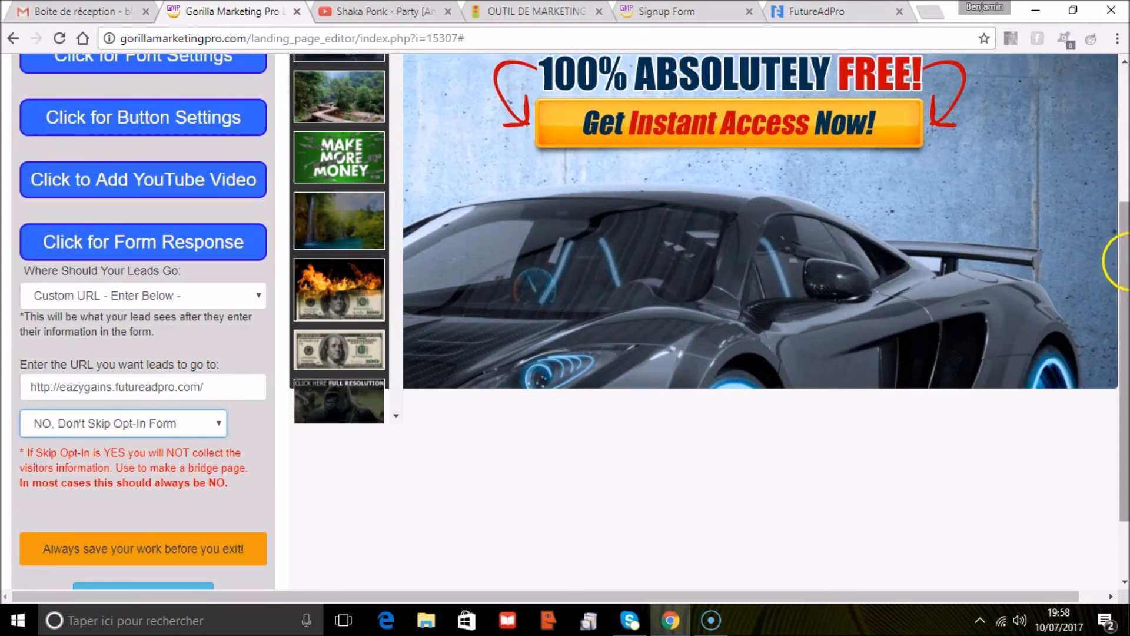
- Save the landing page and dismiss the save message
left_click_drag(1123, 258, 1122, 318)
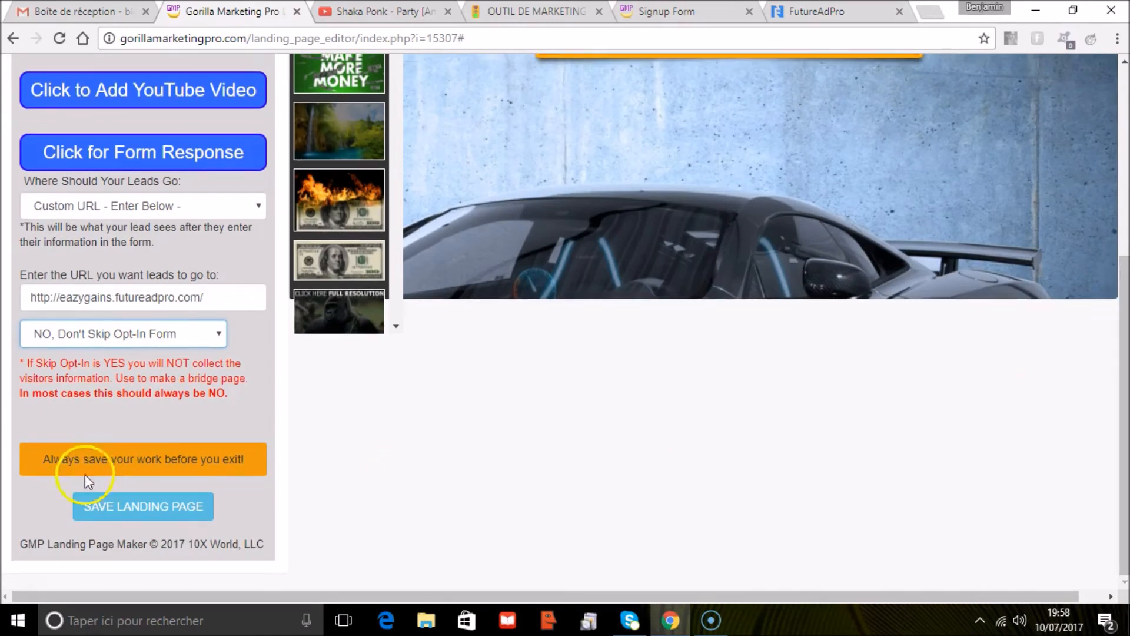
left_click(134, 513)
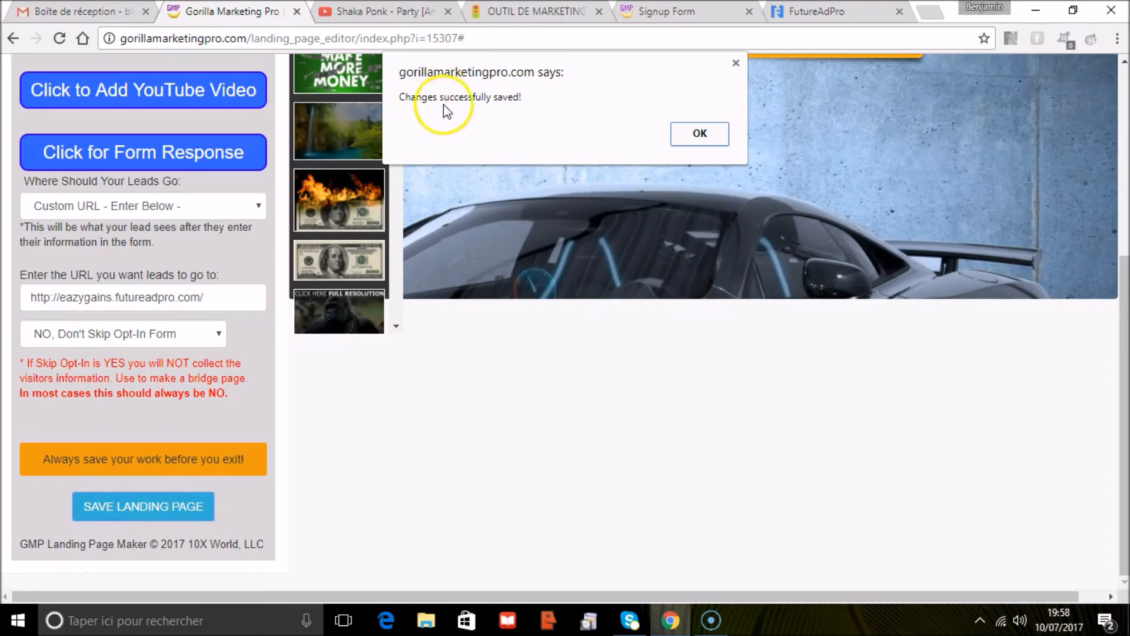
left_click(701, 133)
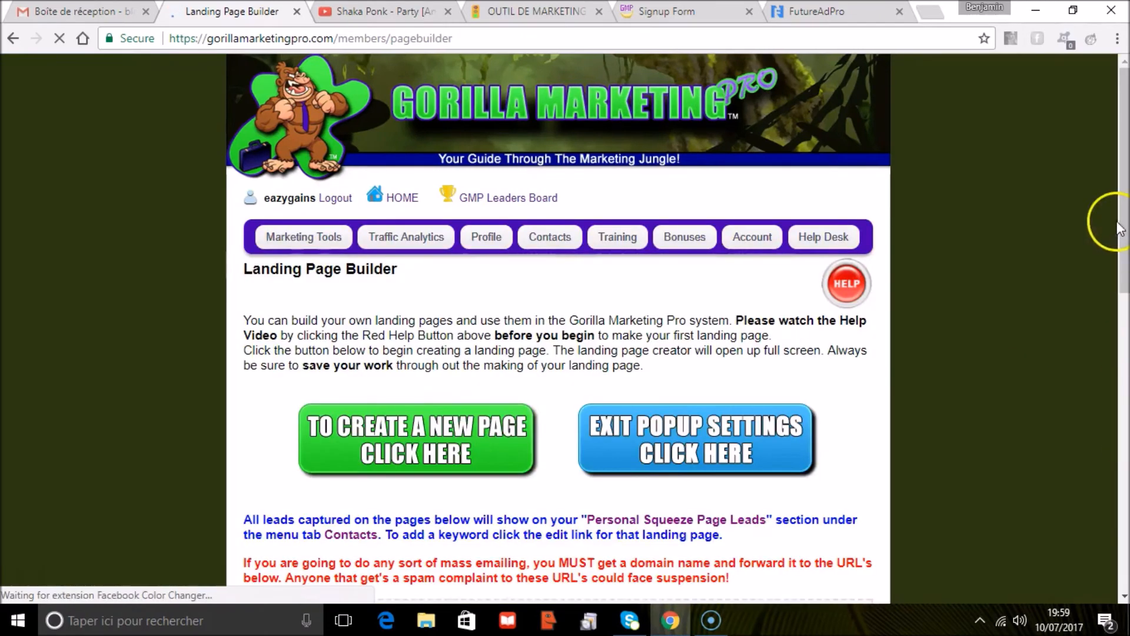
- Open the live URL of the landing page named Test from the Landing Page Builder list in a new tab
left_click_drag(1121, 83, 1118, 404)
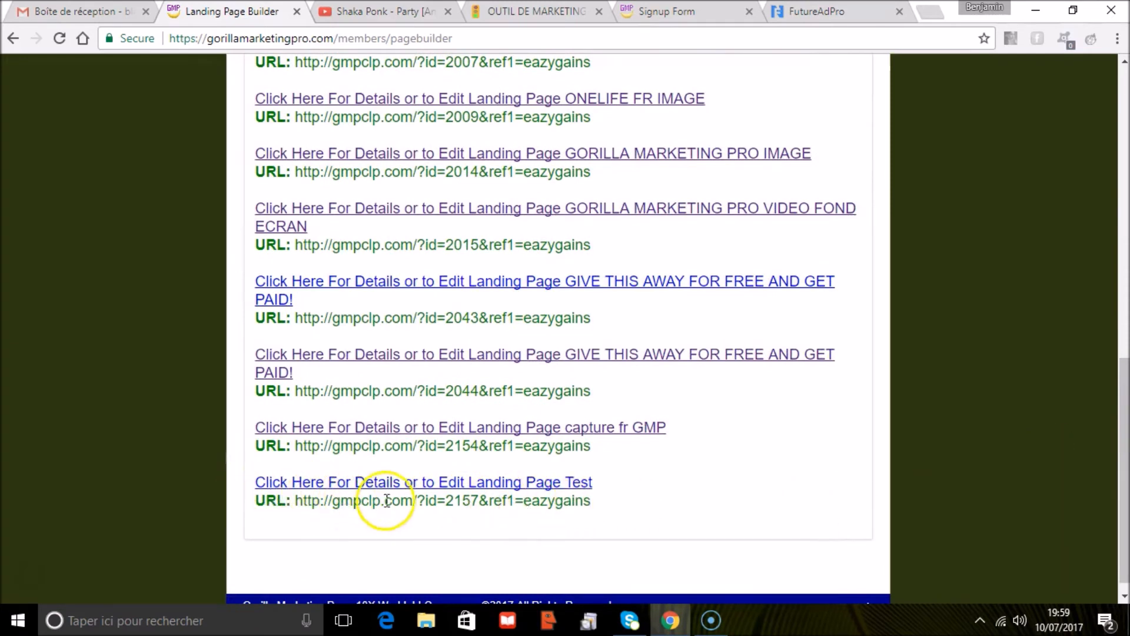
mouse_move(605, 506)
left_mouse_down()
mouse_move(288, 501)
mouse_move(594, 501)
left_mouse_up()
left_click(297, 507)
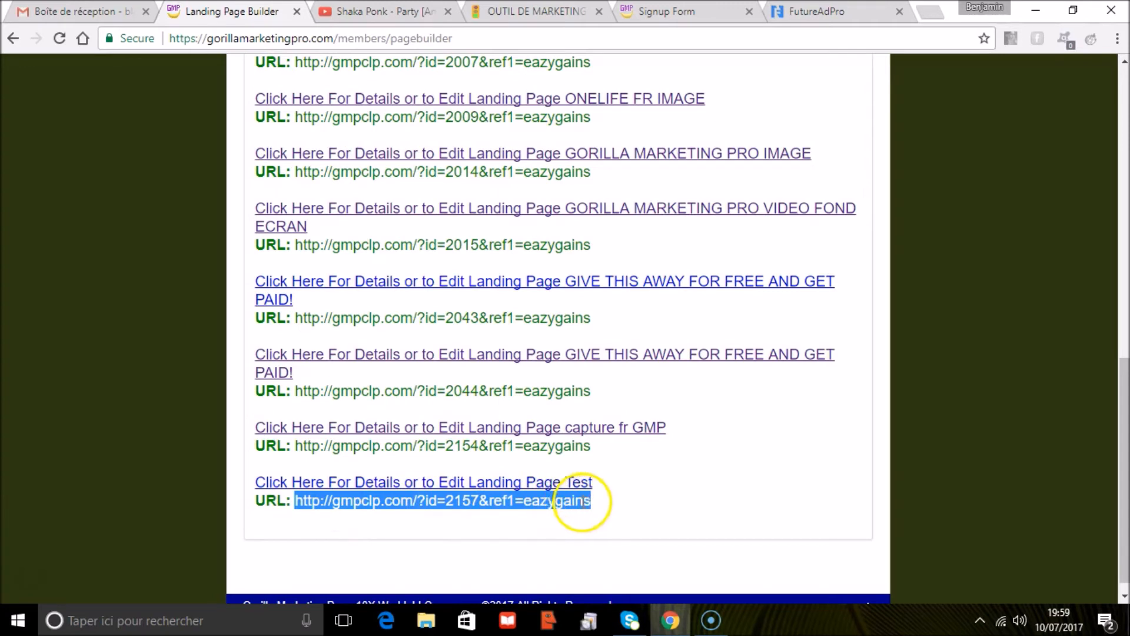
right_click(585, 501)
left_click(641, 540)
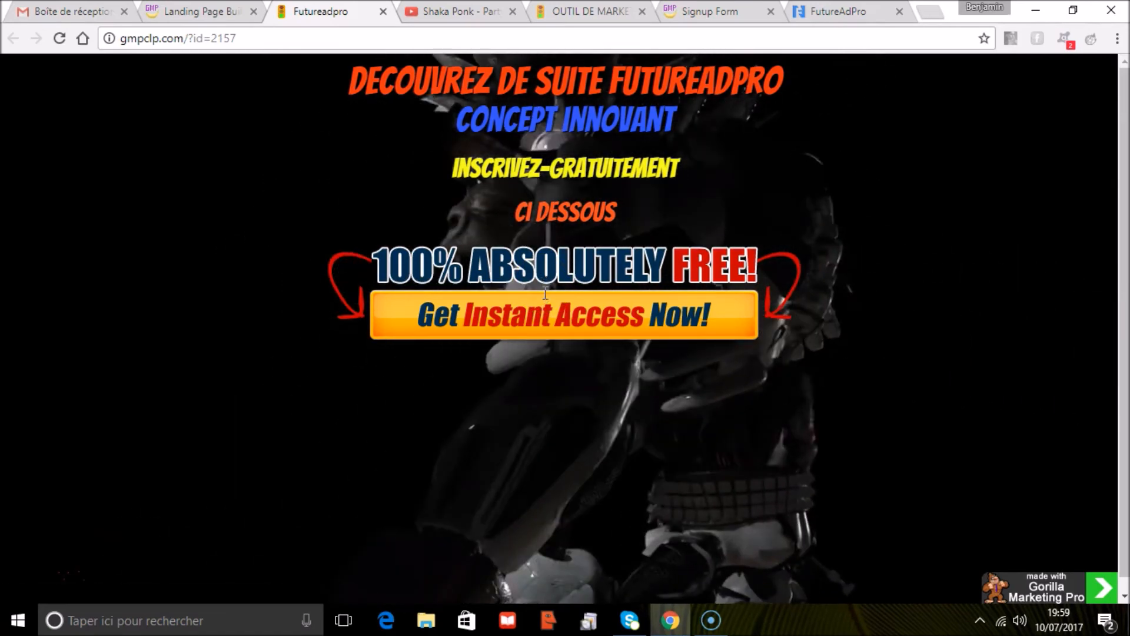
- Open the opt-in form from the live page's call-to-action button, view the exit popup and close it
left_click(563, 318)
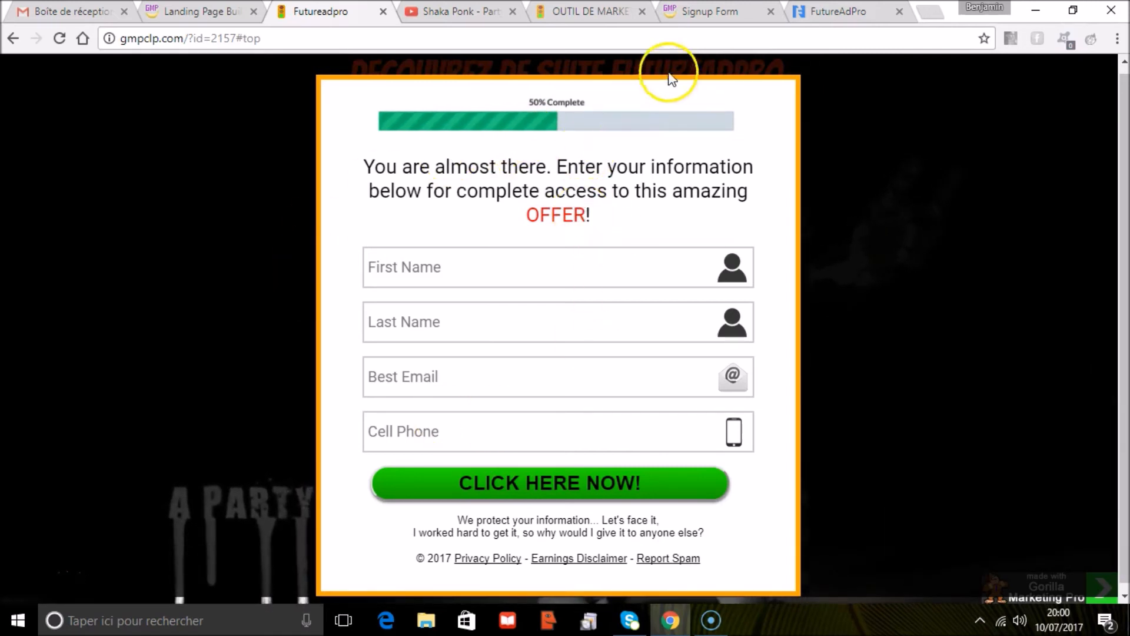
mouse_move(843, 22)
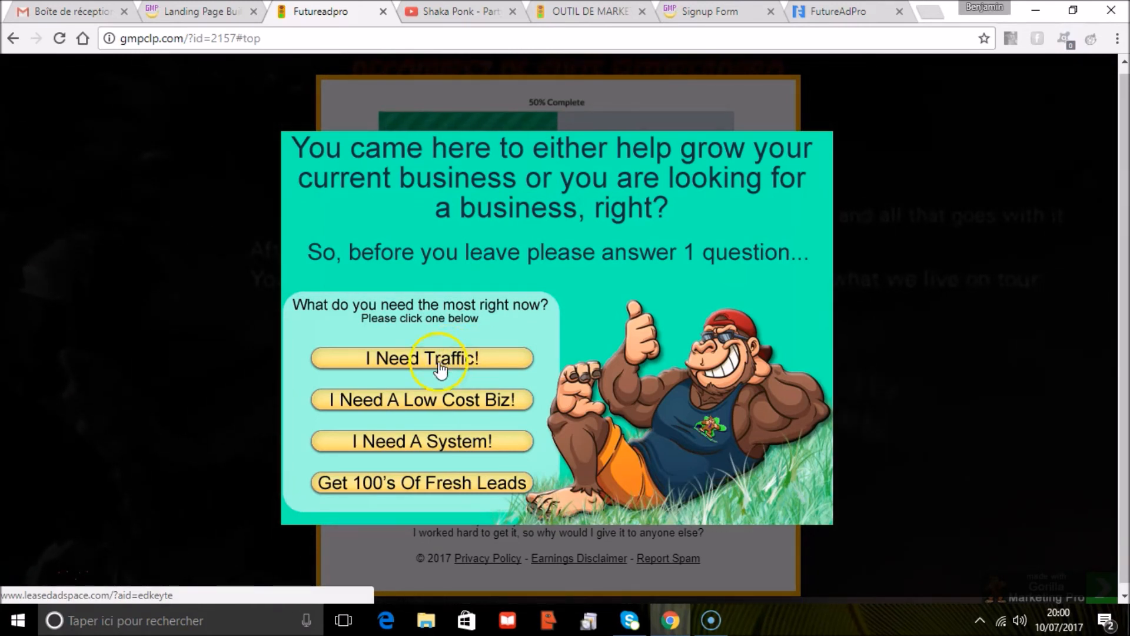
left_click(142, 373)
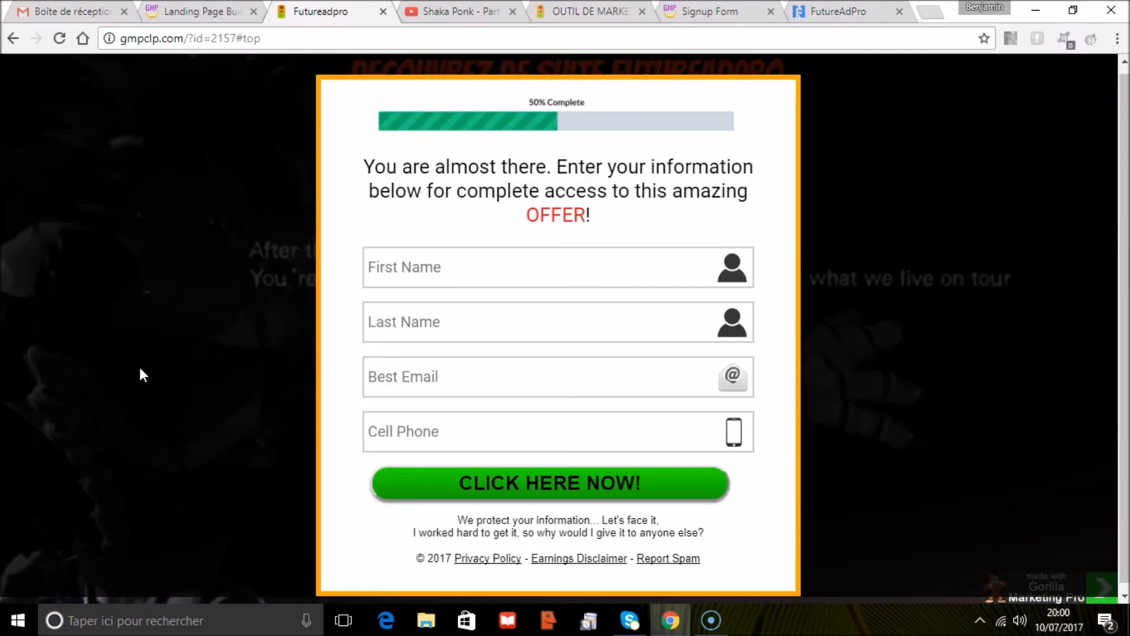
- Fill the opt-in form with the saved first name, last name, e-mail and phone details, and submit it
left_click(424, 273)
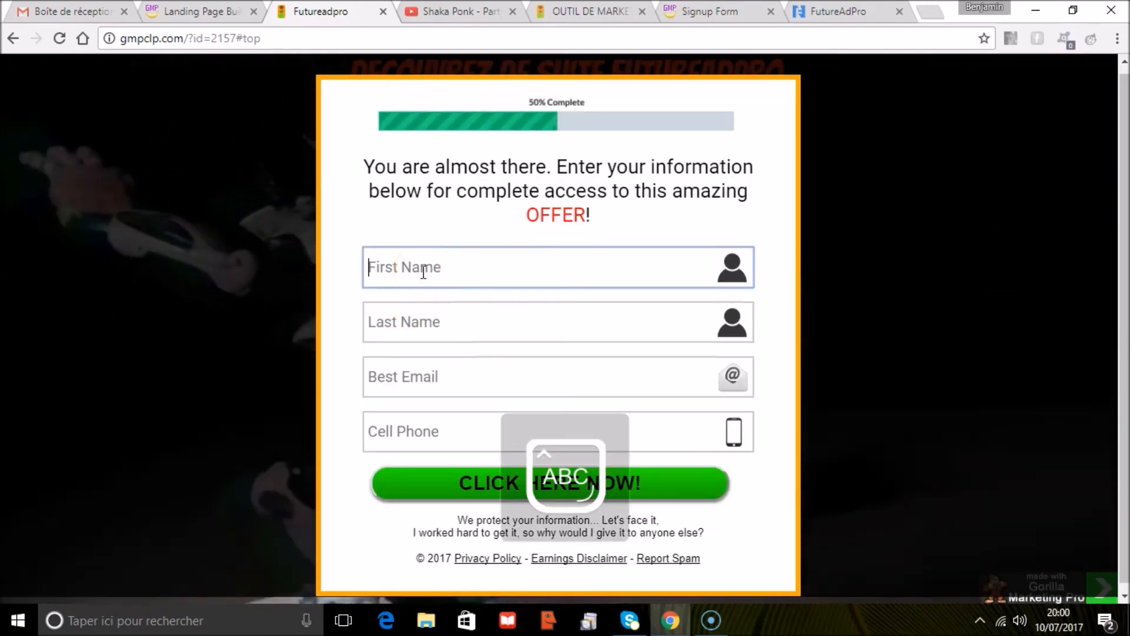
type("BEN")
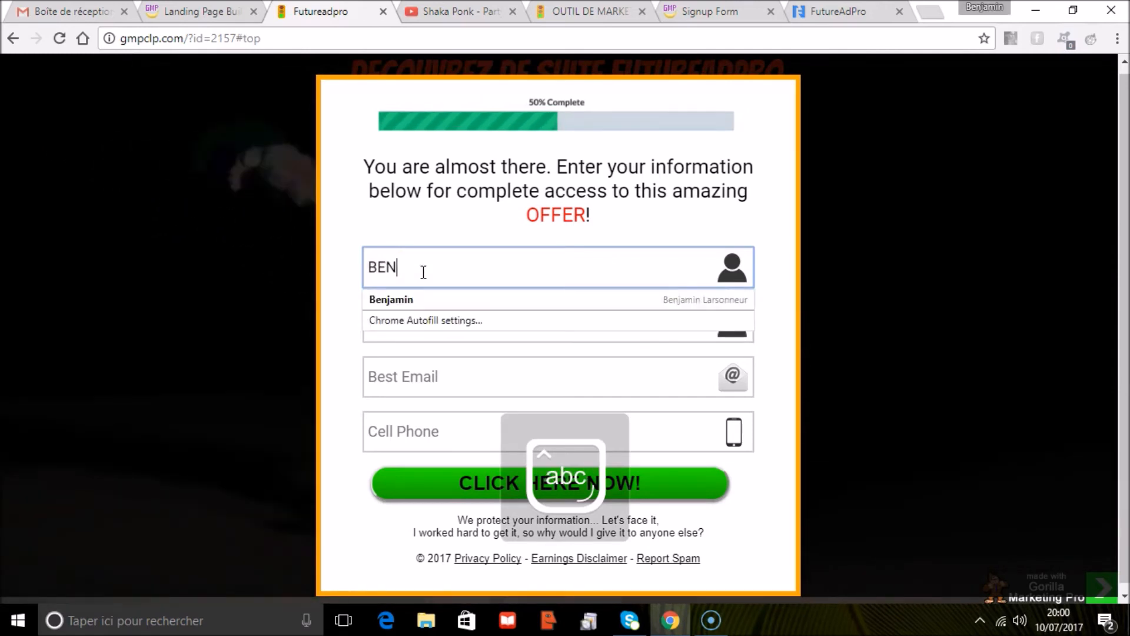
left_click(417, 302)
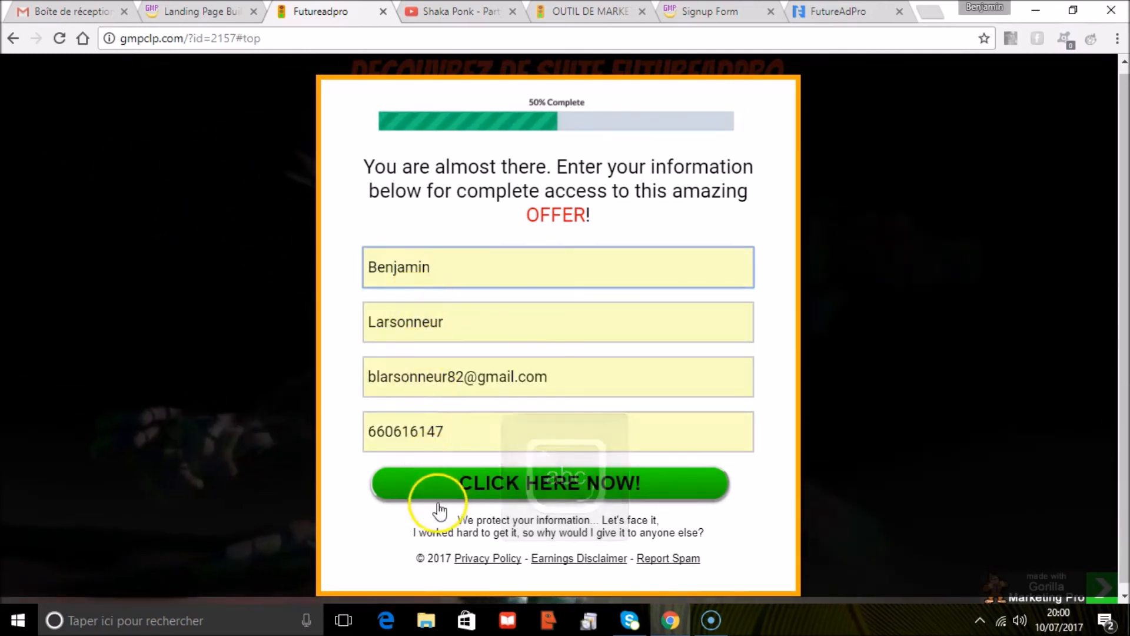
left_click(491, 497)
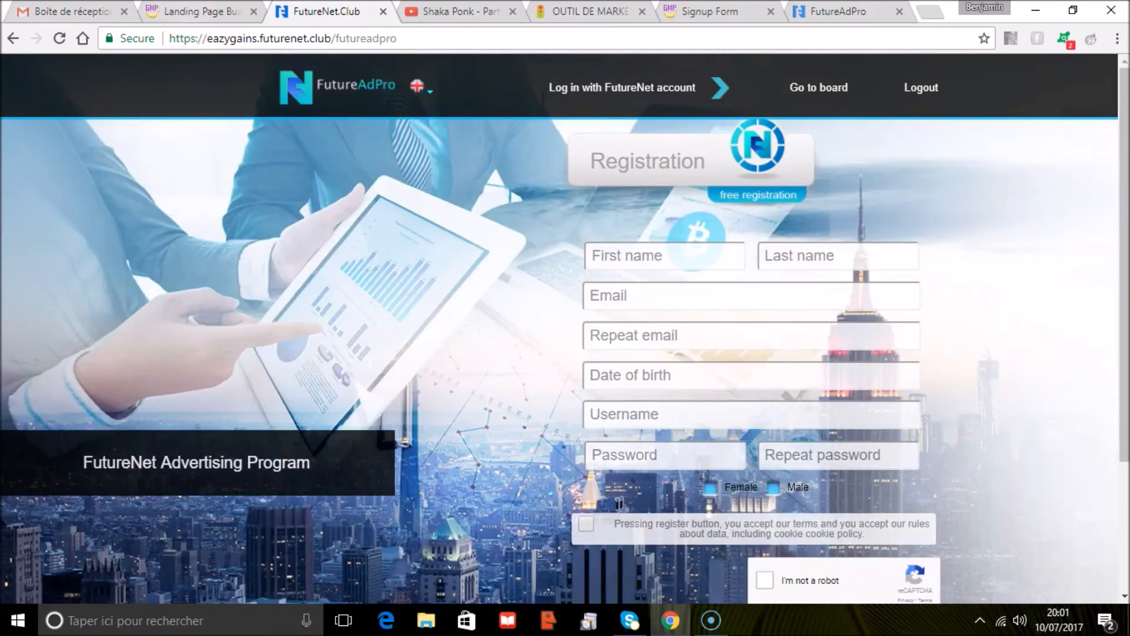
- Review the custom landing page list, the live capture fr GMP page and the Gorilla Marketing Pro signup form
left_click(198, 8)
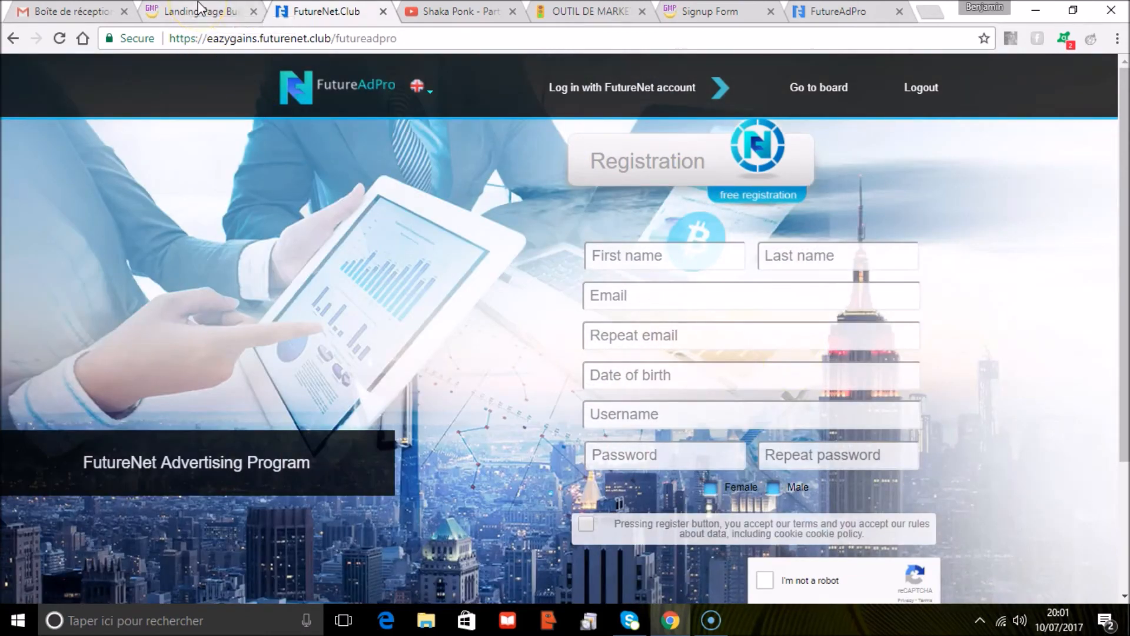
left_click(982, 302)
left_click(1125, 434)
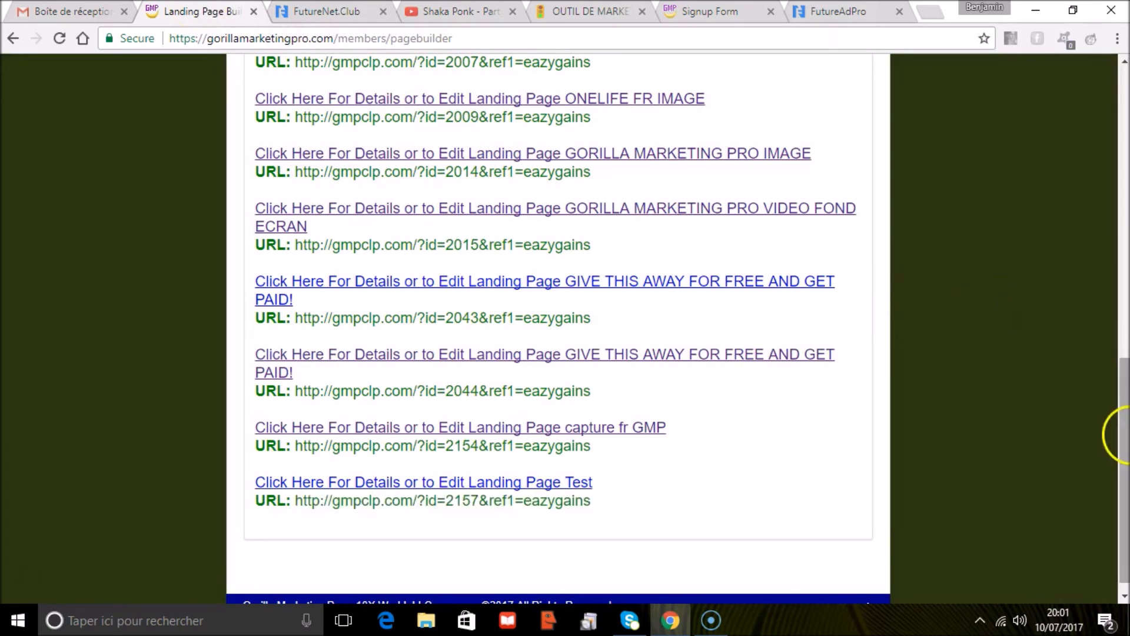
left_click_drag(1125, 436, 1124, 318)
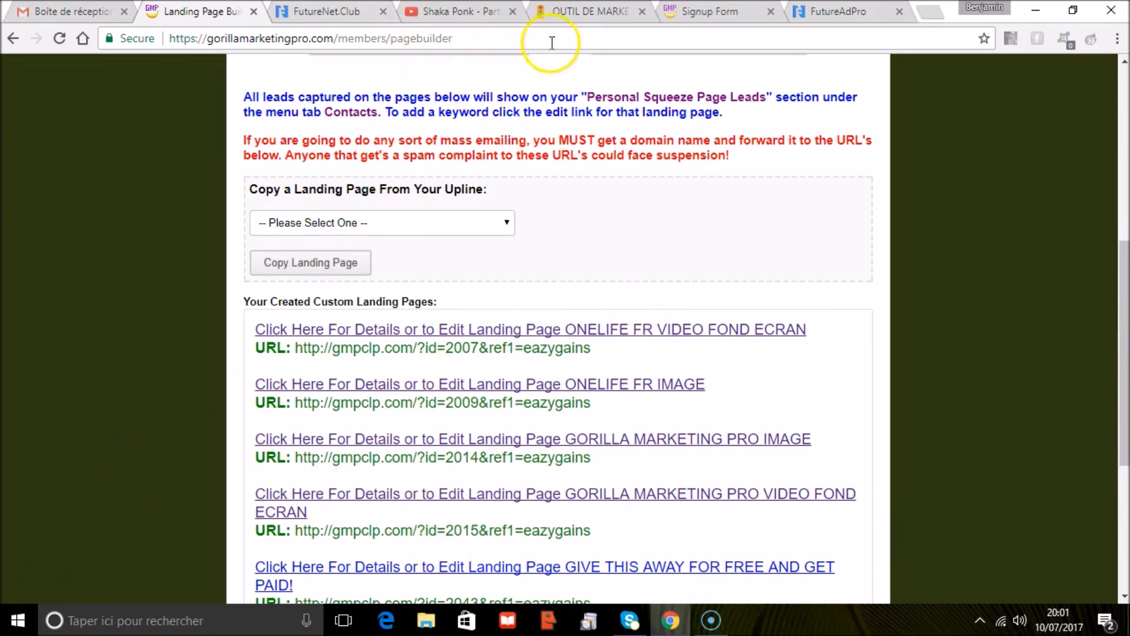
left_click(574, 10)
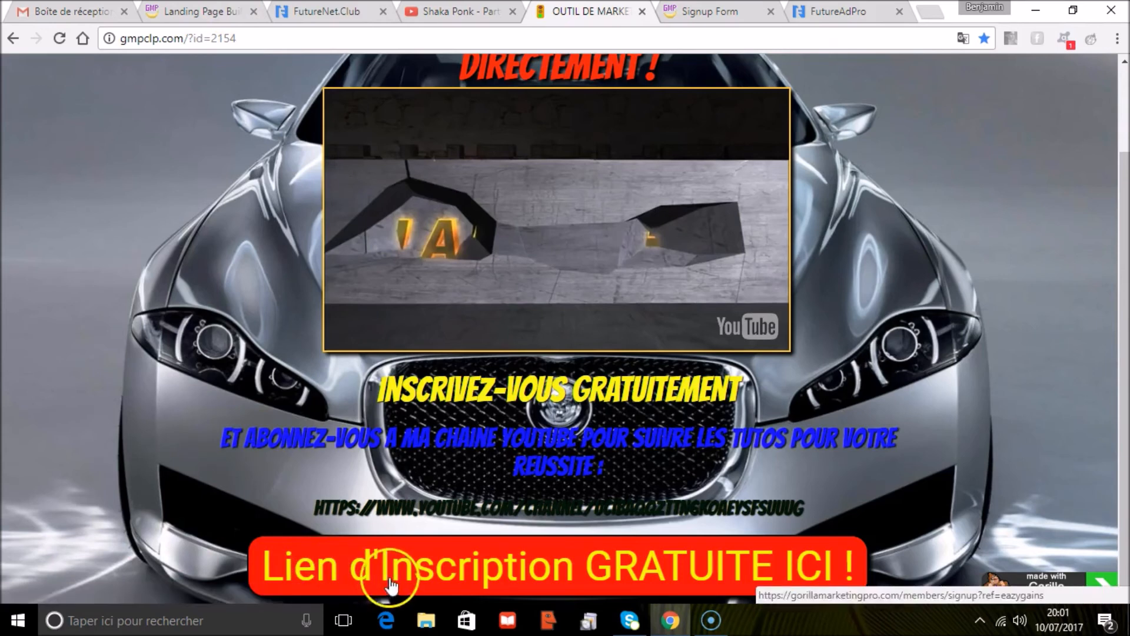
left_click(728, 13)
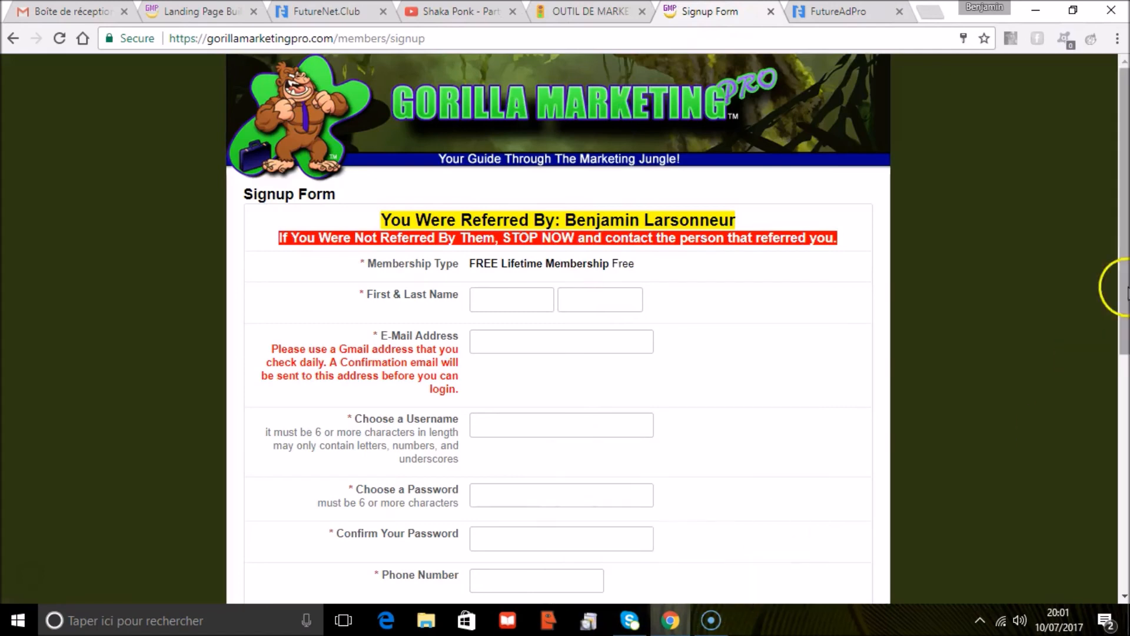
- Open the details of the landing page named Test from the custom landing page list
left_click(201, 11)
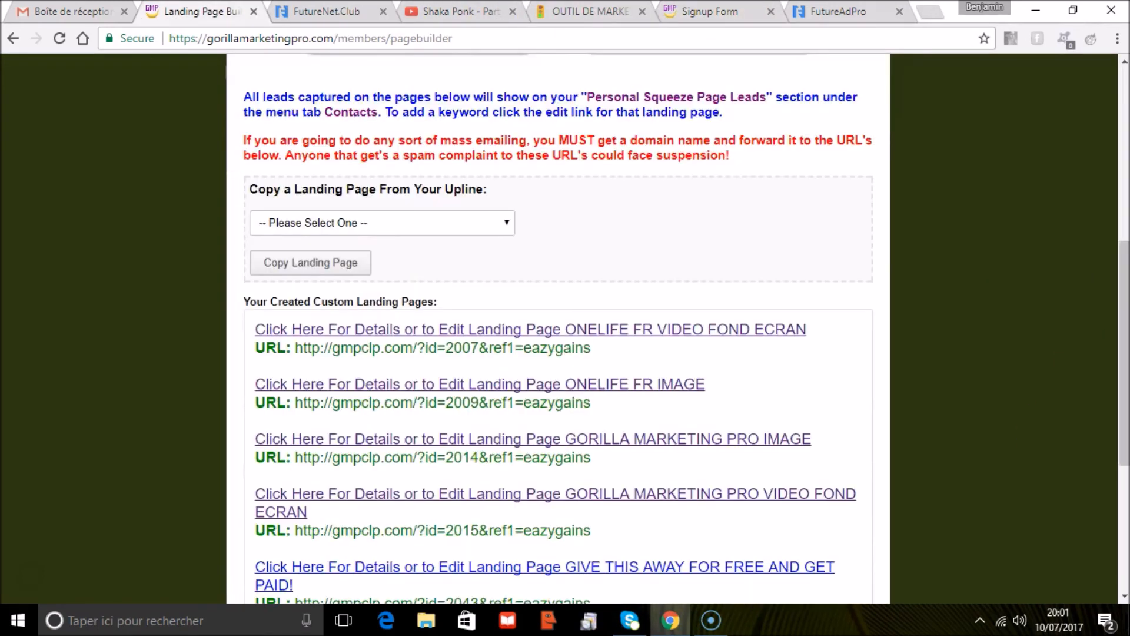
left_click_drag(1123, 370, 1113, 215)
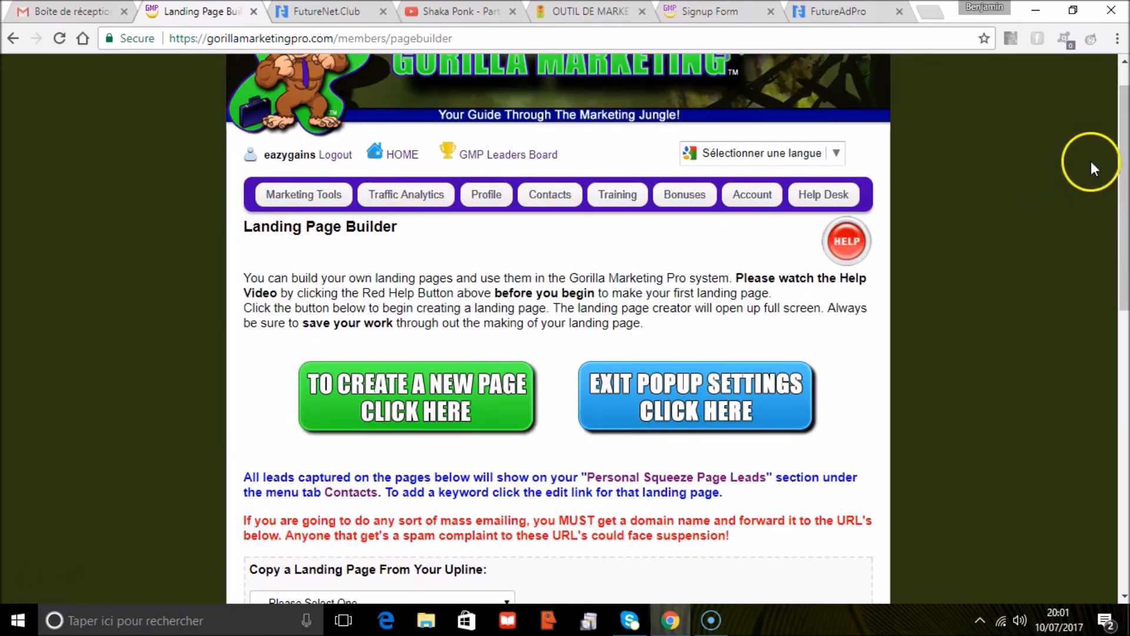
left_click_drag(1118, 175, 1109, 442)
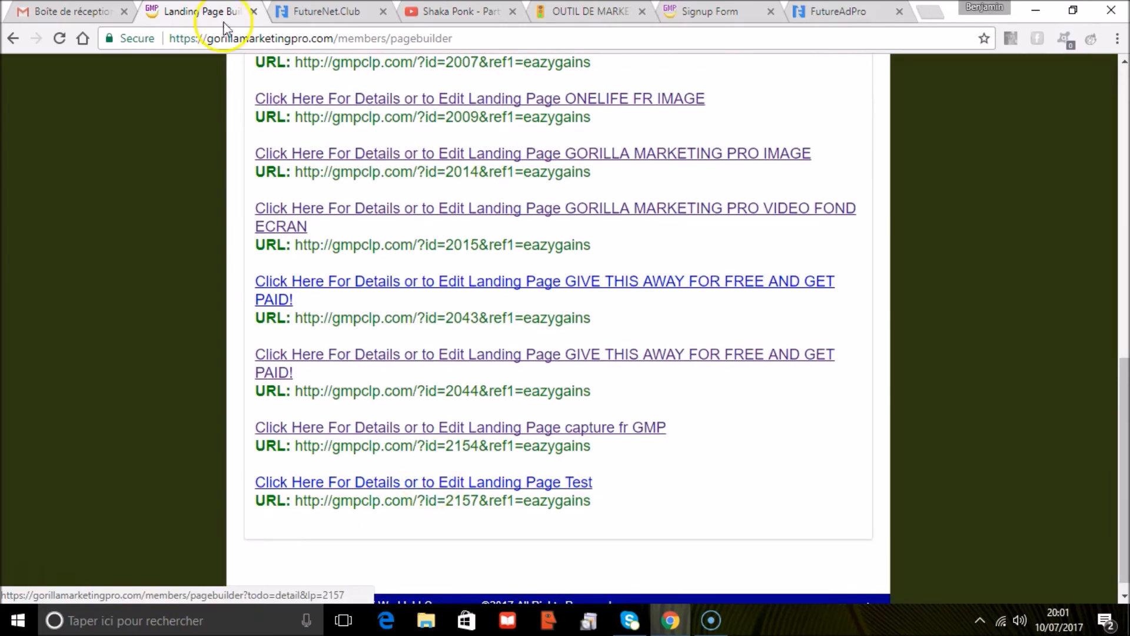
left_click_drag(1120, 459, 1112, 429)
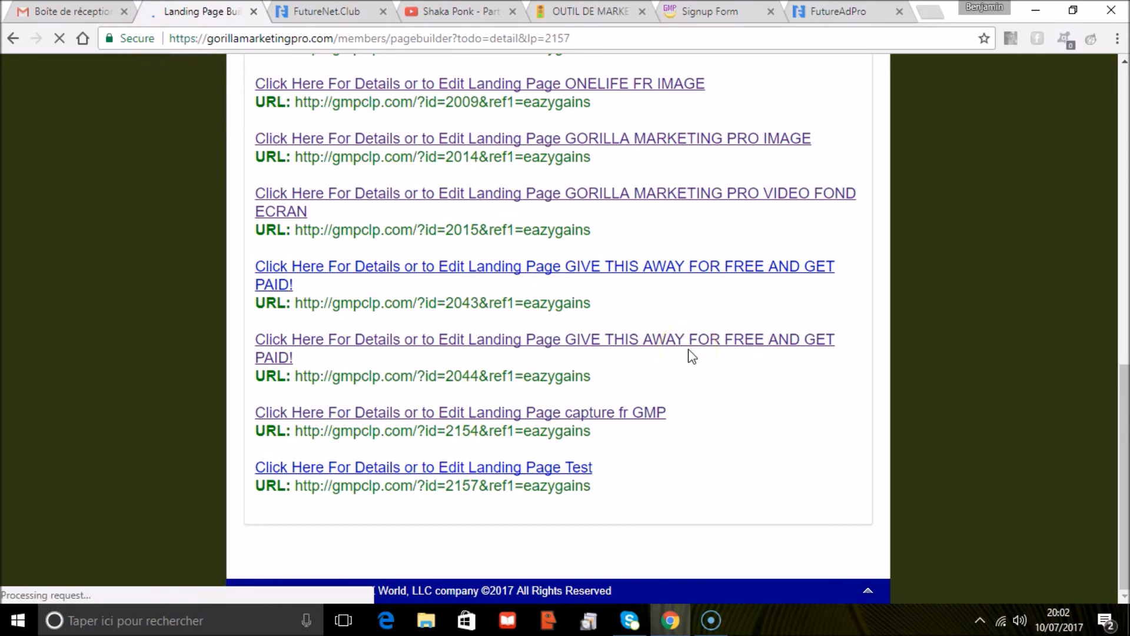
left_click_drag(1124, 260, 1124, 447)
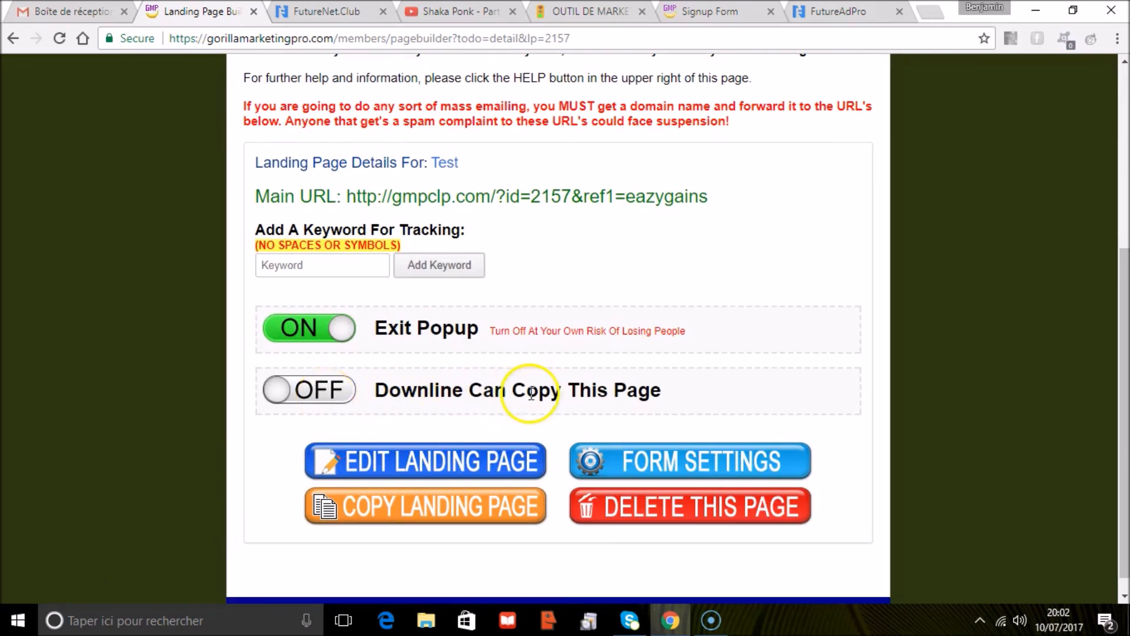
- Turn on "Downline Can Copy This Page" for the Test landing page, confirm it, and return to the custom landing page list
left_click(344, 398)
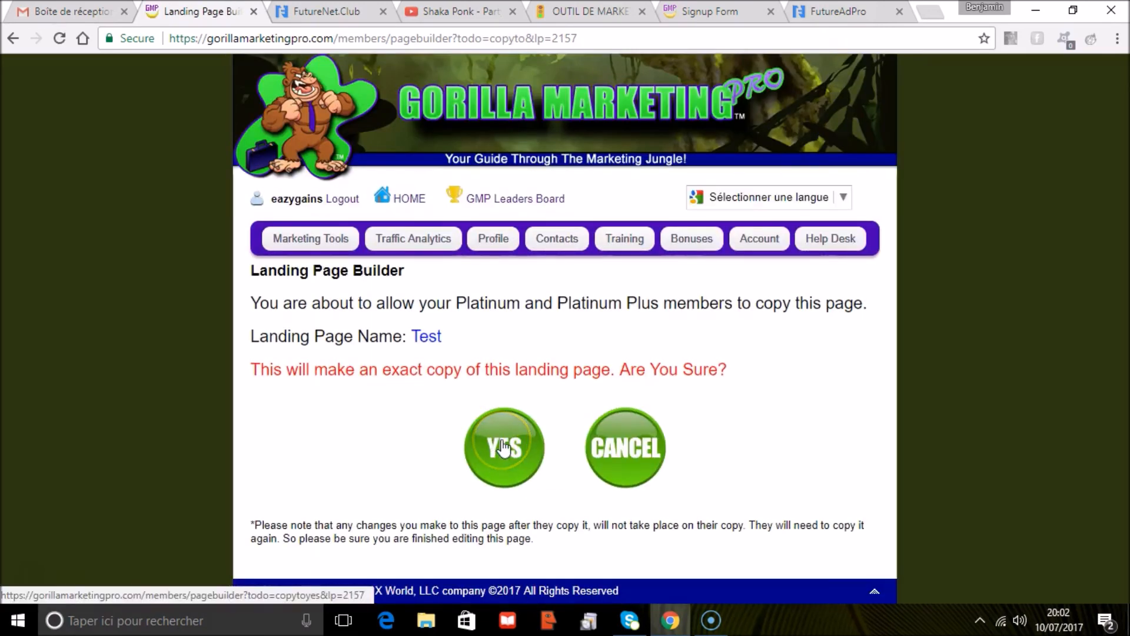
left_click(503, 448)
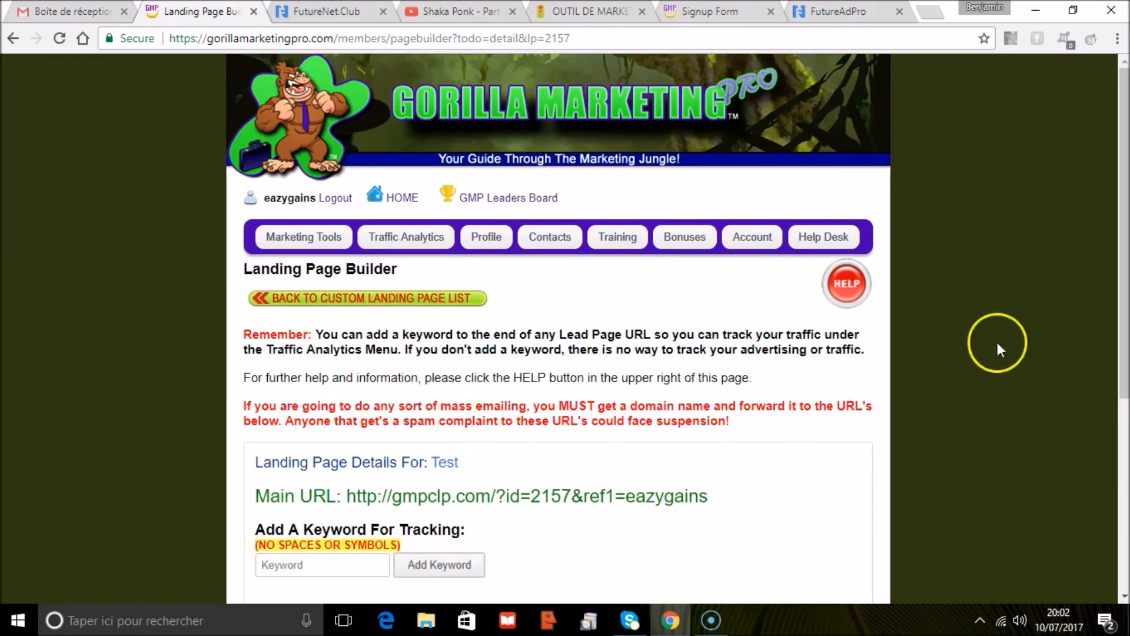
left_click_drag(1123, 188, 1122, 261)
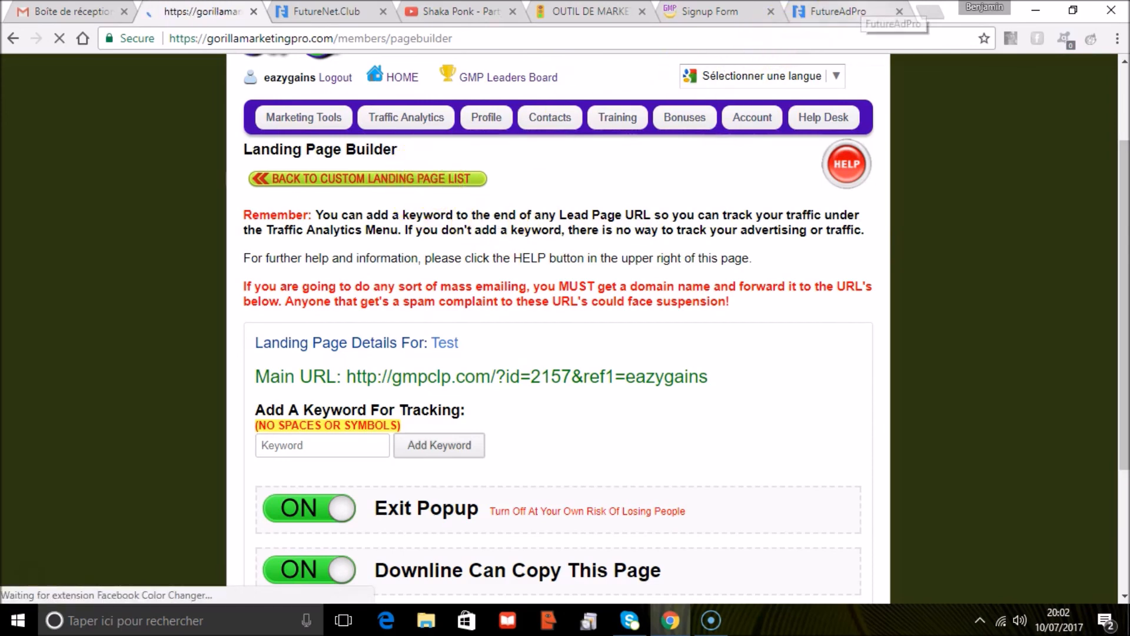
left_click_drag(1122, 148, 1125, 441)
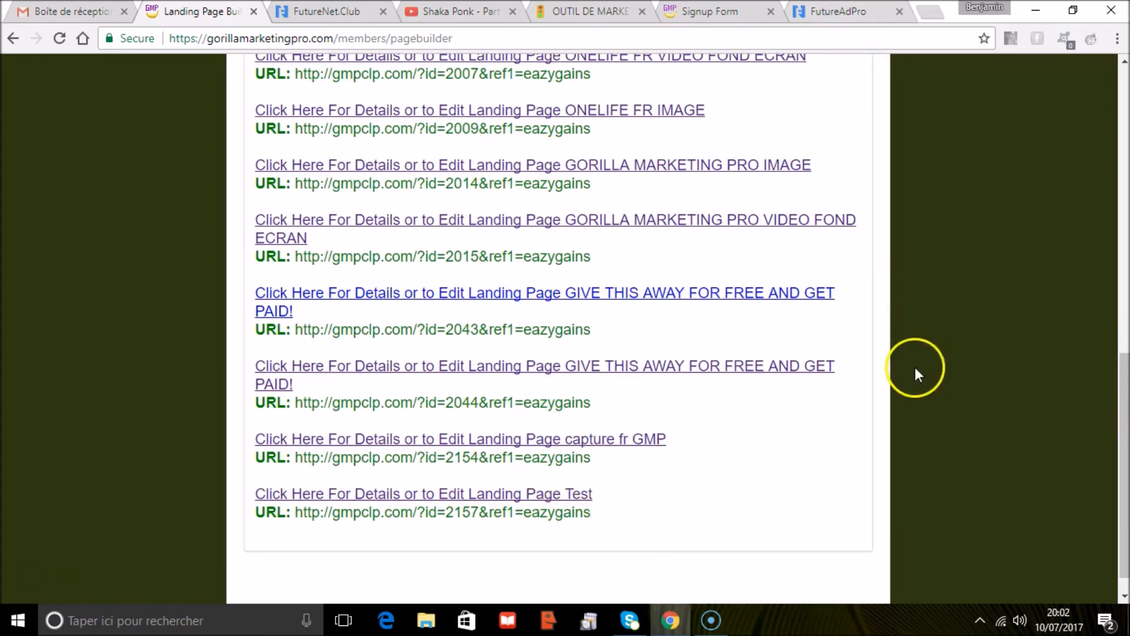
- Examine the referral links, ad packs and account balances on the FutureAdPro dashboard alongside the custom landing page list
left_click(837, 10)
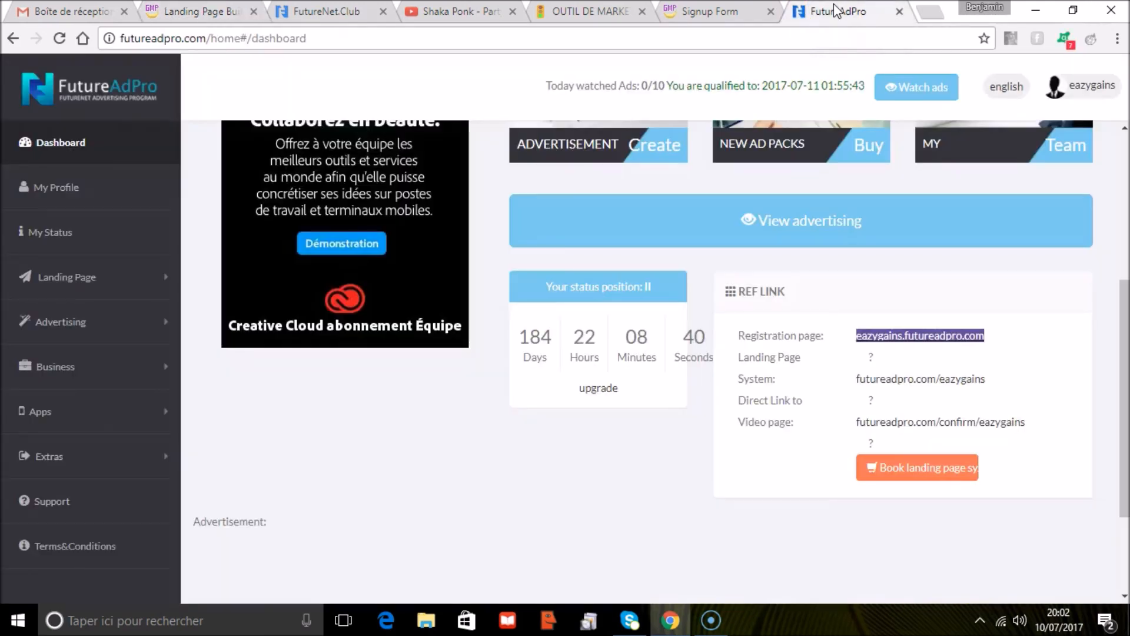
left_click(530, 487)
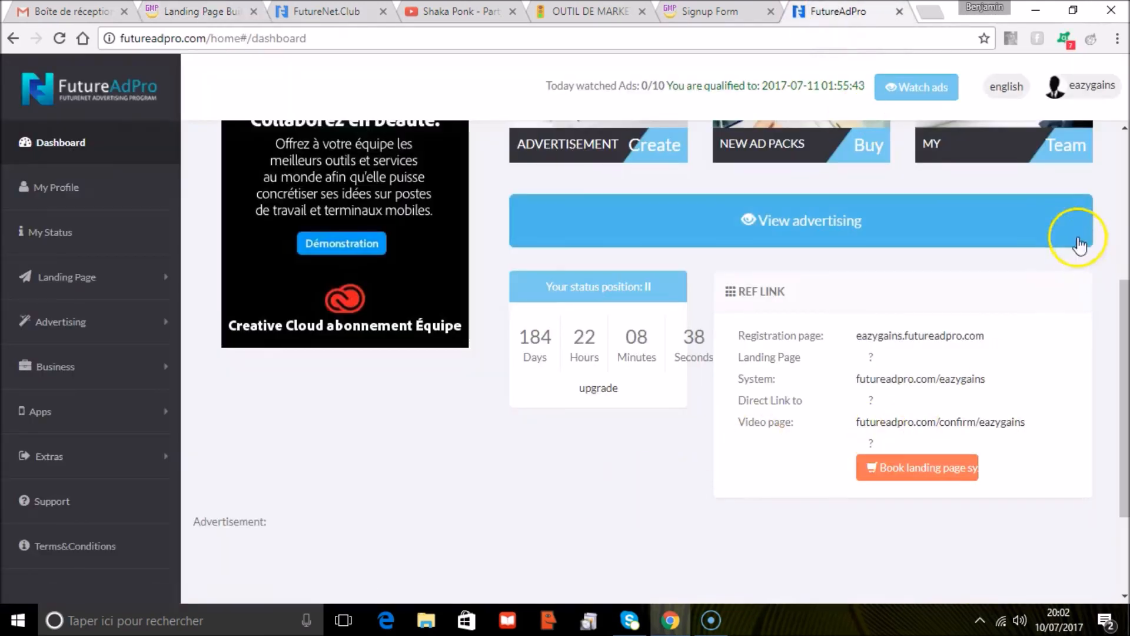
left_click_drag(1127, 365, 1124, 287)
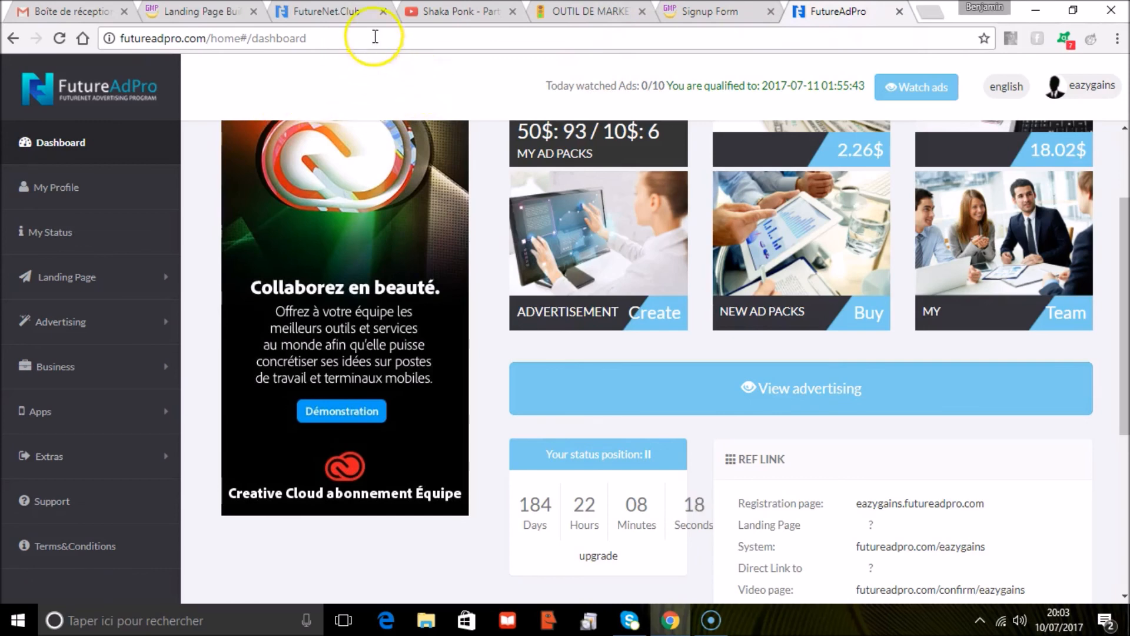
left_click(203, 12)
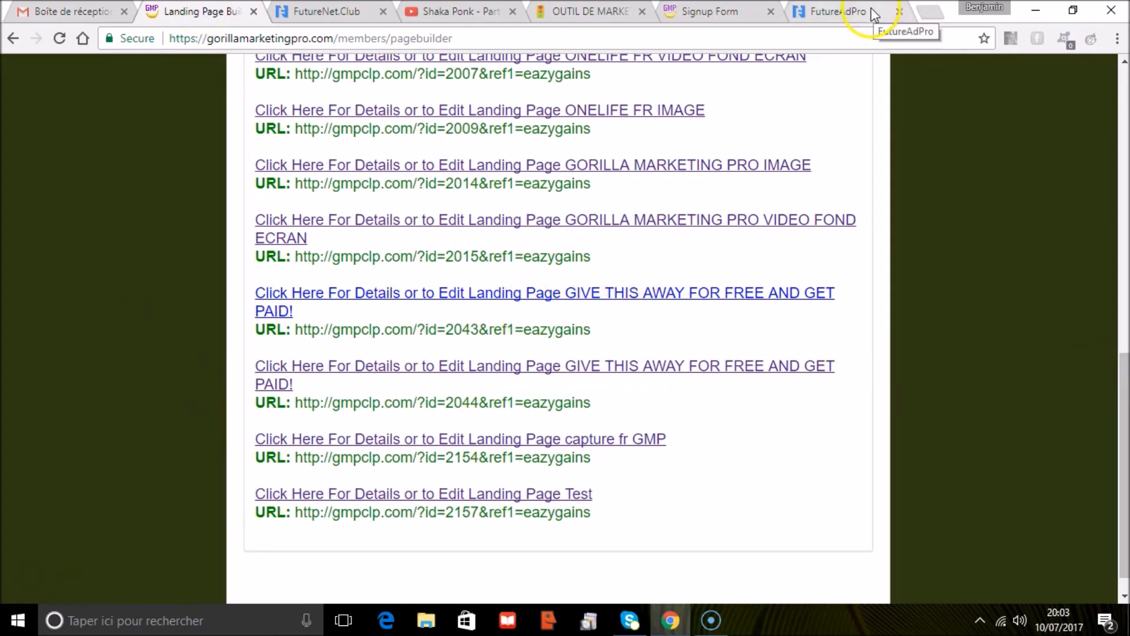
left_click(846, 11)
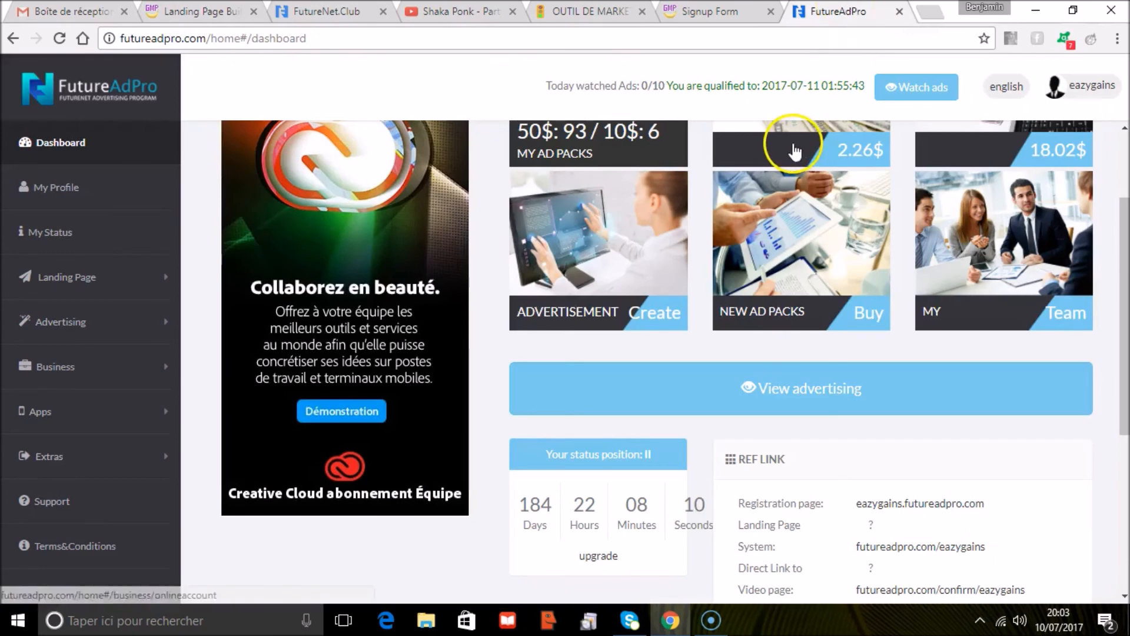
left_click_drag(1123, 384, 1123, 259)
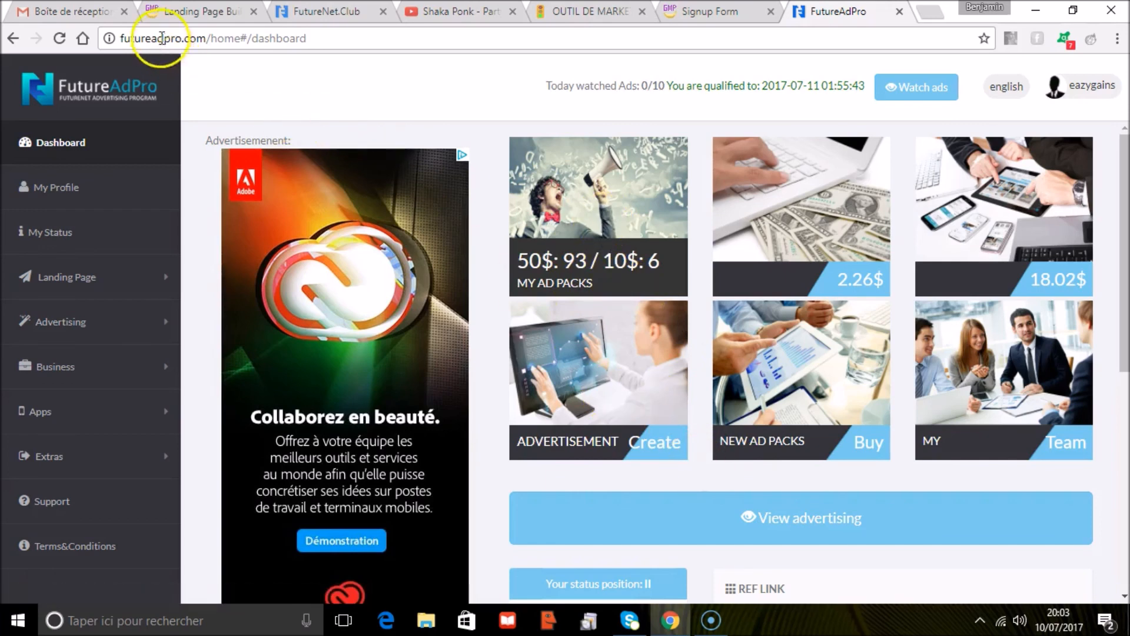
left_click(215, 9)
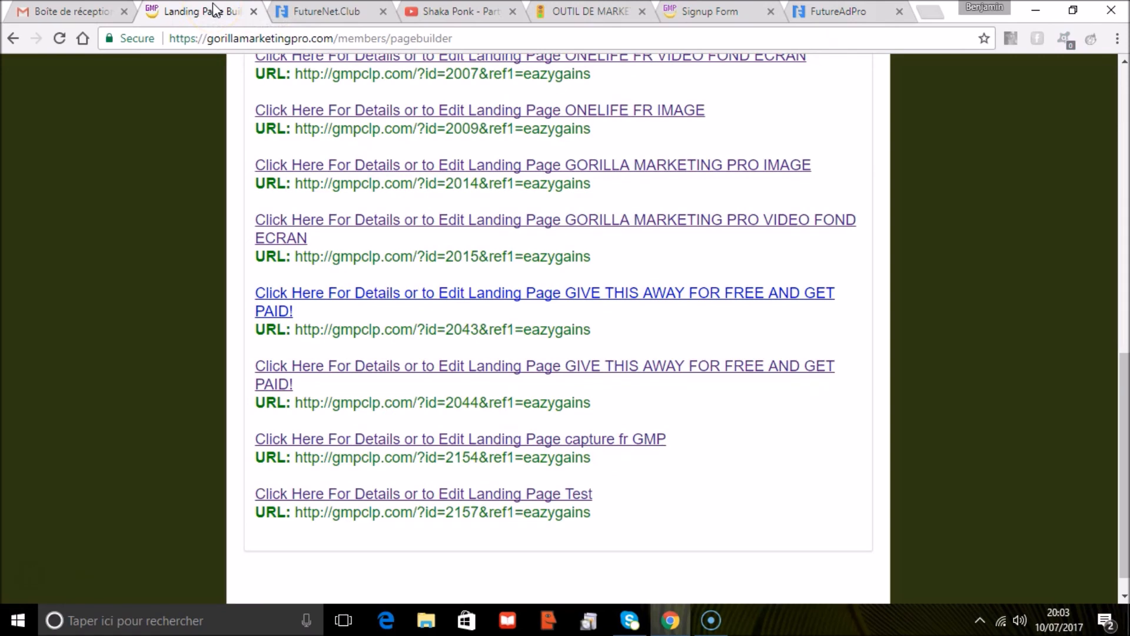
left_click(828, 10)
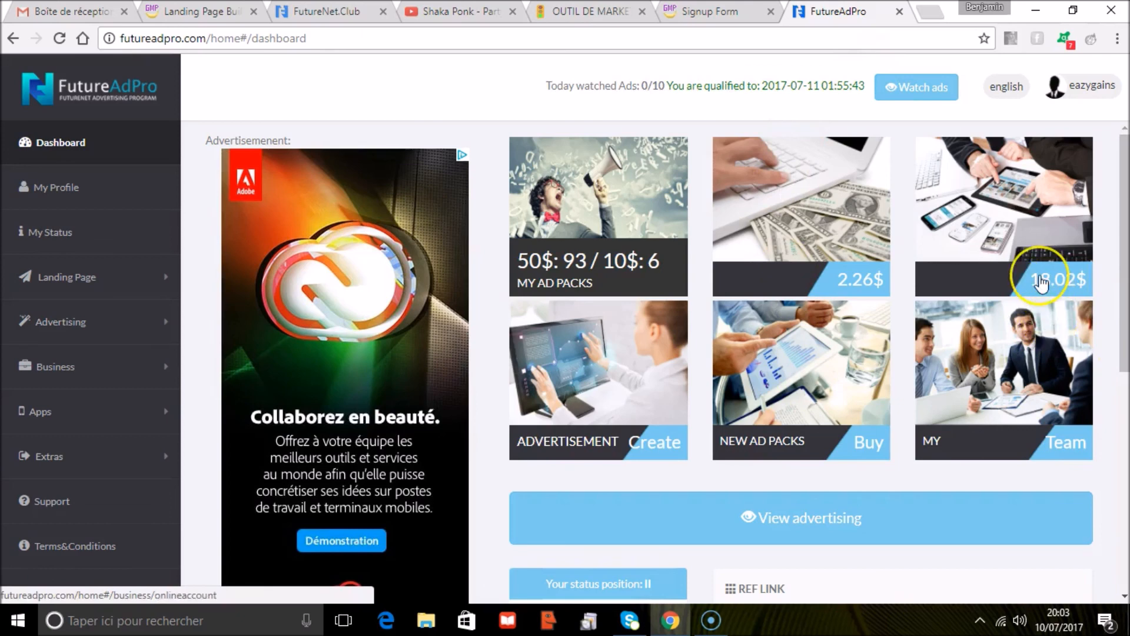
left_click(1072, 293)
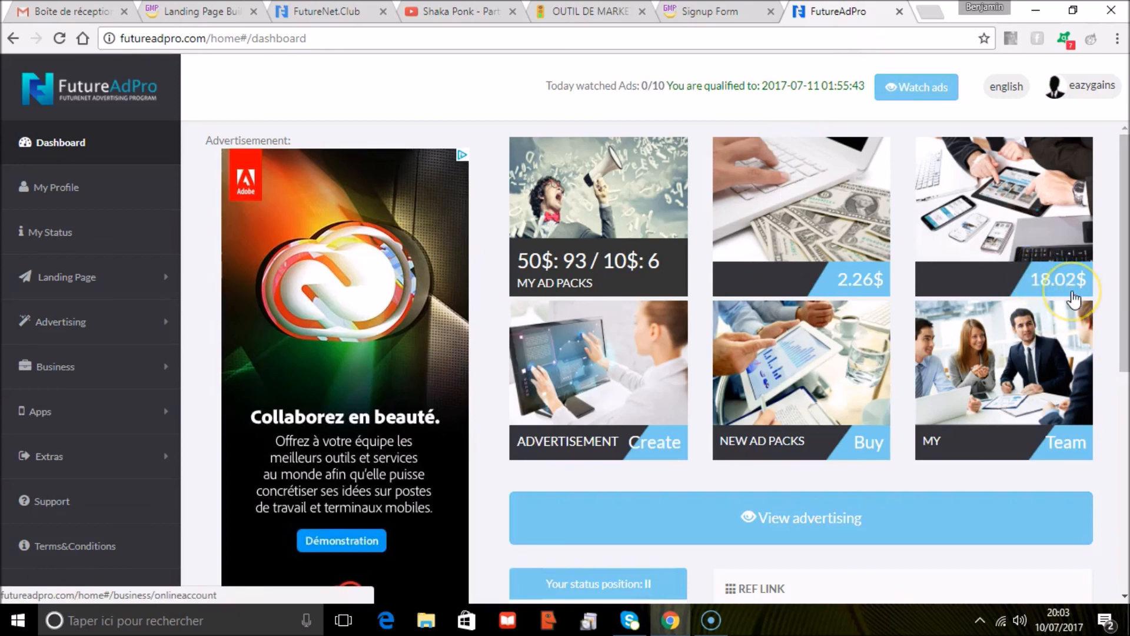